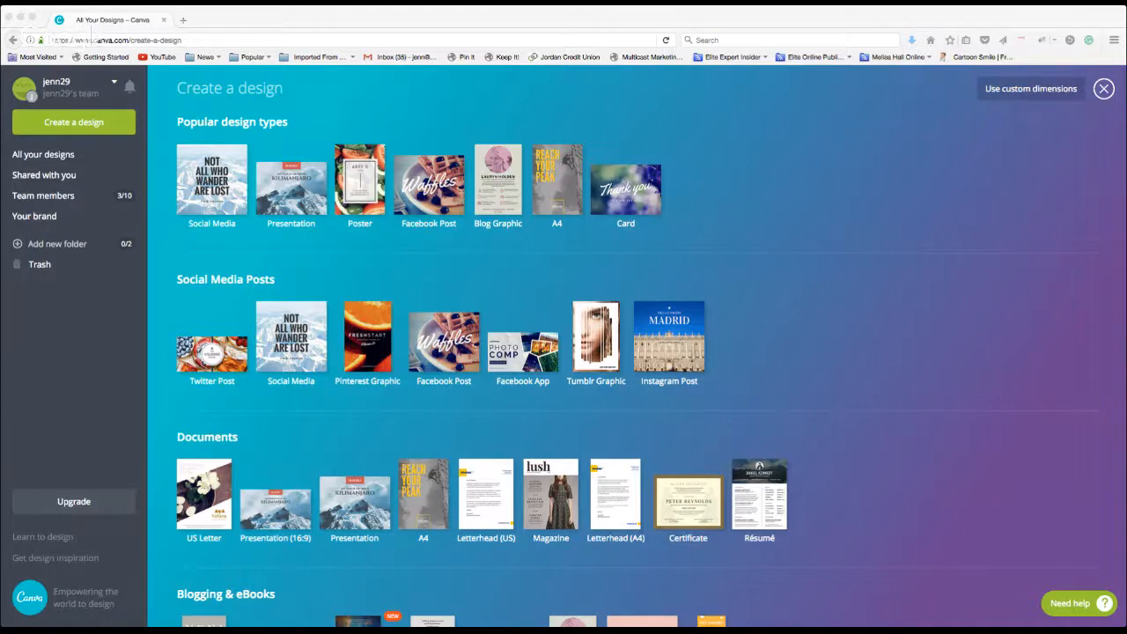
Look through the available design types and check the custom dimensions option for a new design.
left_click(74, 353)
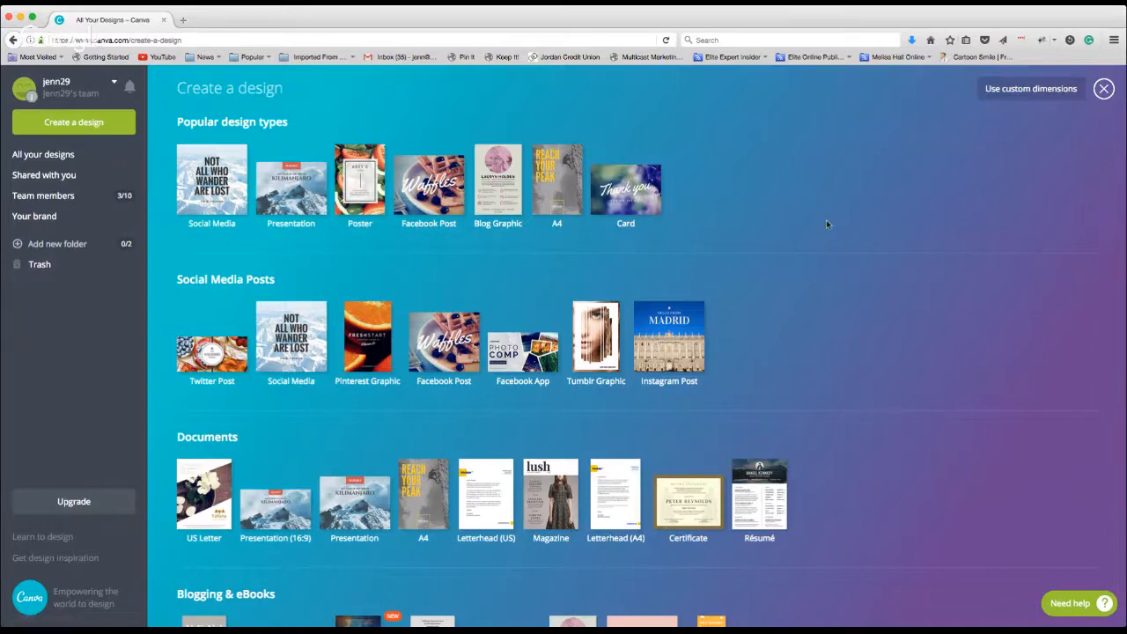
scroll(827, 221, "down", 3)
scroll(830, 225, "down", 7)
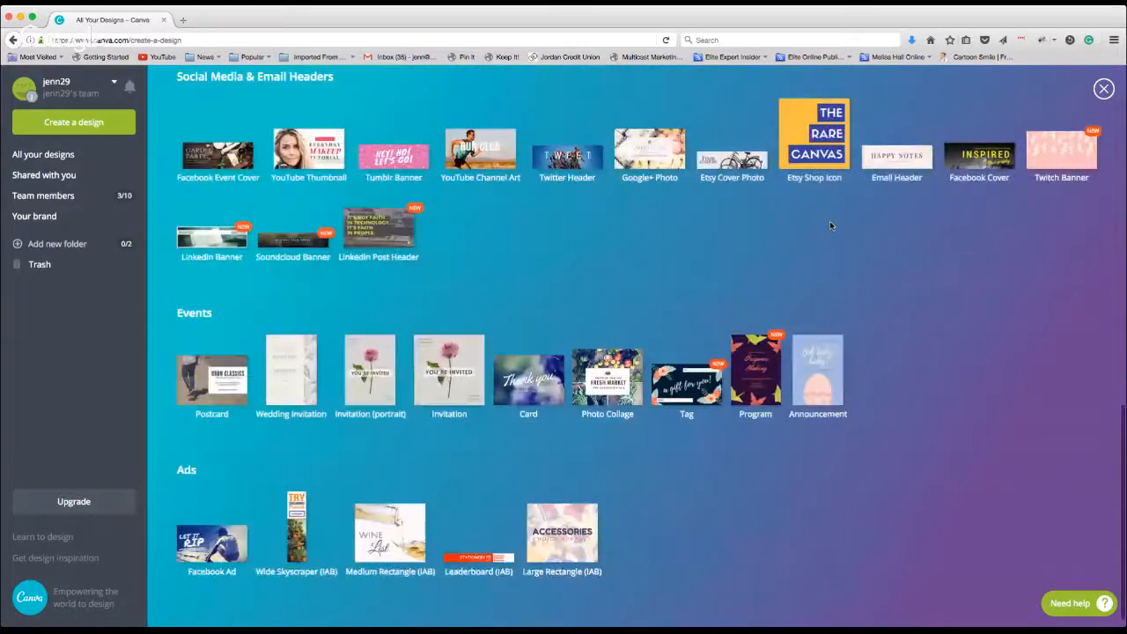
scroll(830, 225, "up", 8)
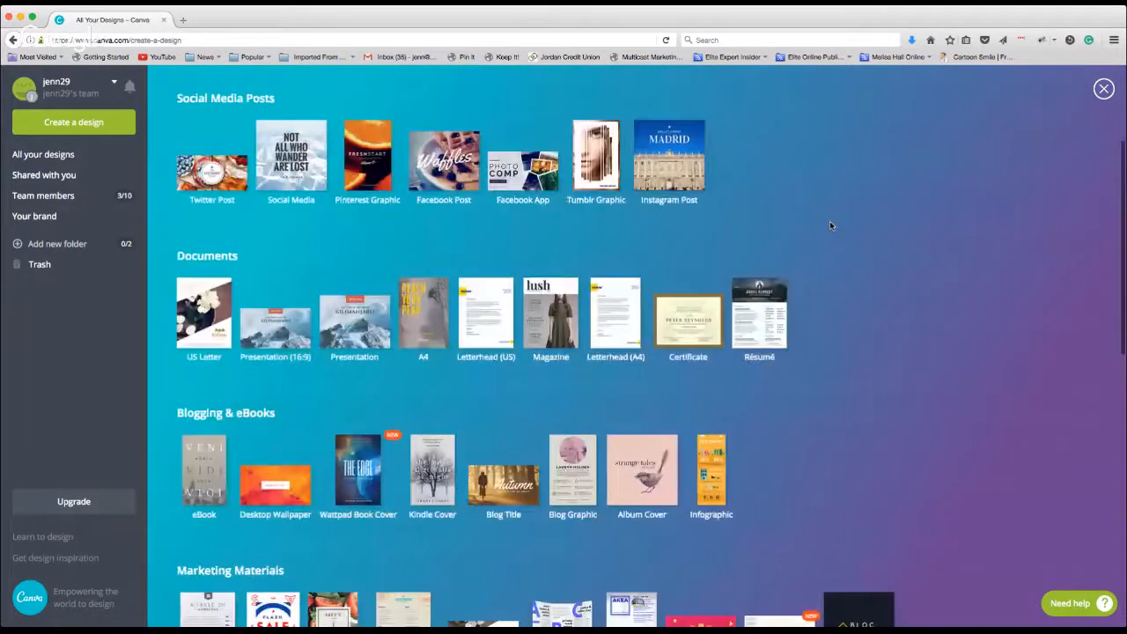
scroll(830, 226, "up", 2)
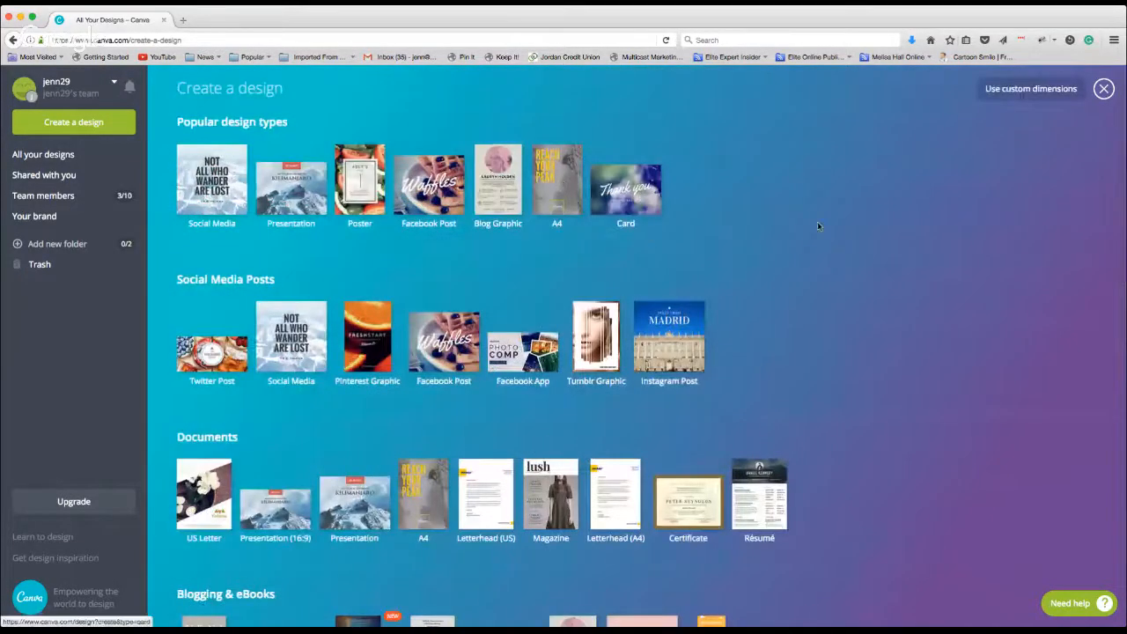
scroll(817, 221, "down", 4)
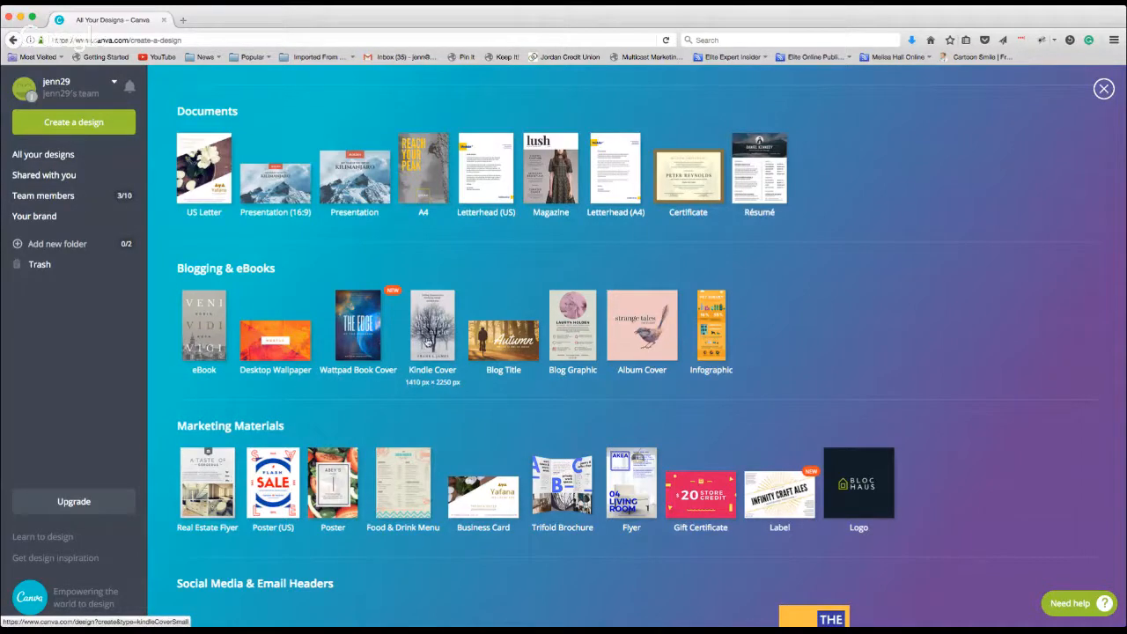
scroll(428, 343, "up", 5)
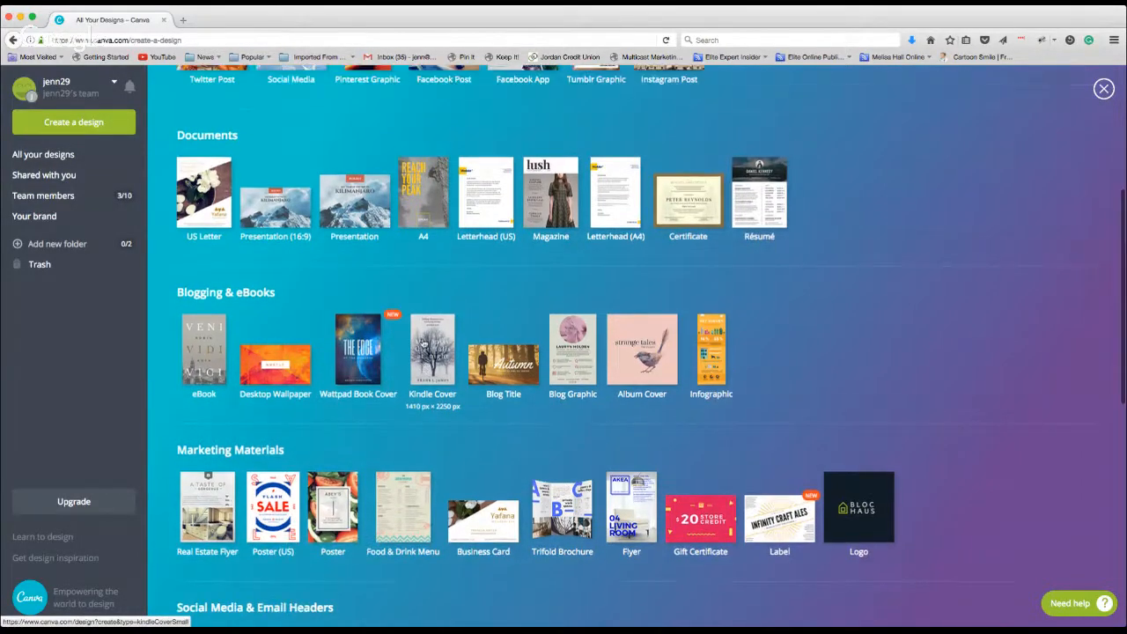
left_click(1020, 91)
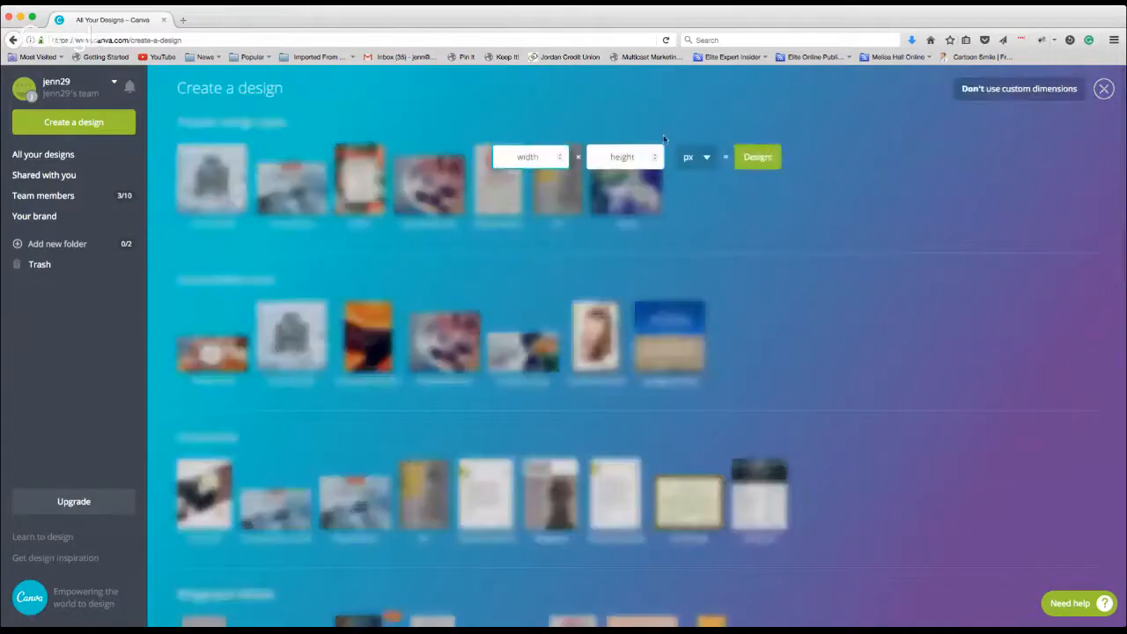
left_click(814, 177)
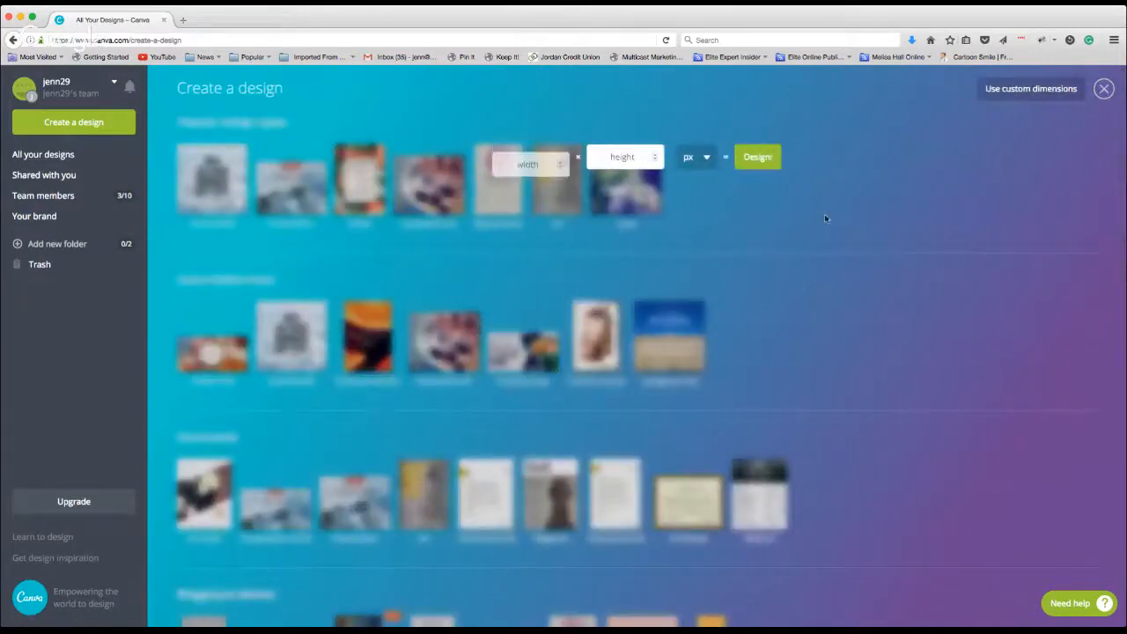
Create a new Kindle Cover design from the Blogging & eBooks category.
scroll(820, 217, "down", 5)
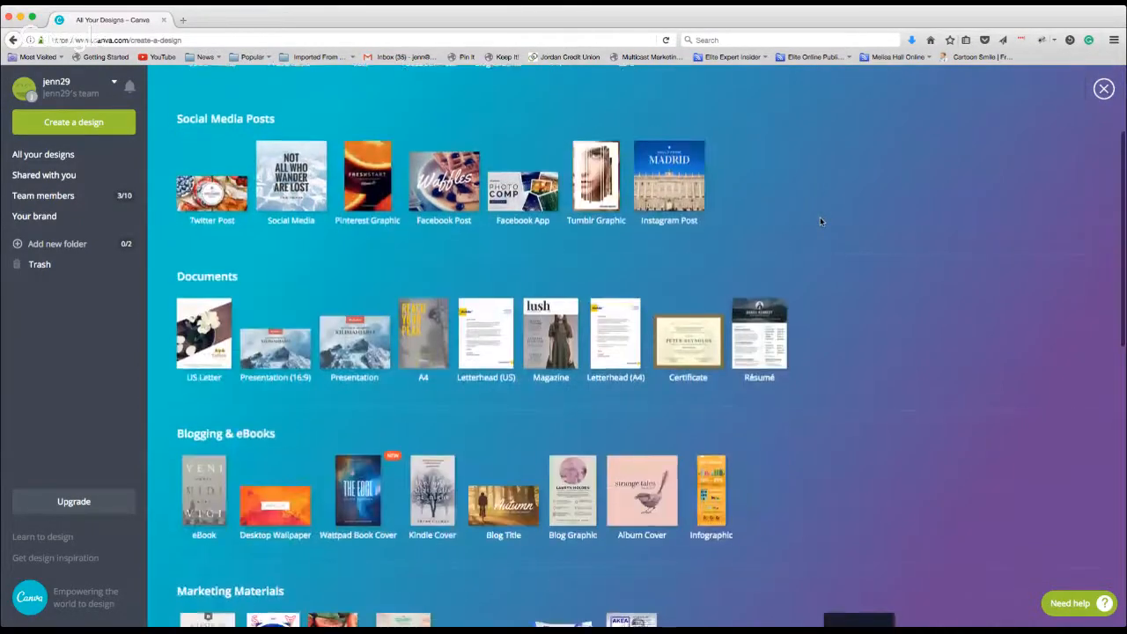
scroll(543, 350, "down", 2)
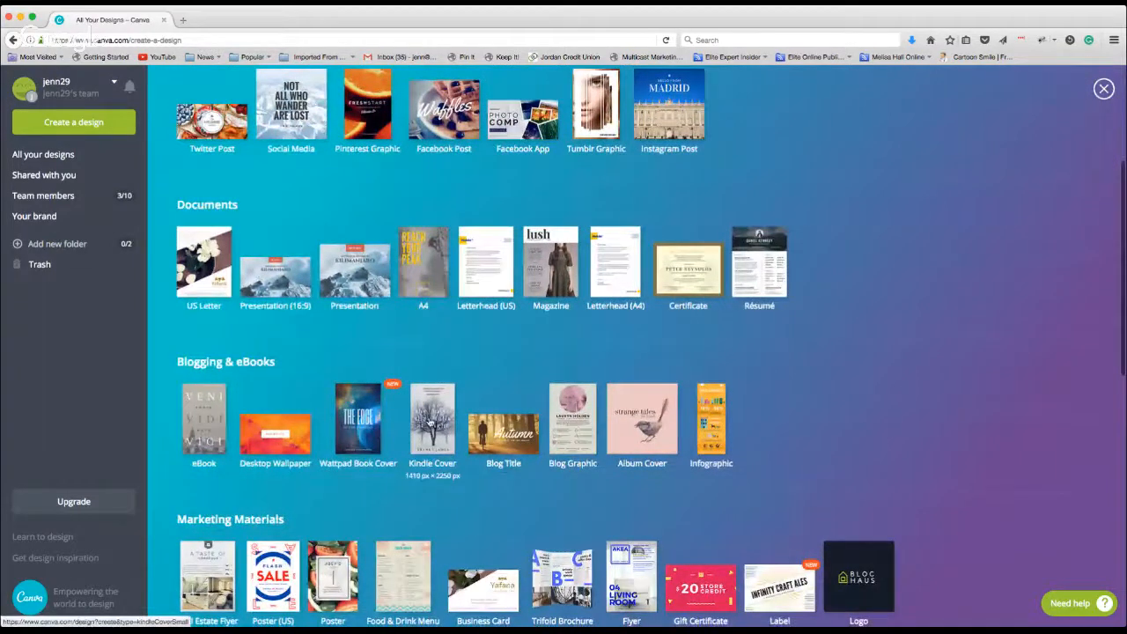
left_click(431, 422)
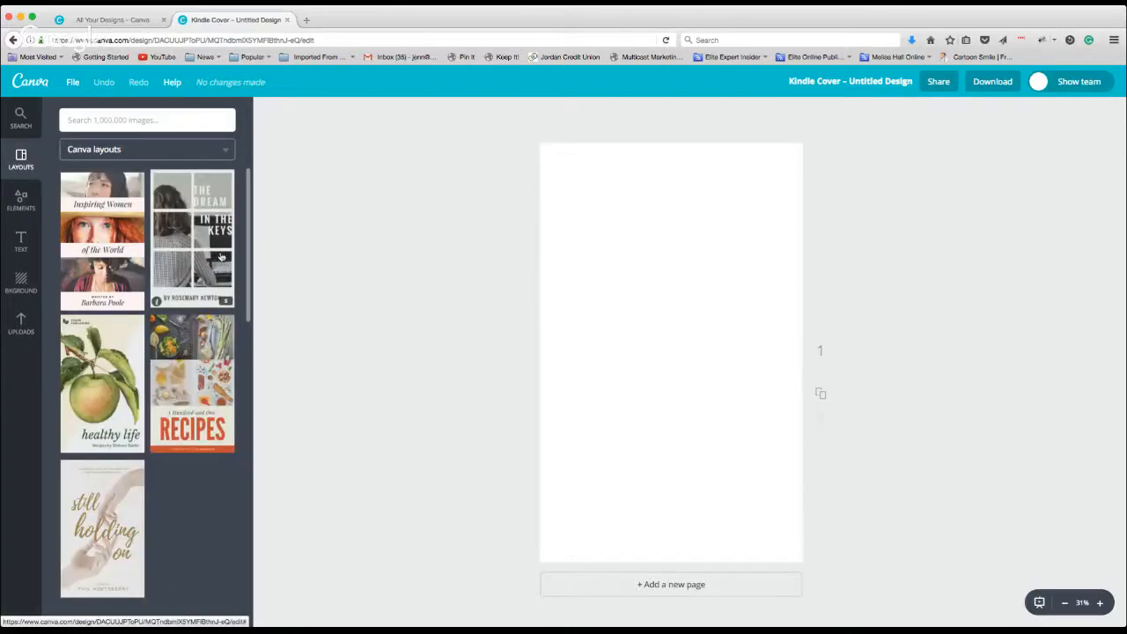
Browse the ready-made Canva layouts and apply "The Gift of Love" layout to the blank Kindle cover.
scroll(221, 257, "down", 2)
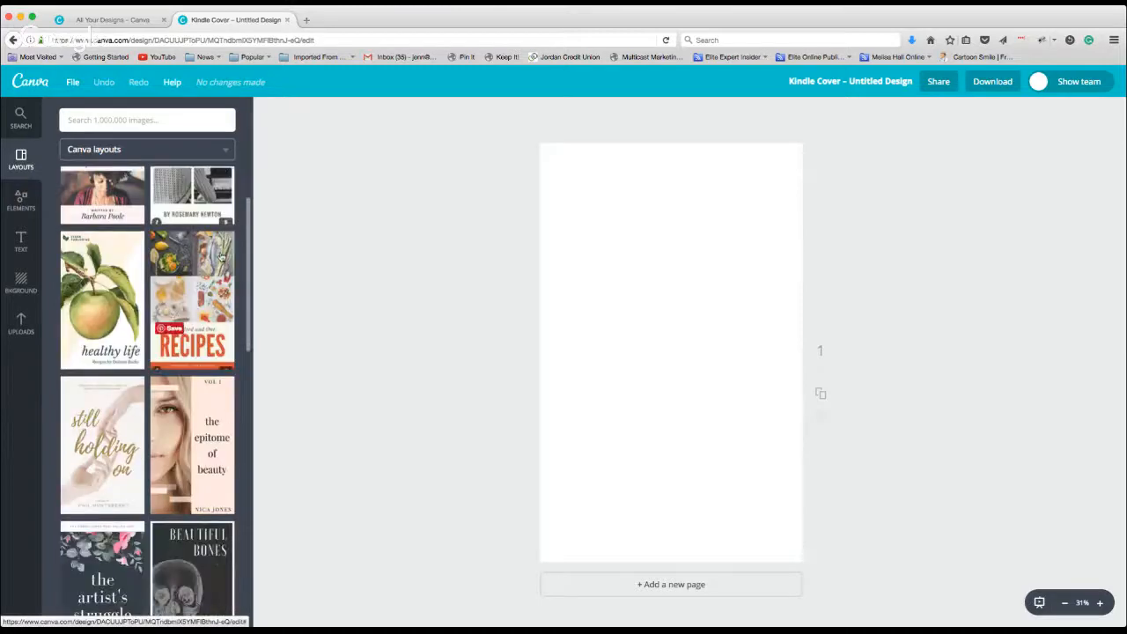
scroll(221, 257, "down", 3)
scroll(201, 233, "up", 5)
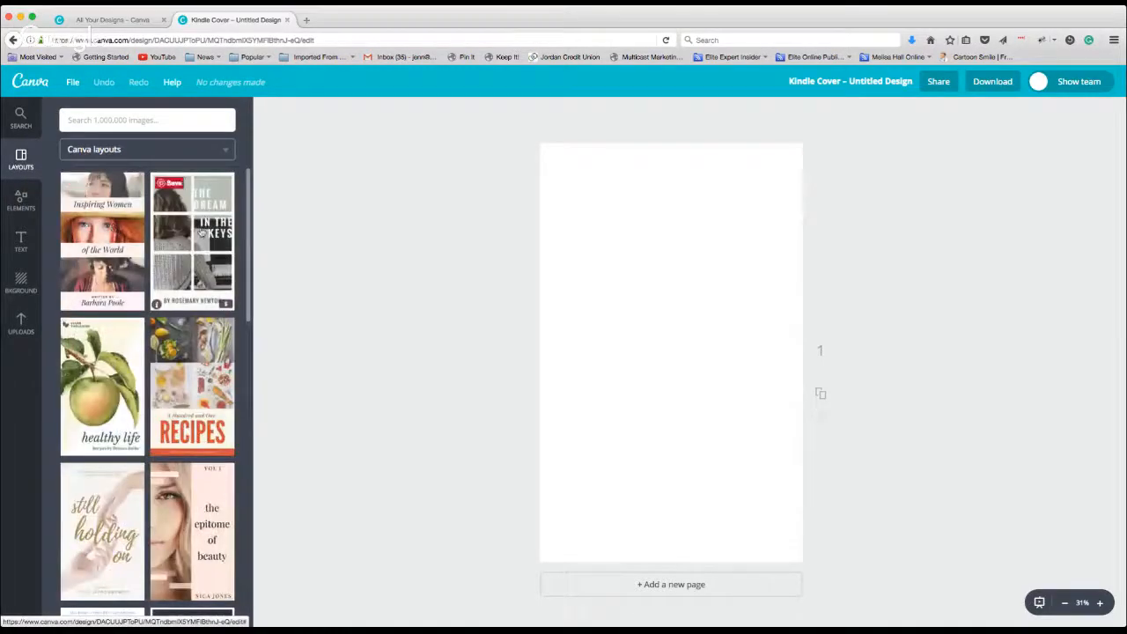
scroll(219, 220, "down", 3)
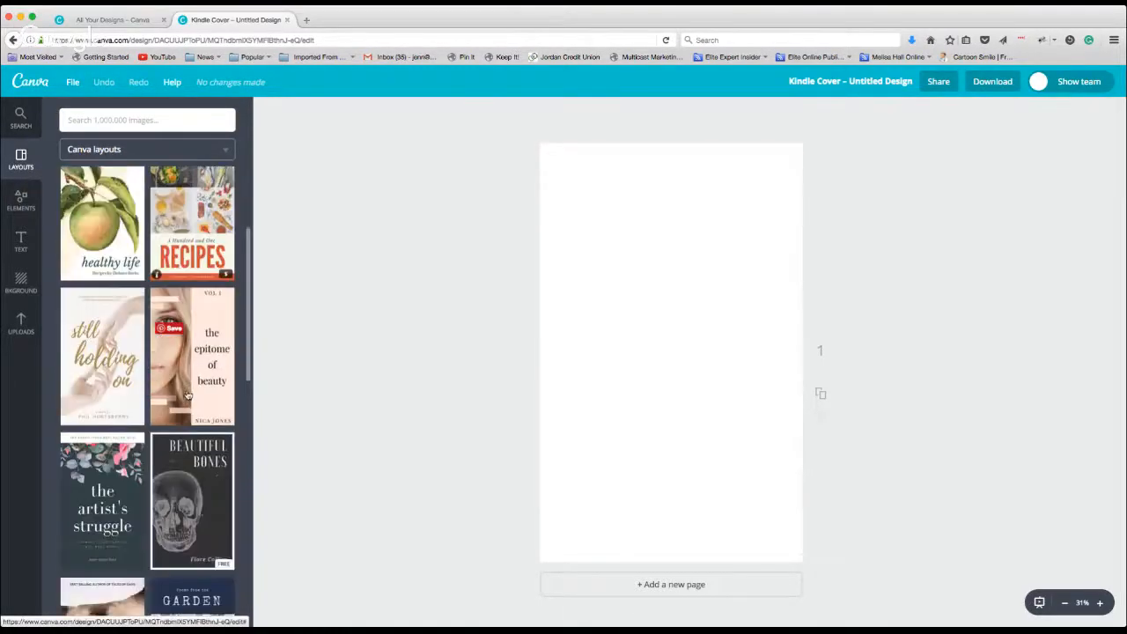
scroll(186, 396, "down", 4)
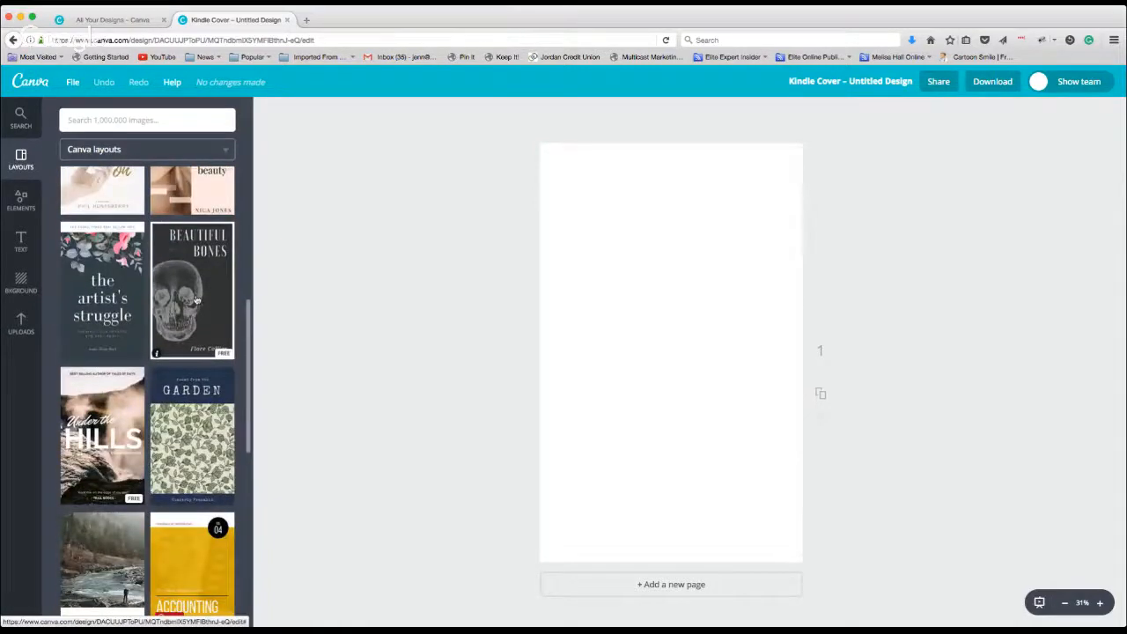
scroll(195, 300, "down", 4)
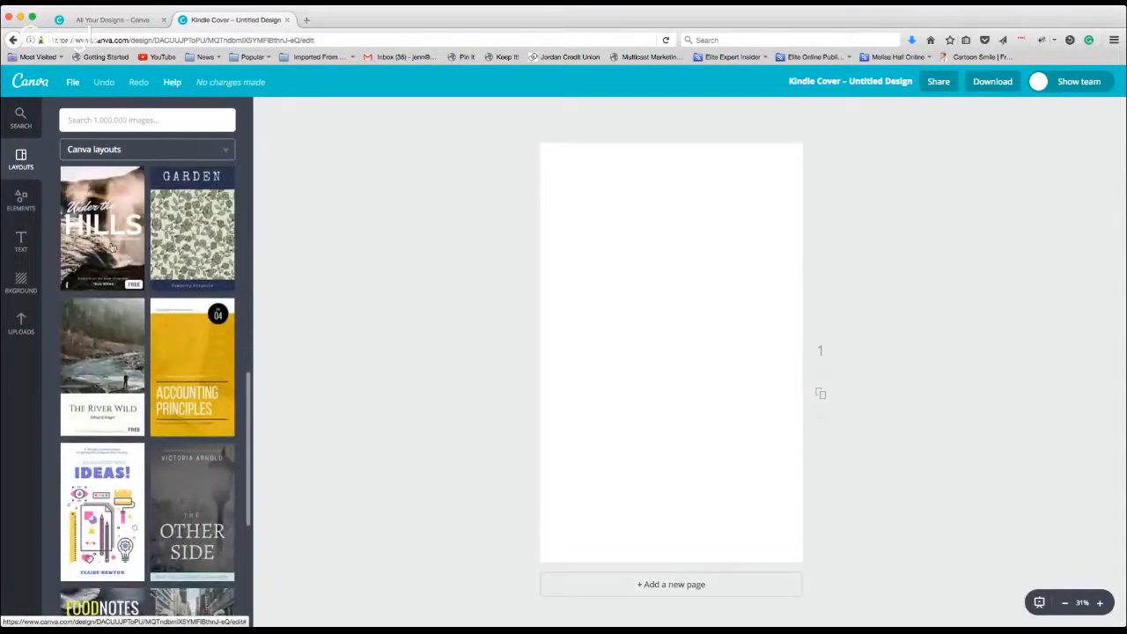
scroll(197, 300, "down", 6)
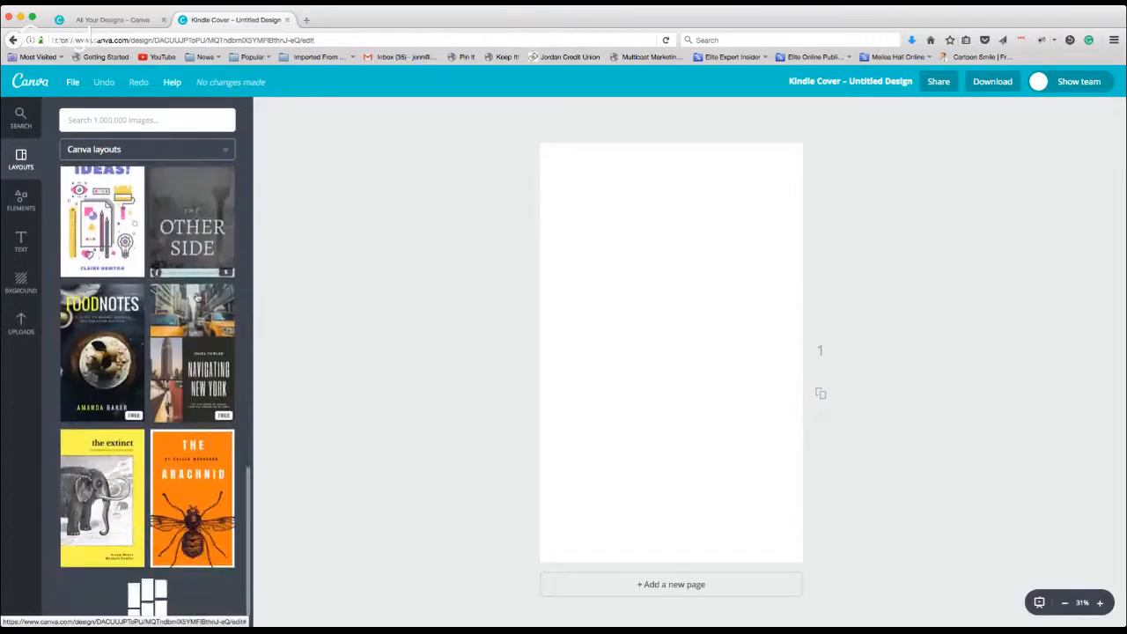
scroll(197, 300, "down", 9)
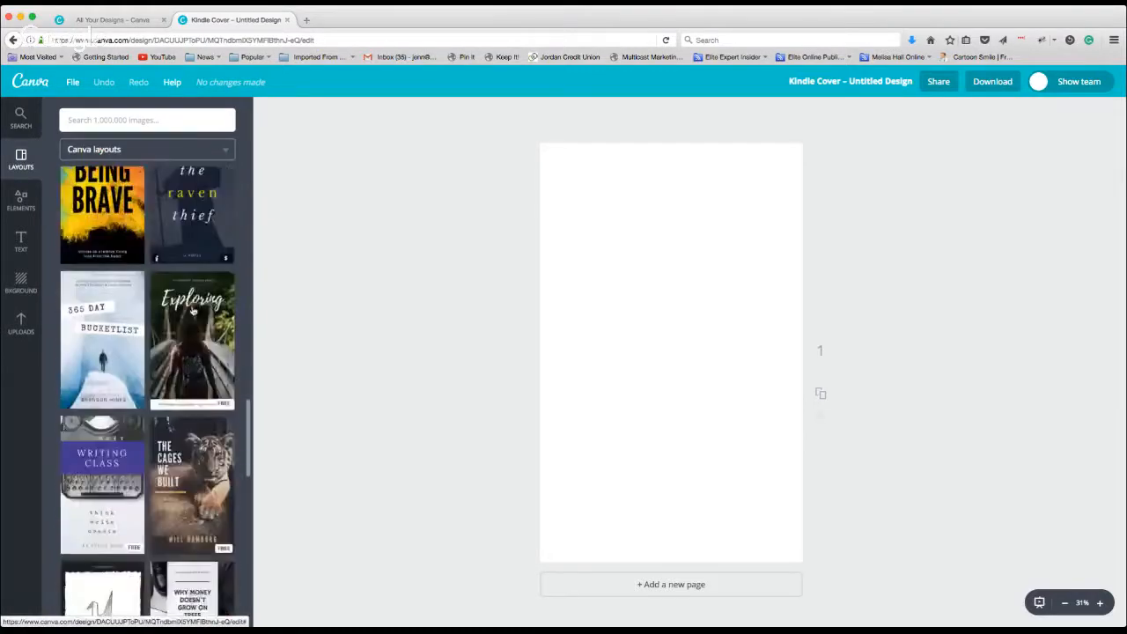
scroll(192, 310, "down", 2)
scroll(186, 320, "down", 12)
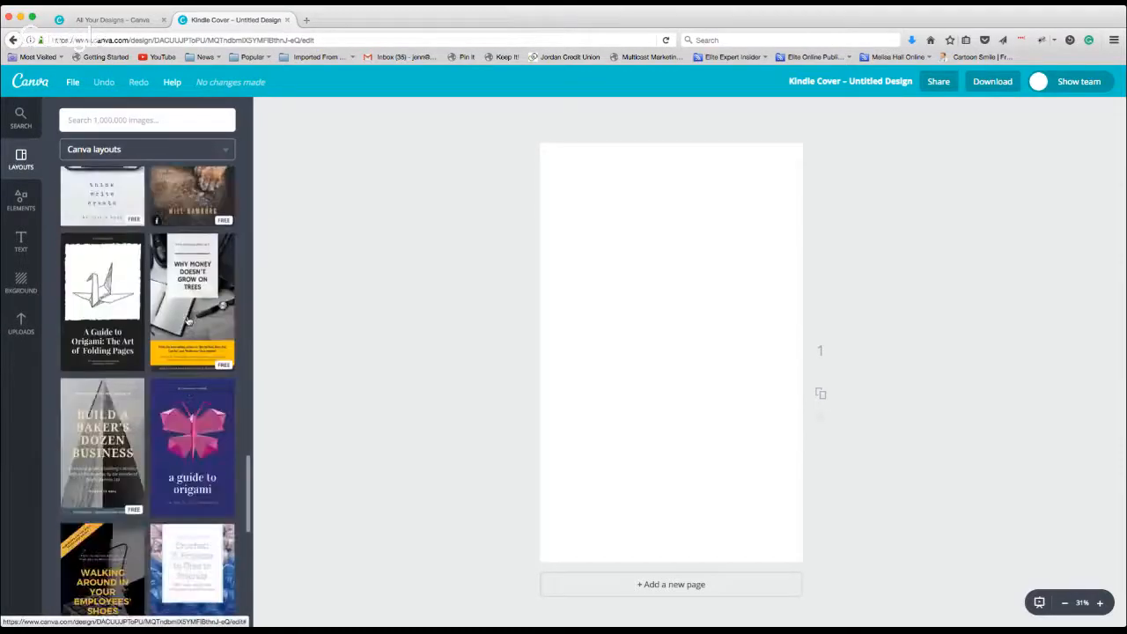
scroll(188, 322, "down", 10)
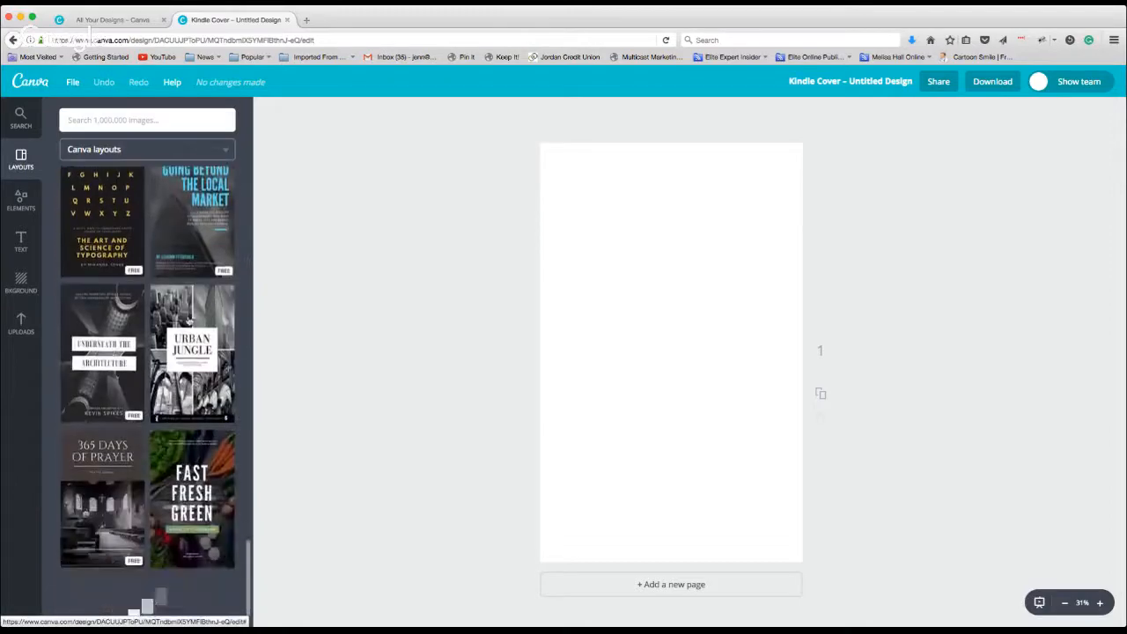
scroll(188, 322, "down", 10)
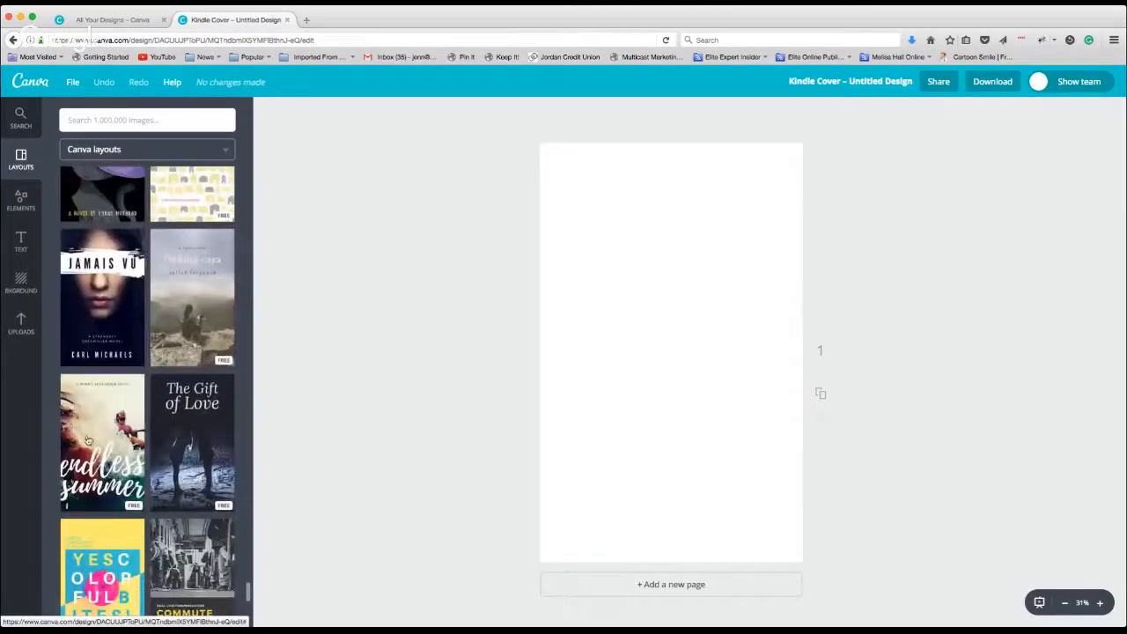
left_click(196, 418)
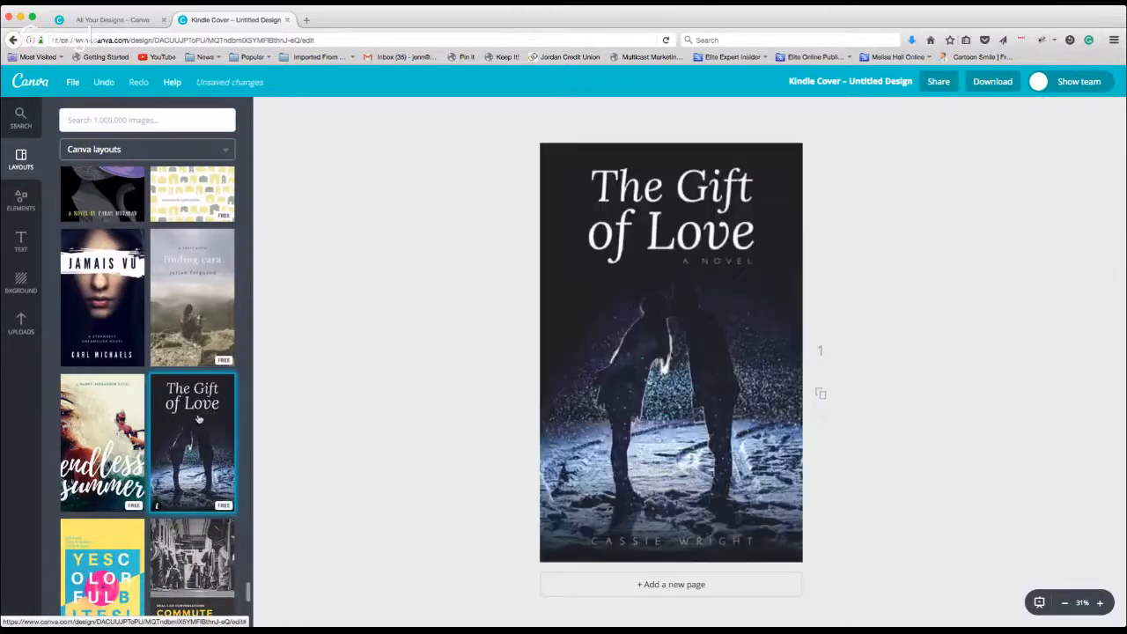
Find the blank photo-frame layouts after the ready-made covers and apply the single full-page frame to the cover.
scroll(197, 420, "down", 3)
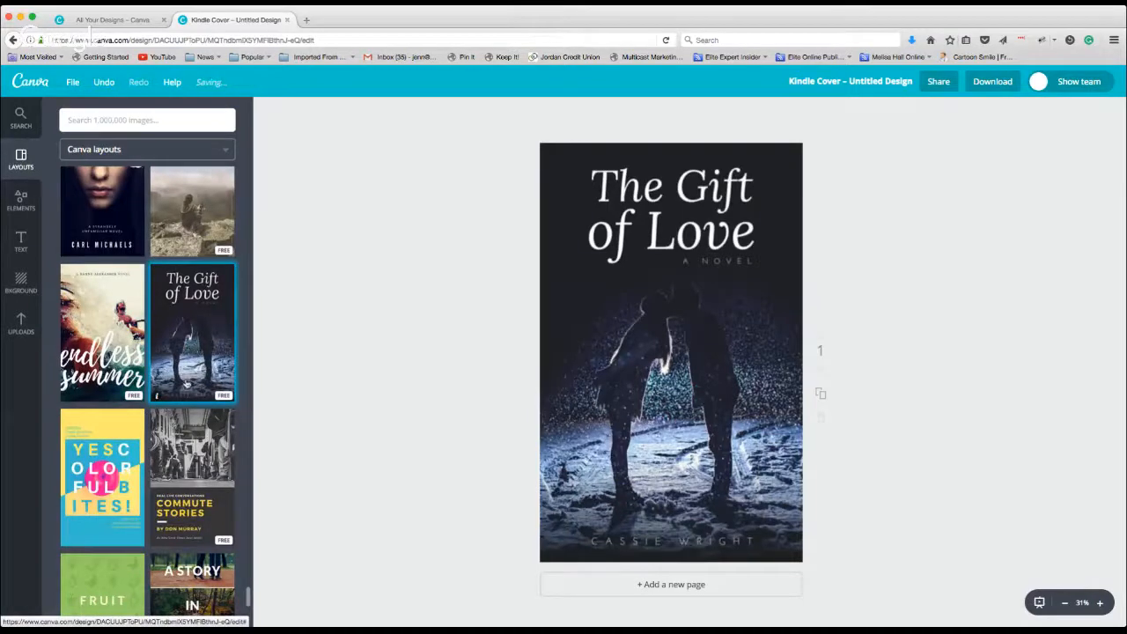
scroll(190, 381, "down", 10)
scroll(192, 379, "down", 10)
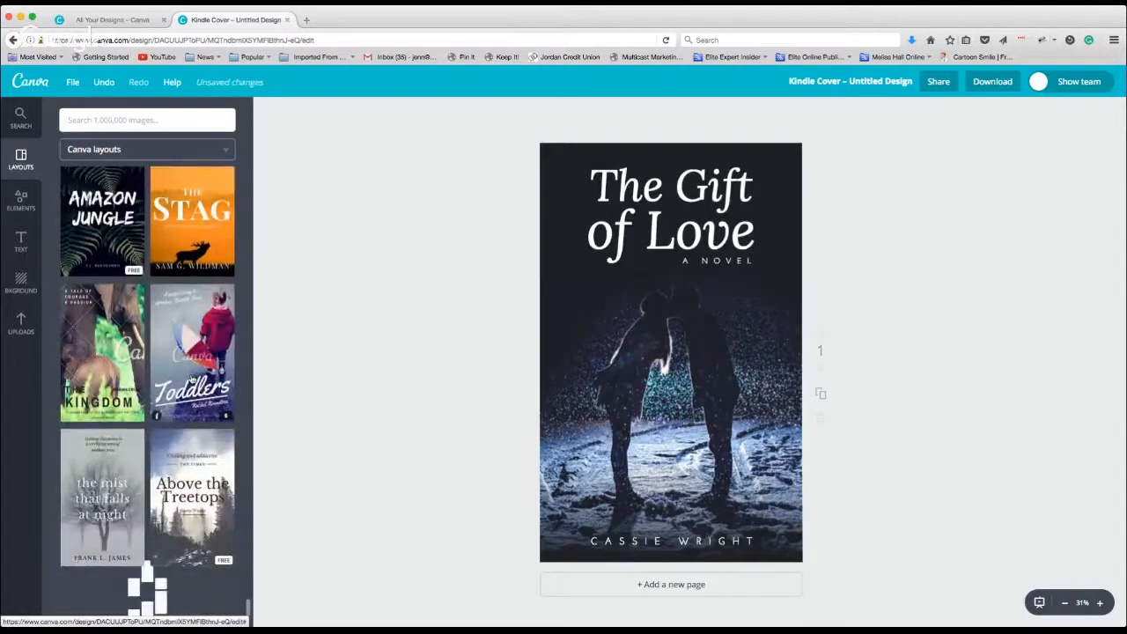
scroll(191, 380, "down", 10)
scroll(191, 381, "down", 10)
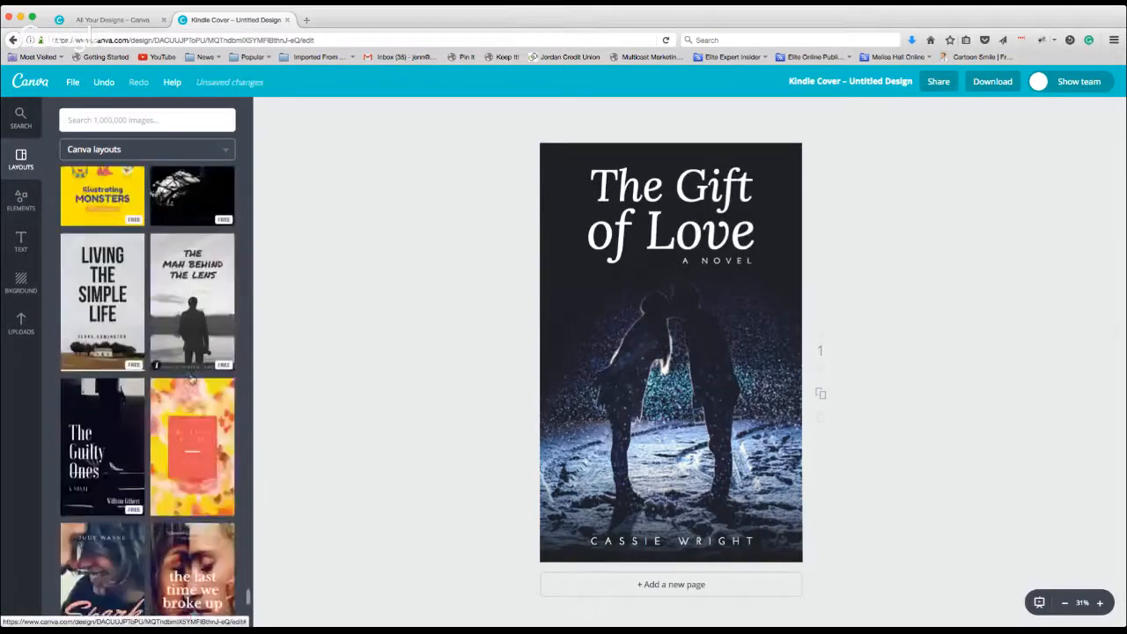
scroll(192, 379, "down", 3)
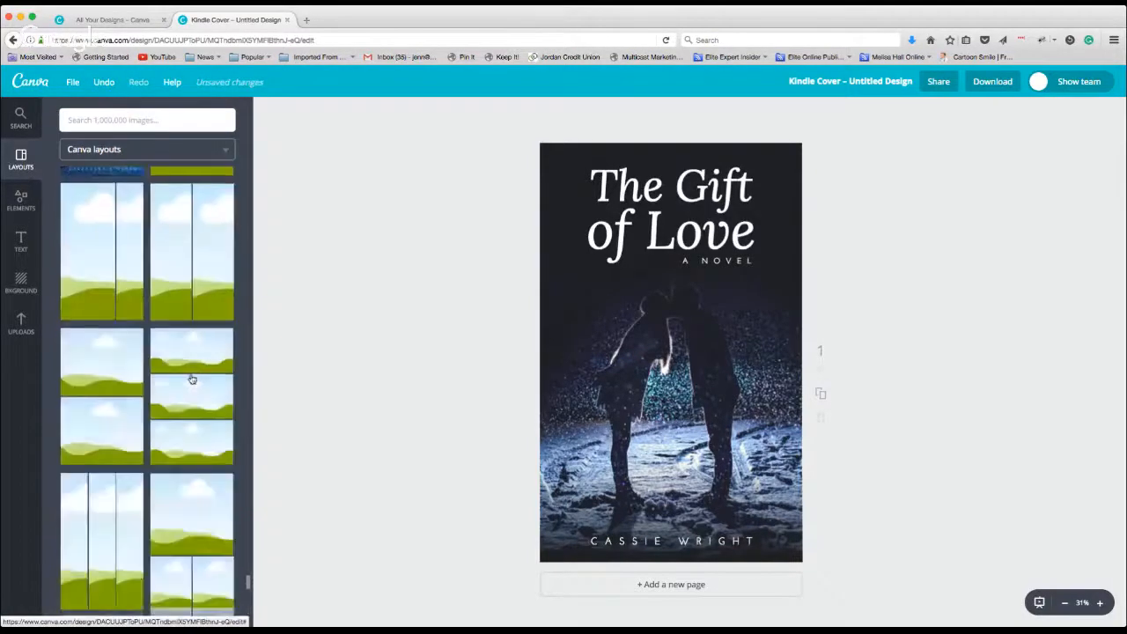
scroll(192, 380, "up", 5)
scroll(192, 379, "up", 1)
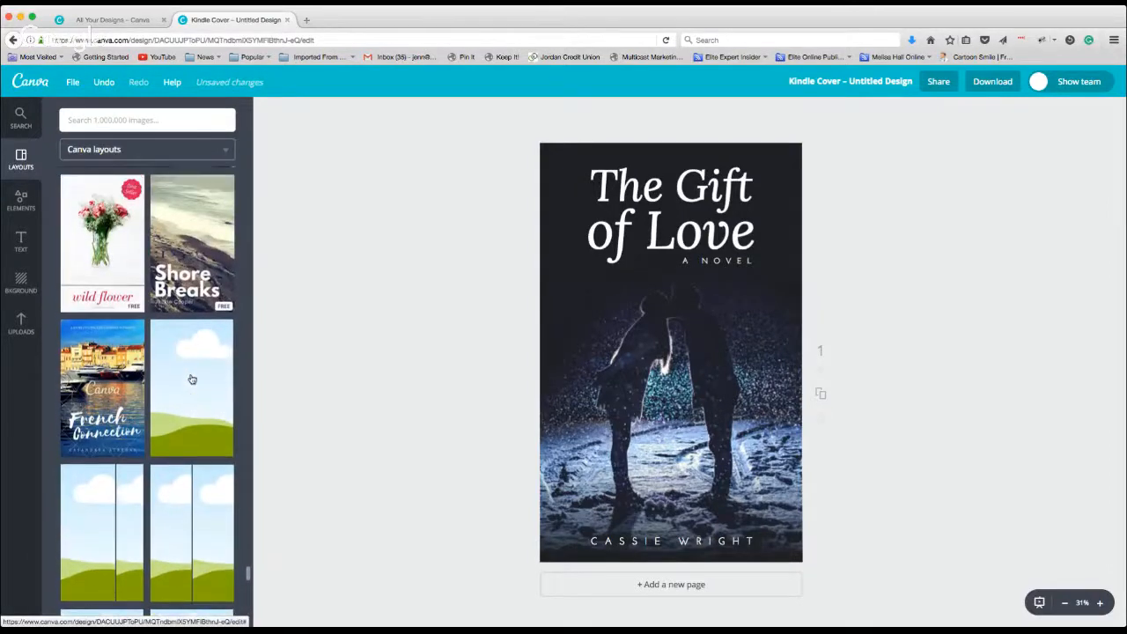
left_click(186, 323)
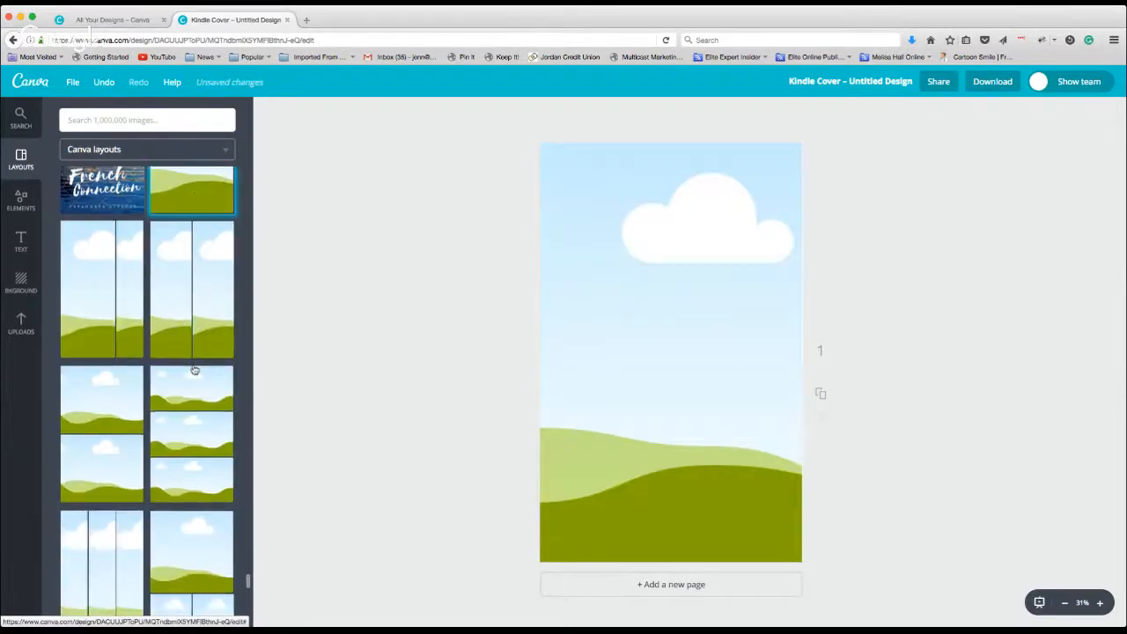
Try several multi-photo grid layouts on the cover, ending with one large frame above three small frames.
left_click(110, 299)
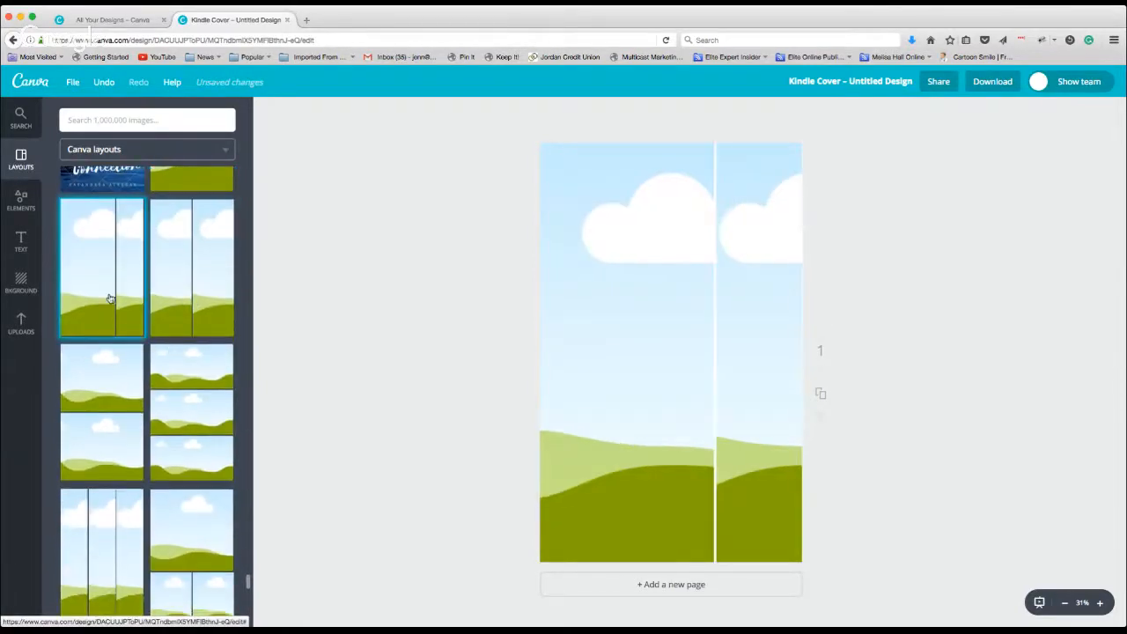
left_click(191, 398)
left_click(101, 379)
scroll(209, 391, "down", 2)
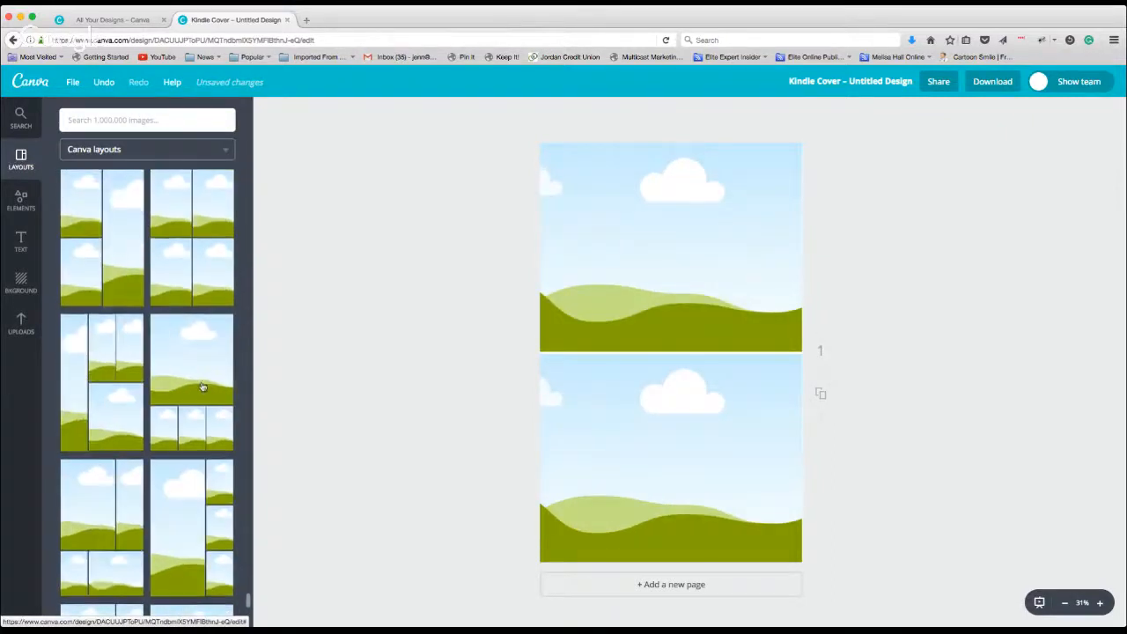
left_click(195, 383)
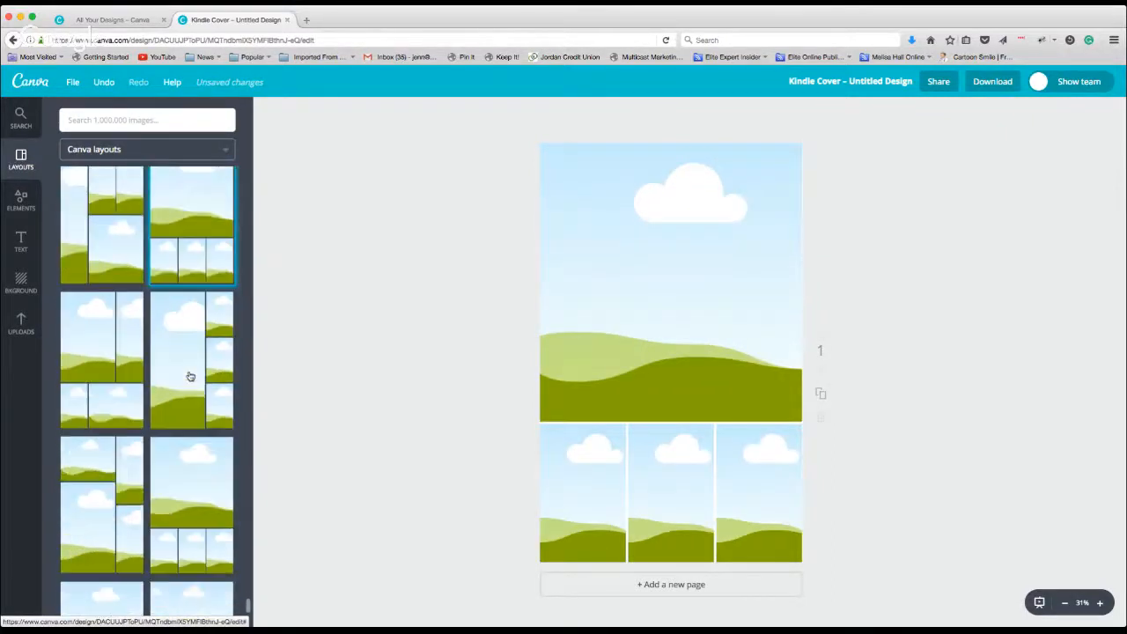
Apply the grid layout with one large frame above a row of five small frames to the cover.
scroll(190, 376, "down", 5)
scroll(190, 376, "down", 5)
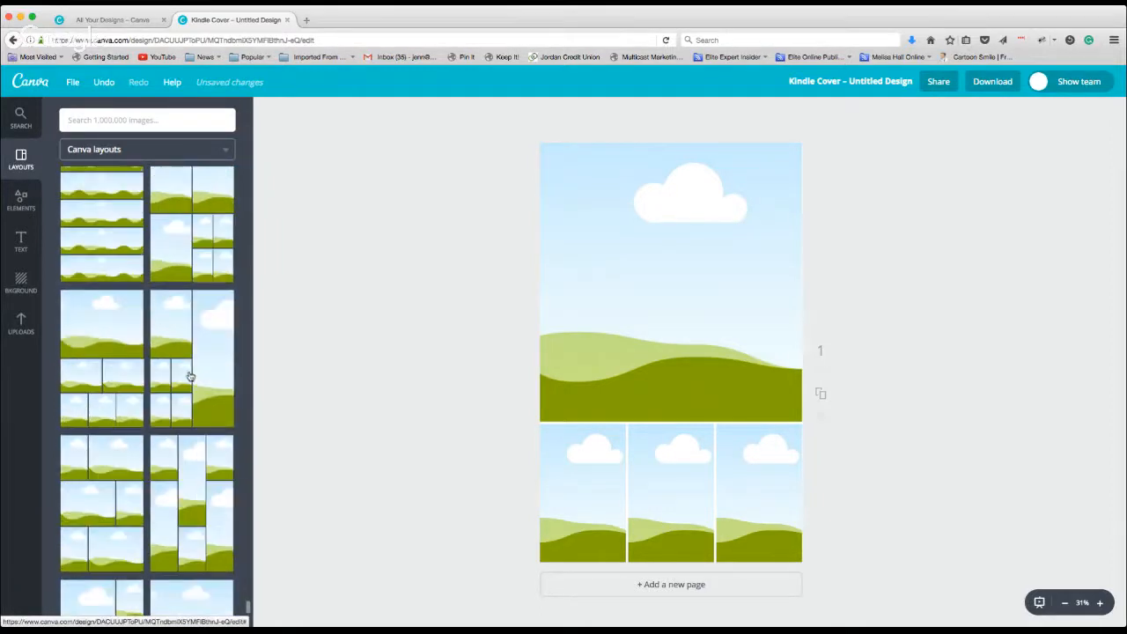
scroll(190, 376, "down", 5)
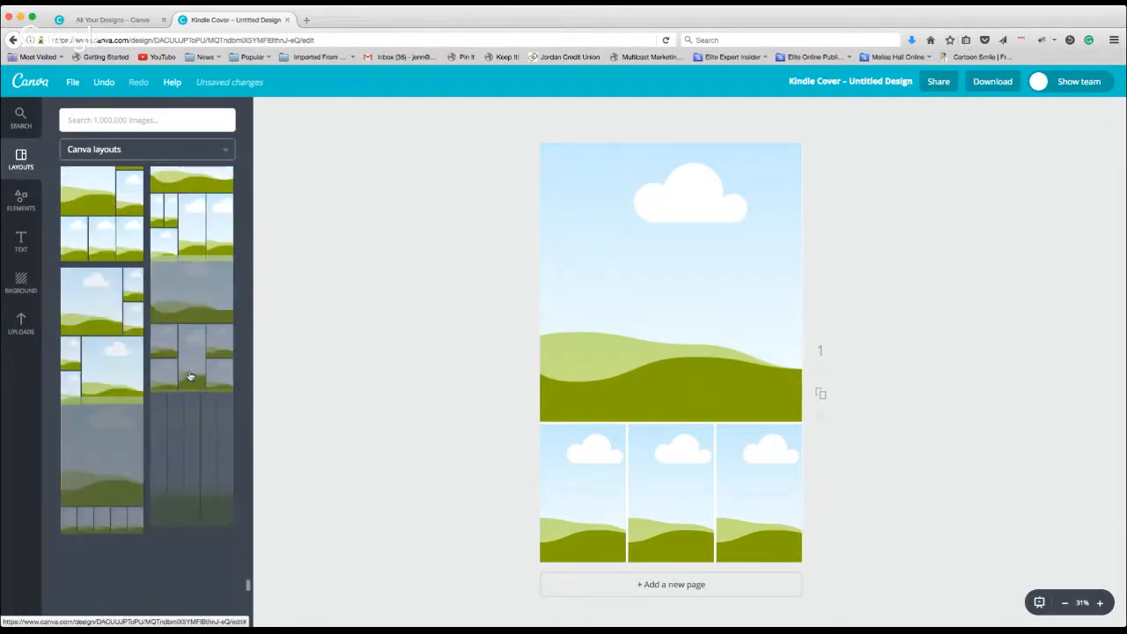
left_click(76, 468)
scroll(191, 390, "down", 5)
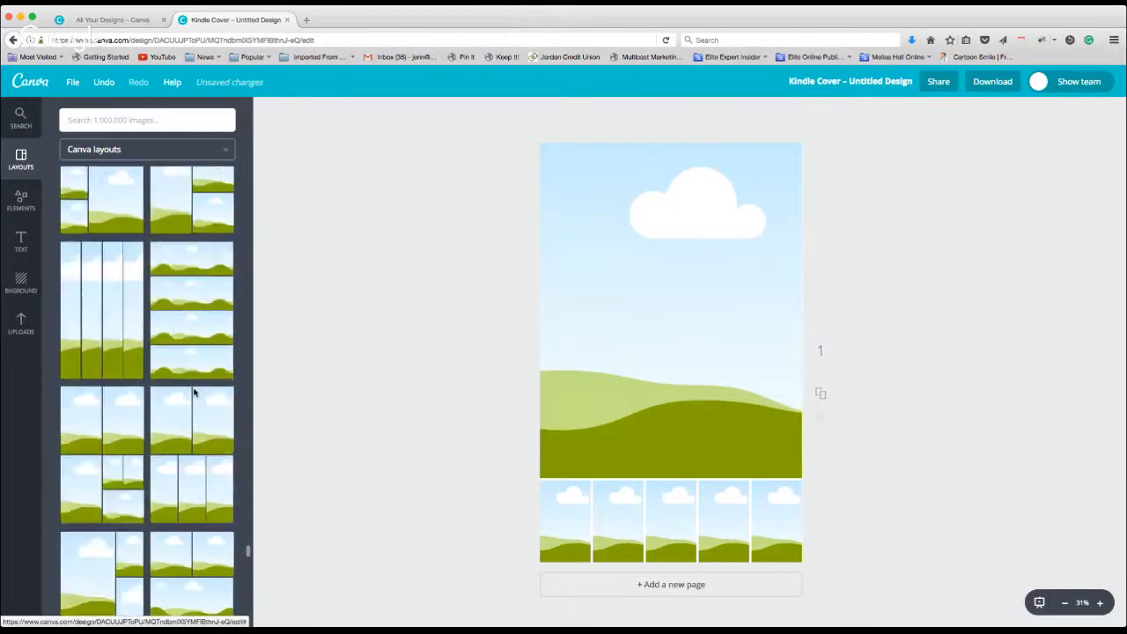
scroll(195, 393, "up", 10)
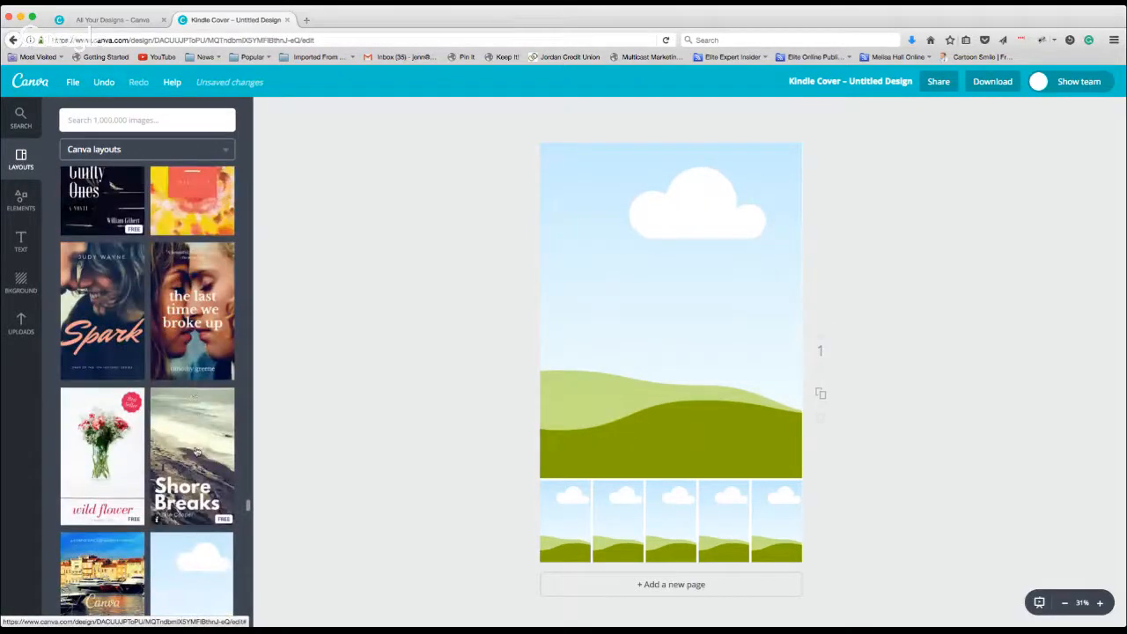
Apply the "Shore Breaks" layout to the Kindle cover and replace its title text with YOLO.
left_click(198, 453)
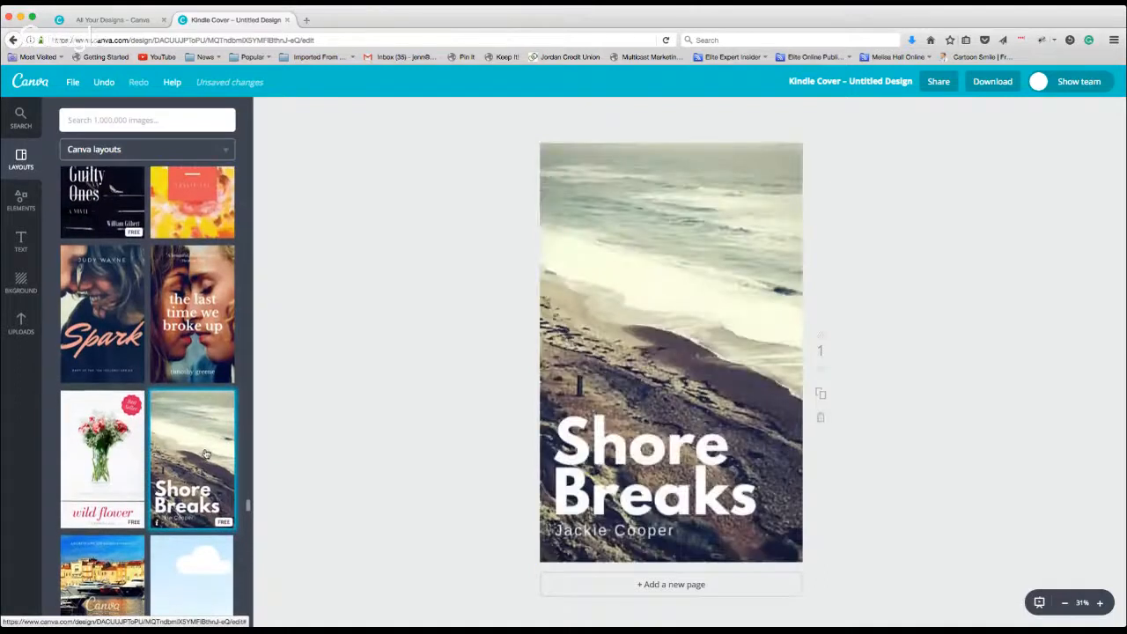
scroll(204, 466, "down", 1)
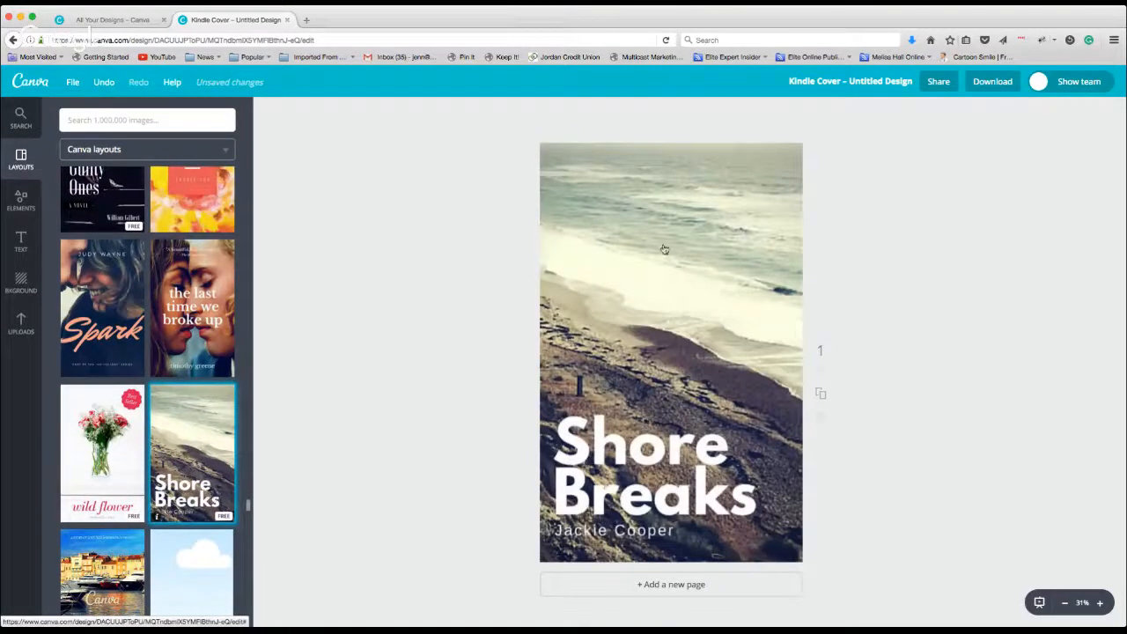
left_click(628, 452)
left_click_drag(560, 436, 753, 496)
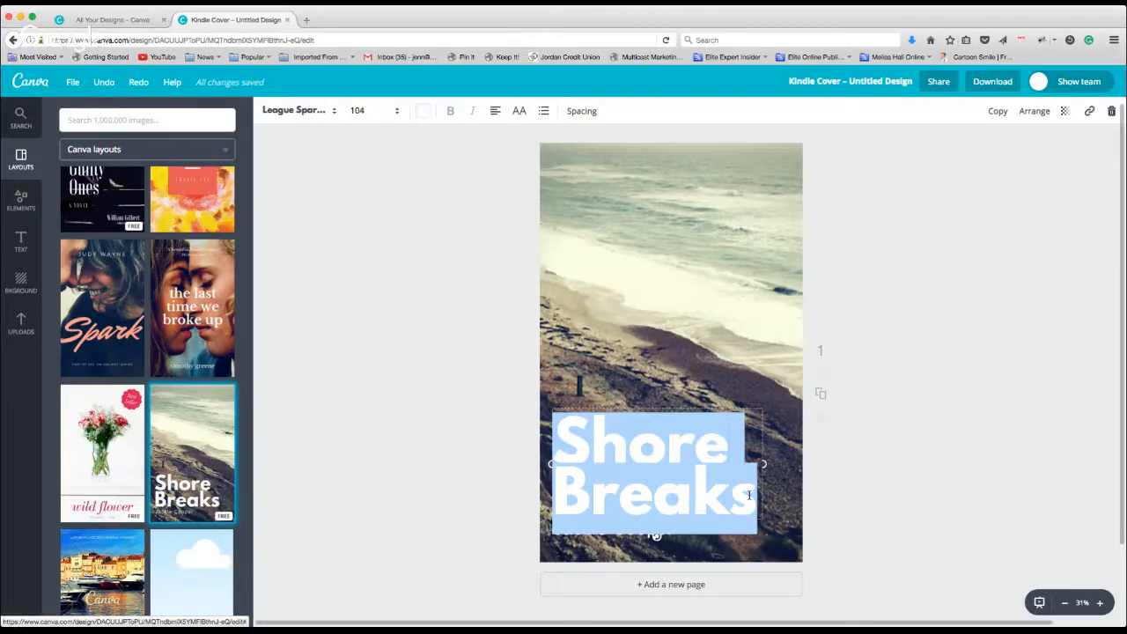
type("YOLO")
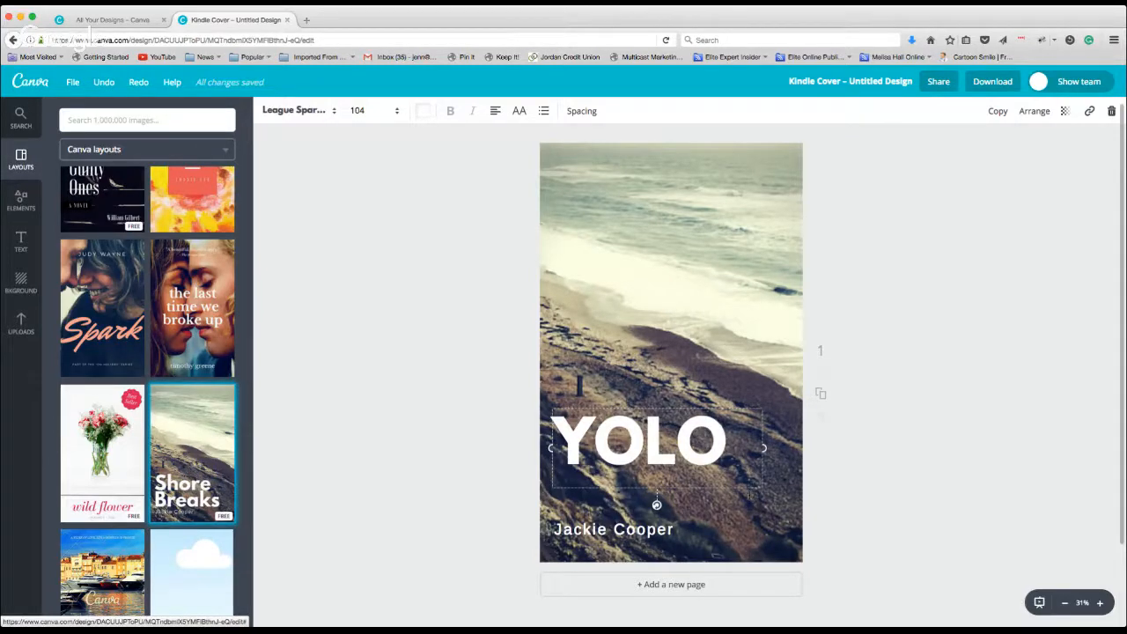
Move the YOLO title up toward the middle of the cover and colour it coral red from the default palette.
left_click_drag(649, 407, 662, 293)
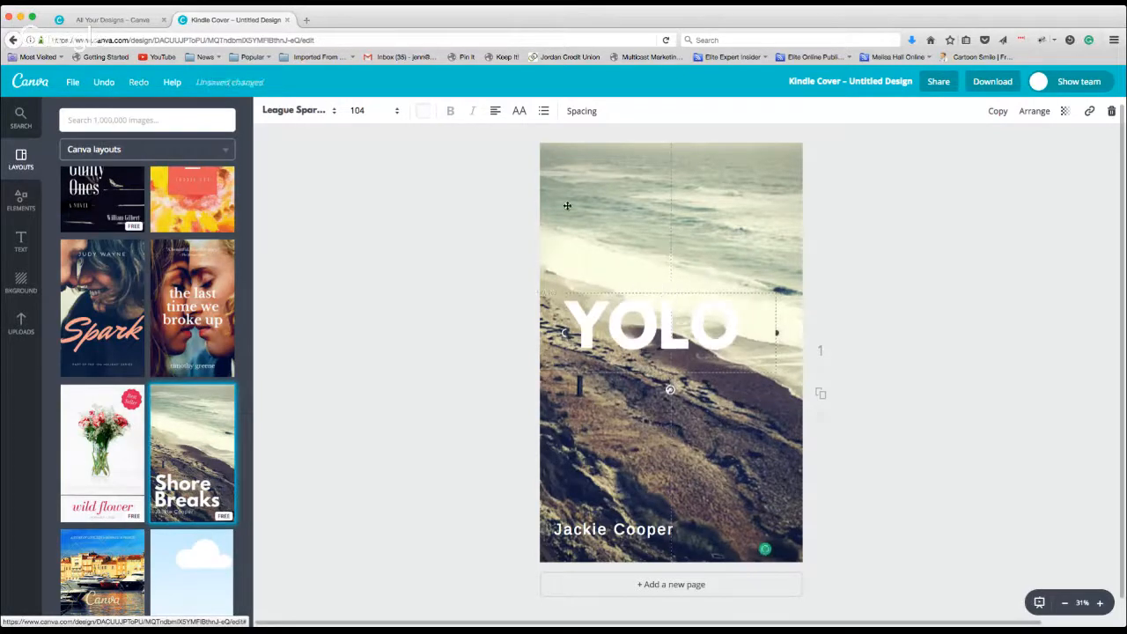
left_click(423, 111)
left_click(430, 212)
Centre-align the YOLO title's text and position its text box at the middle of the cover.
left_click(495, 112)
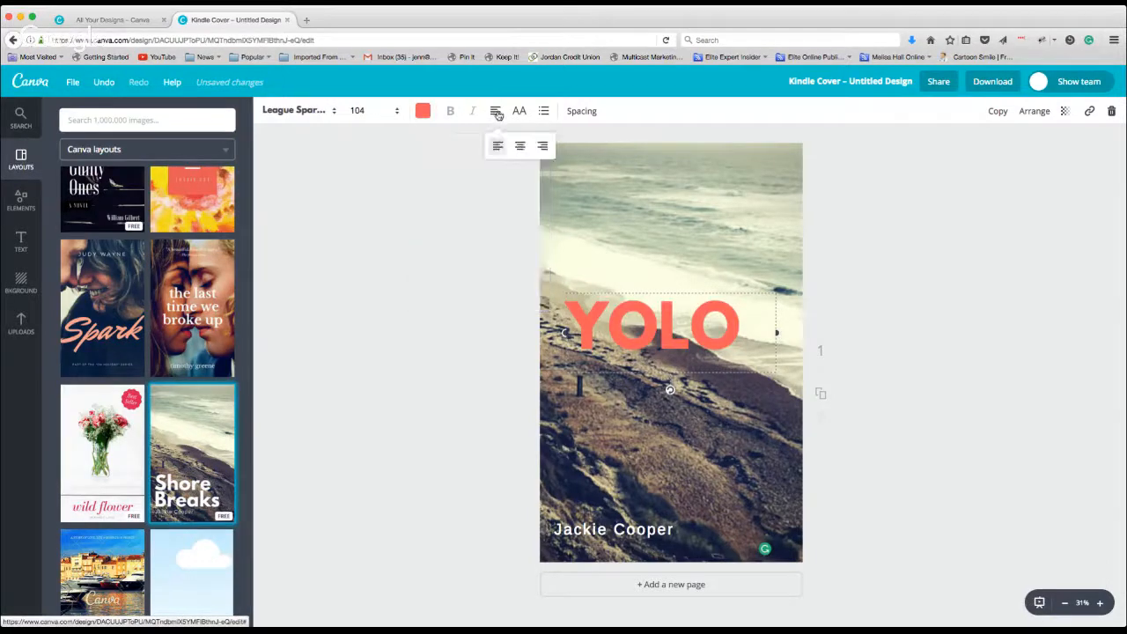
left_click(520, 146)
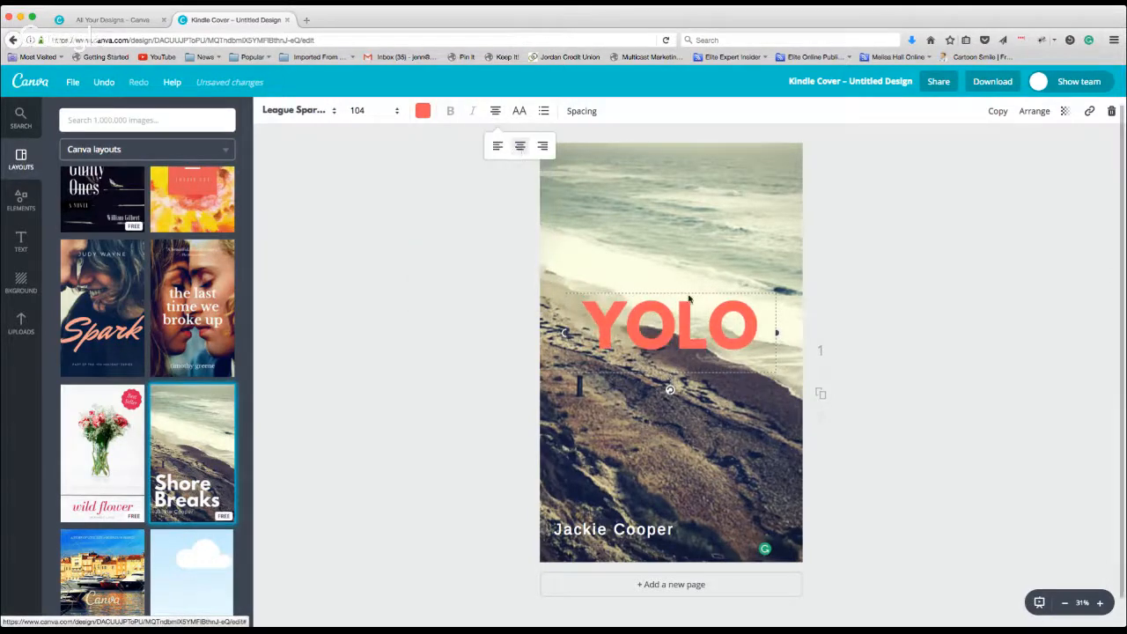
mouse_move(689, 300)
left_mouse_down()
mouse_move(664, 297)
mouse_move(688, 282)
mouse_move(693, 321)
mouse_move(686, 307)
left_mouse_up()
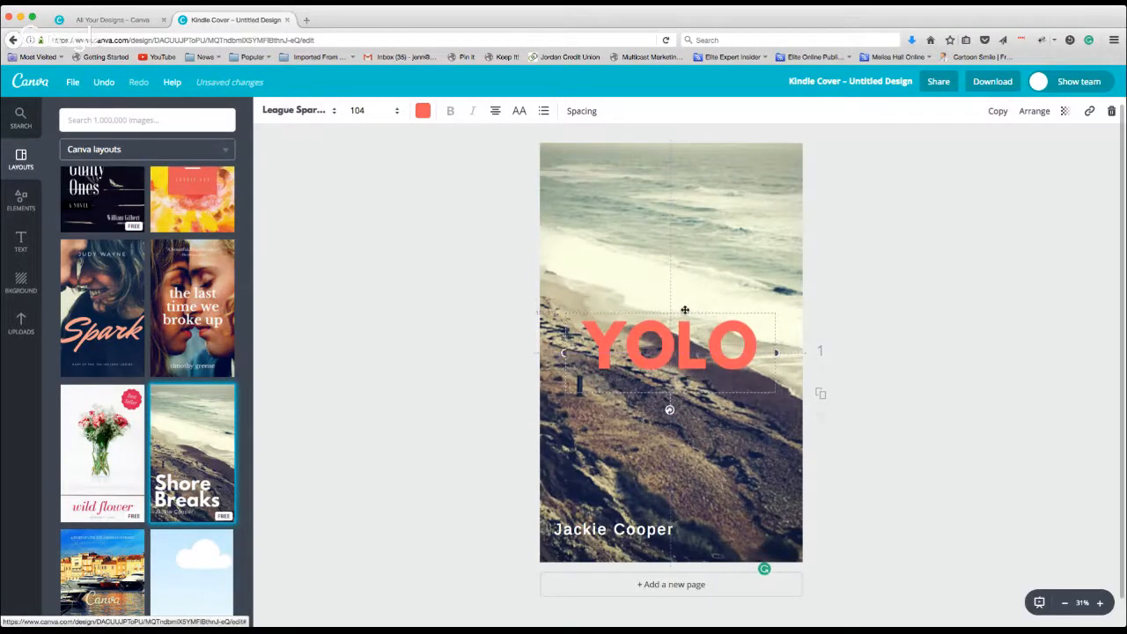
Replace the author line with JOURNAL and move it up, horizontally centred below the YOLO title.
left_click(616, 532)
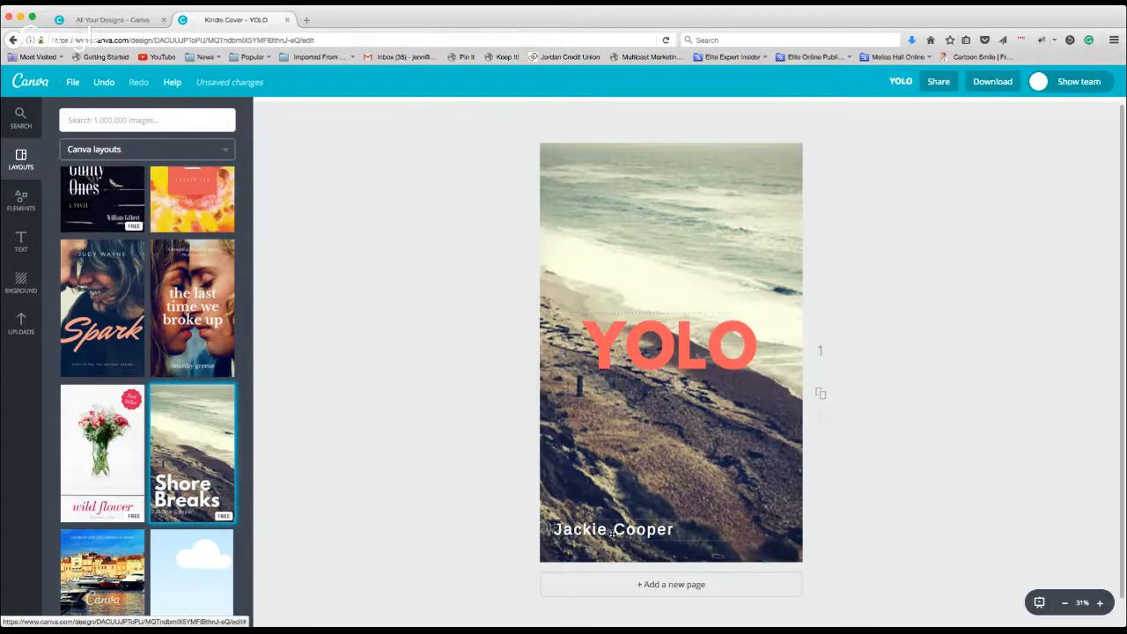
key("ctrl+a")
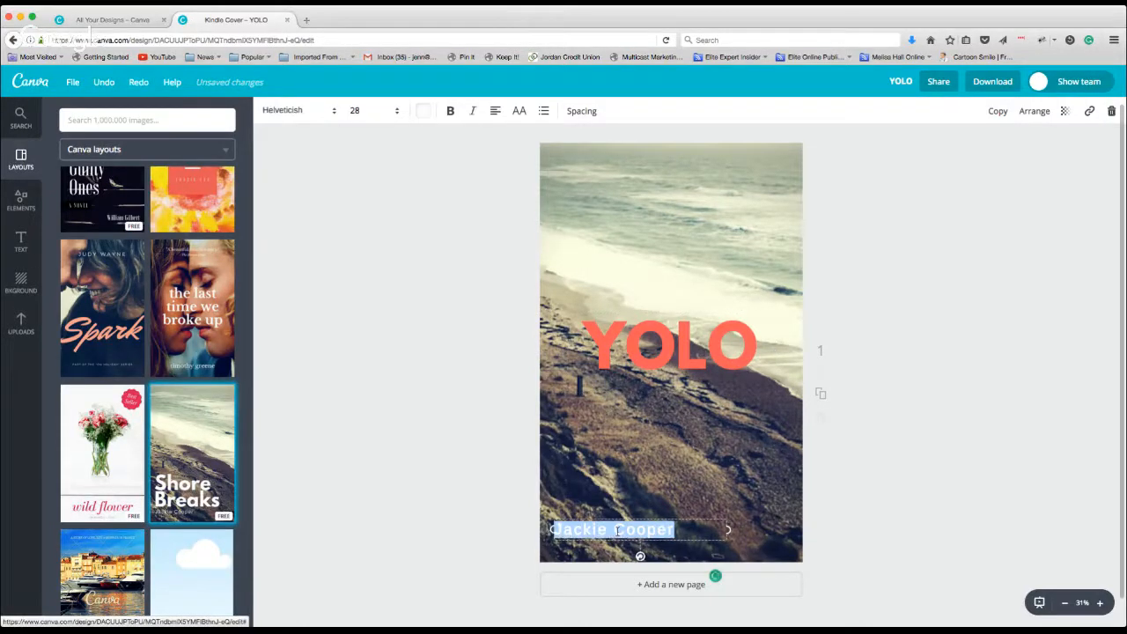
type("JOURNAL")
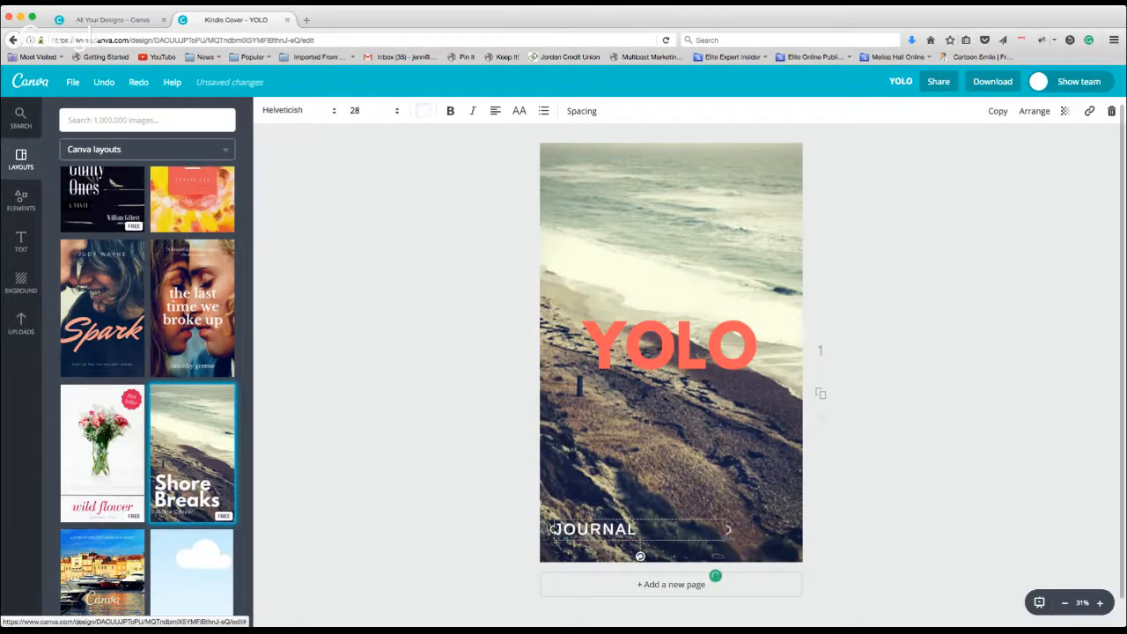
left_click_drag(631, 517, 661, 450)
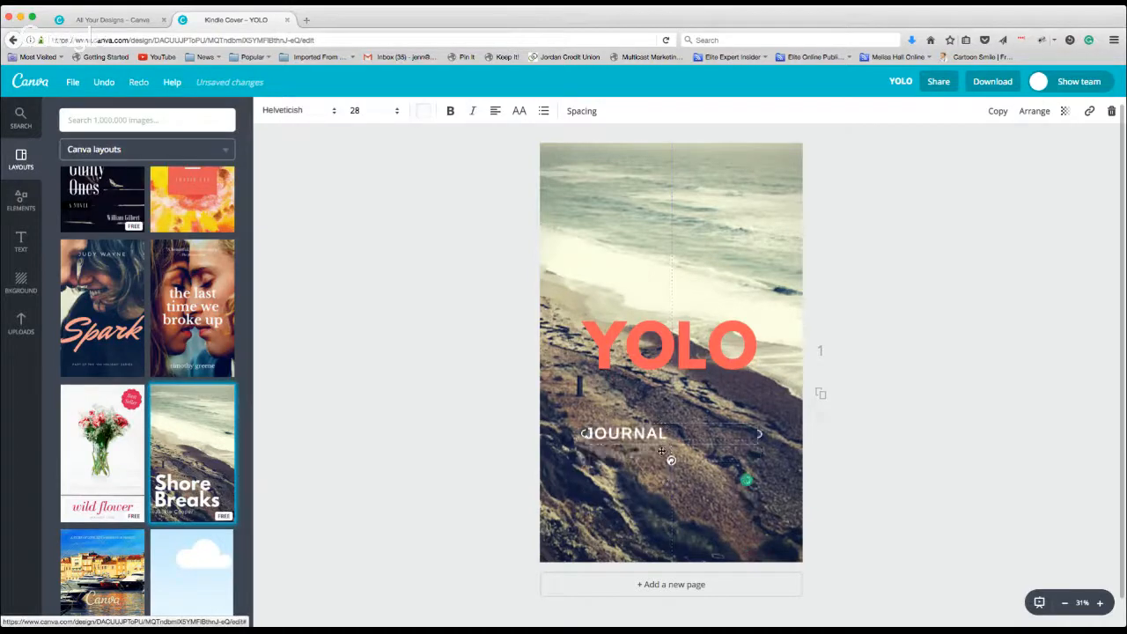
Delete the JOURNAL text from the cover and change the YOLO title's font to Kaushan Script.
left_click(1111, 111)
left_click(675, 333)
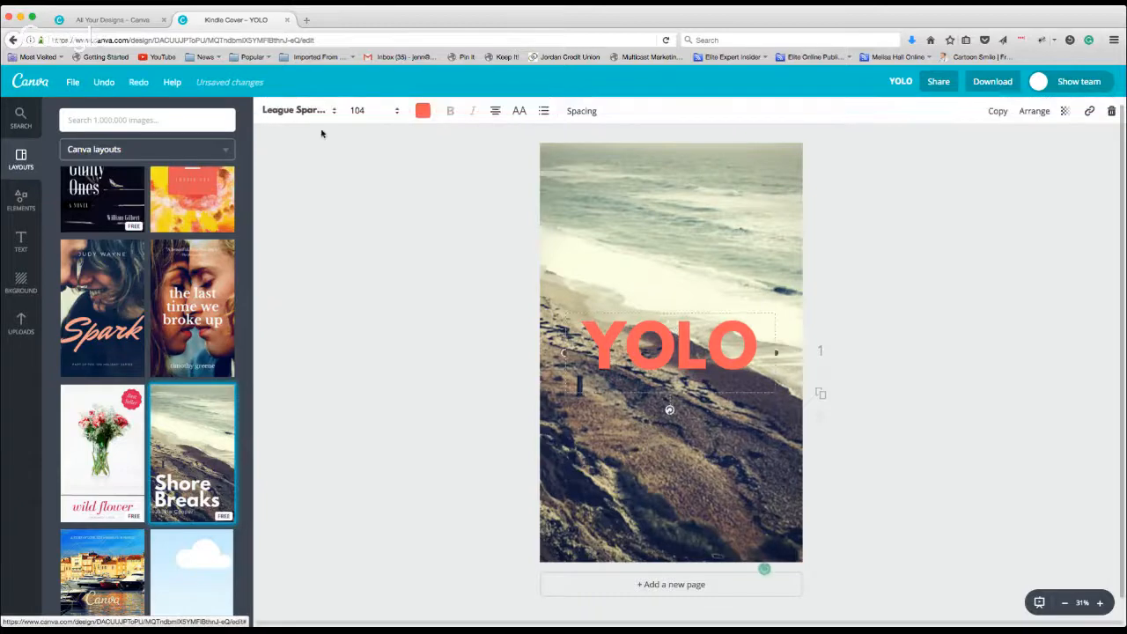
left_click(297, 112)
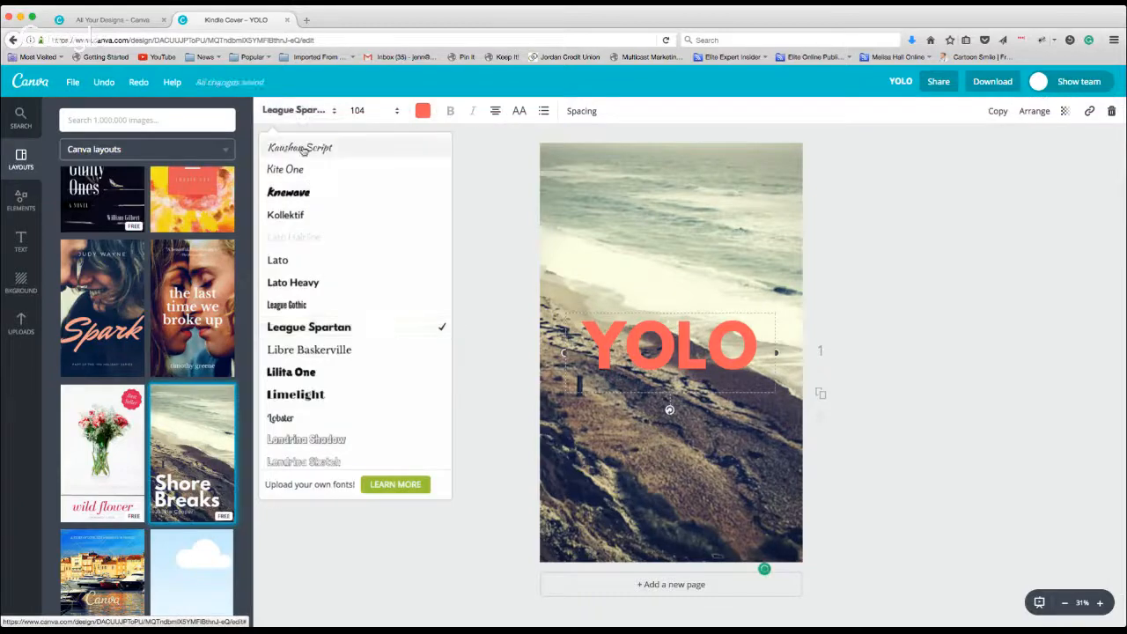
left_click(302, 150)
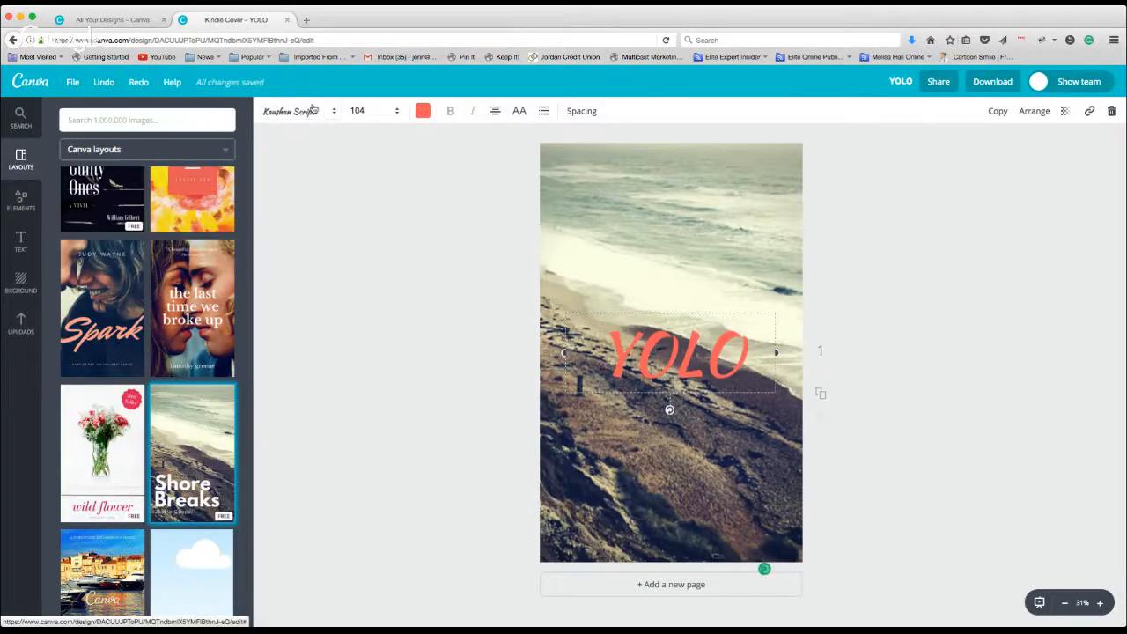
Browse the free and paid background patterns and apply the magenta dotted pattern as the cover's background.
left_click(612, 202)
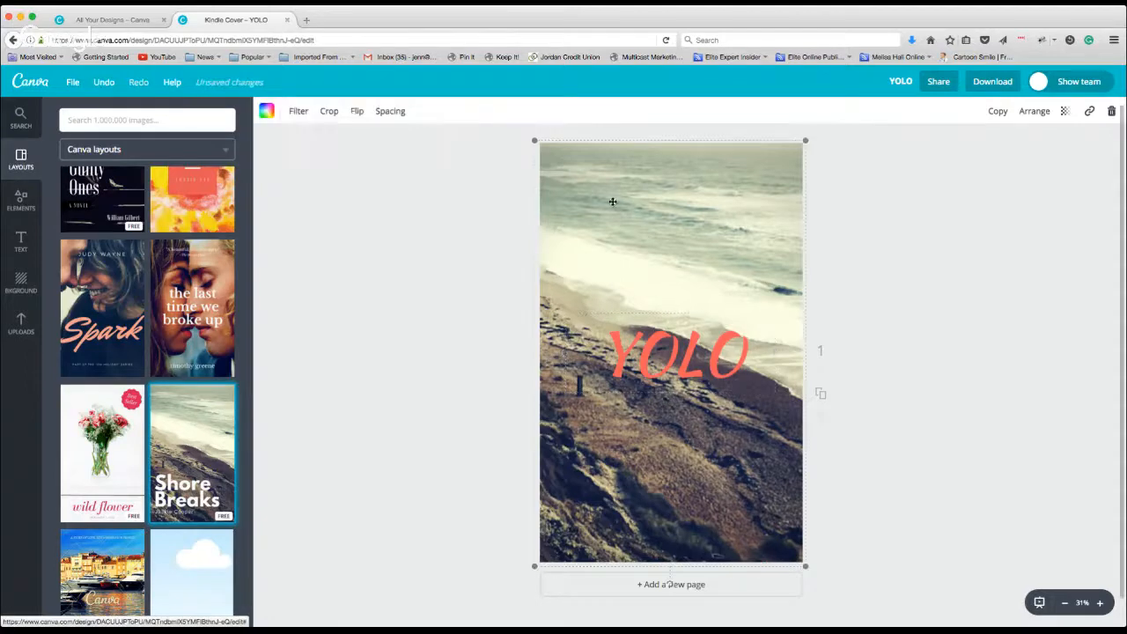
left_click(20, 282)
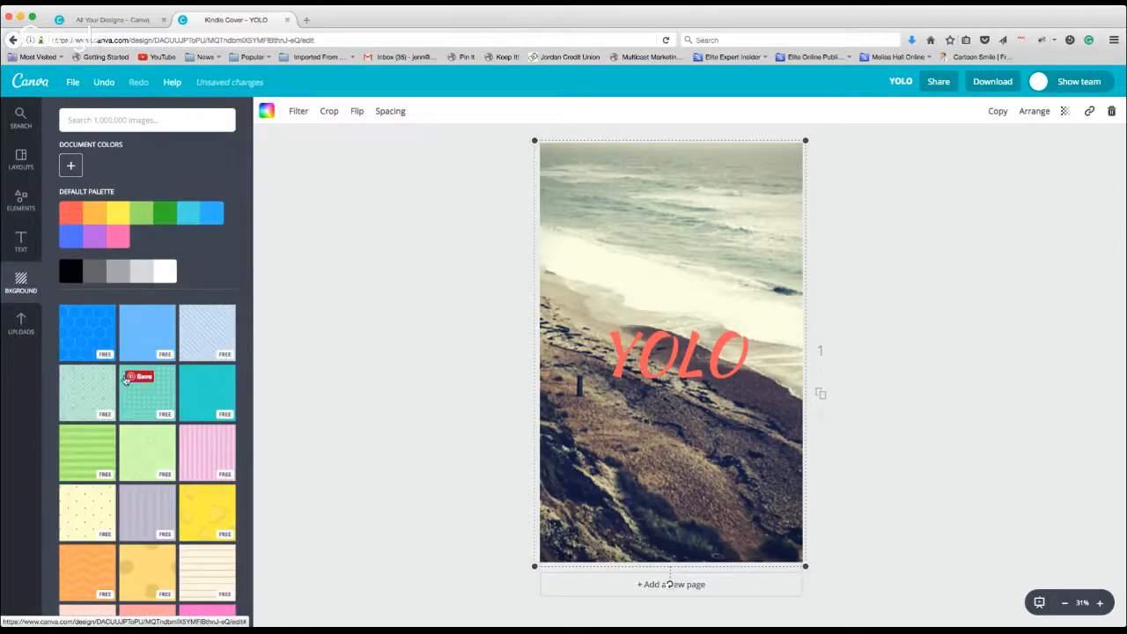
scroll(128, 379, "down", 15)
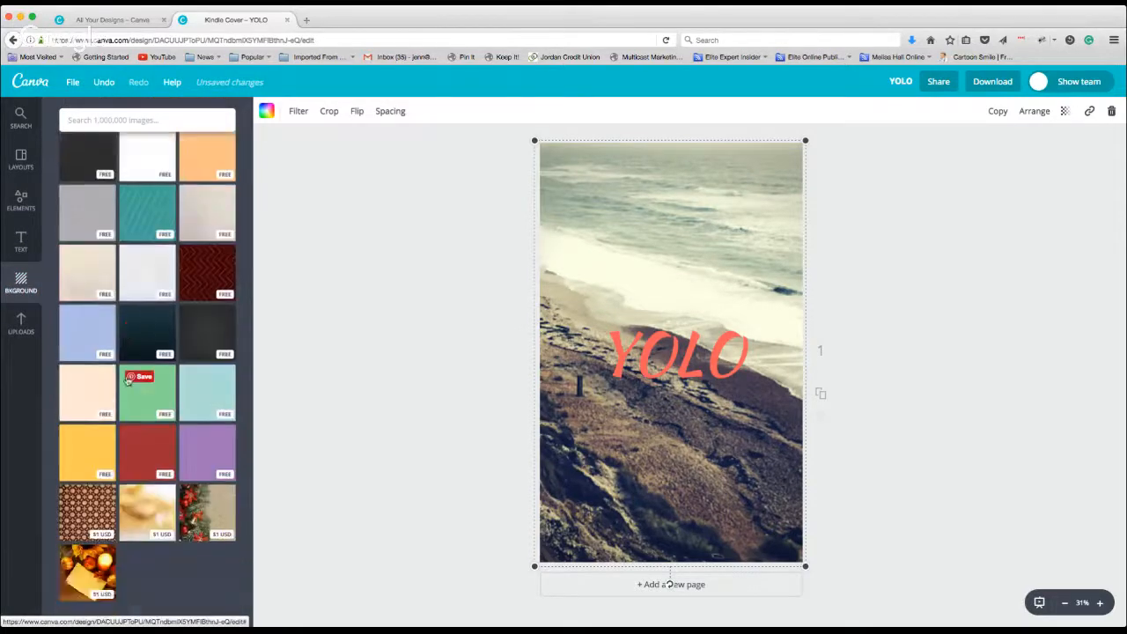
scroll(133, 405, "down", 5)
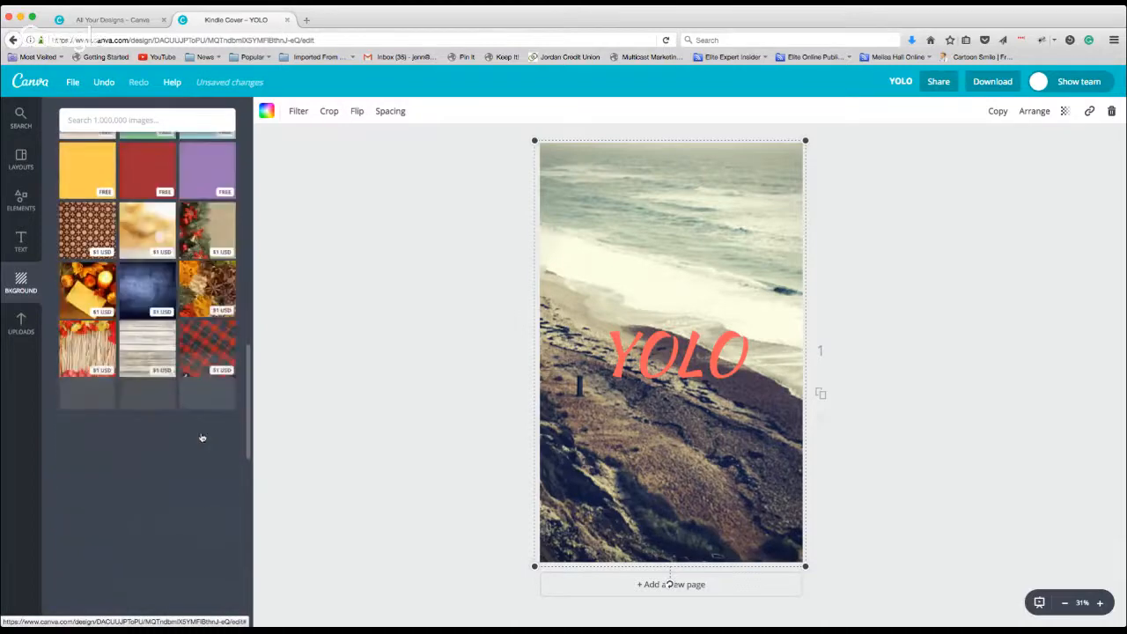
scroll(138, 429, "down", 10)
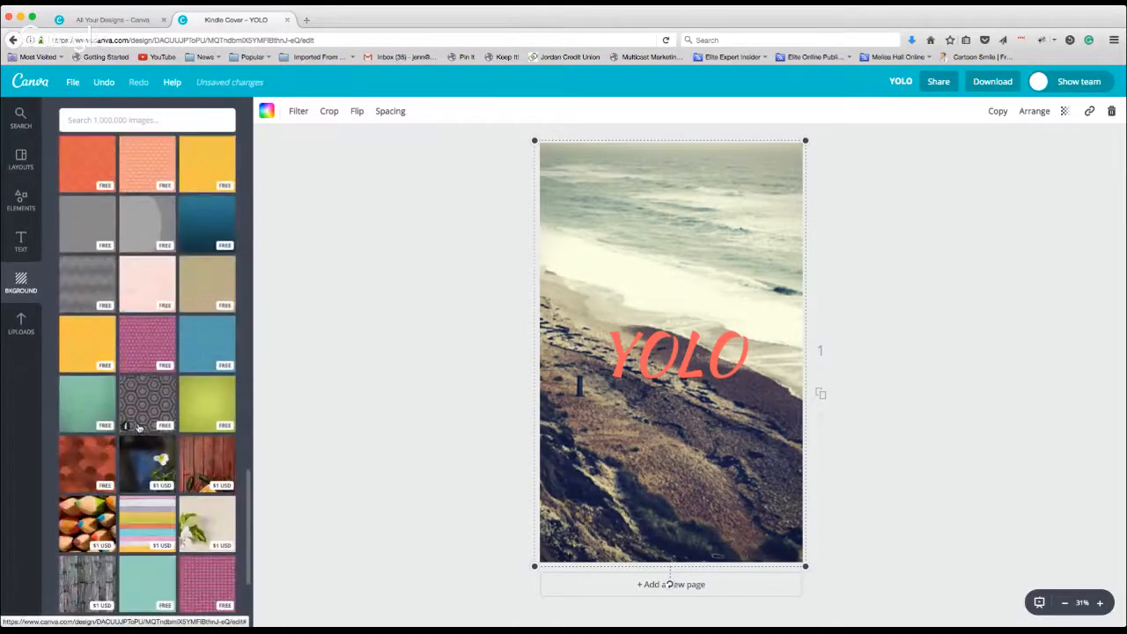
left_click(147, 348)
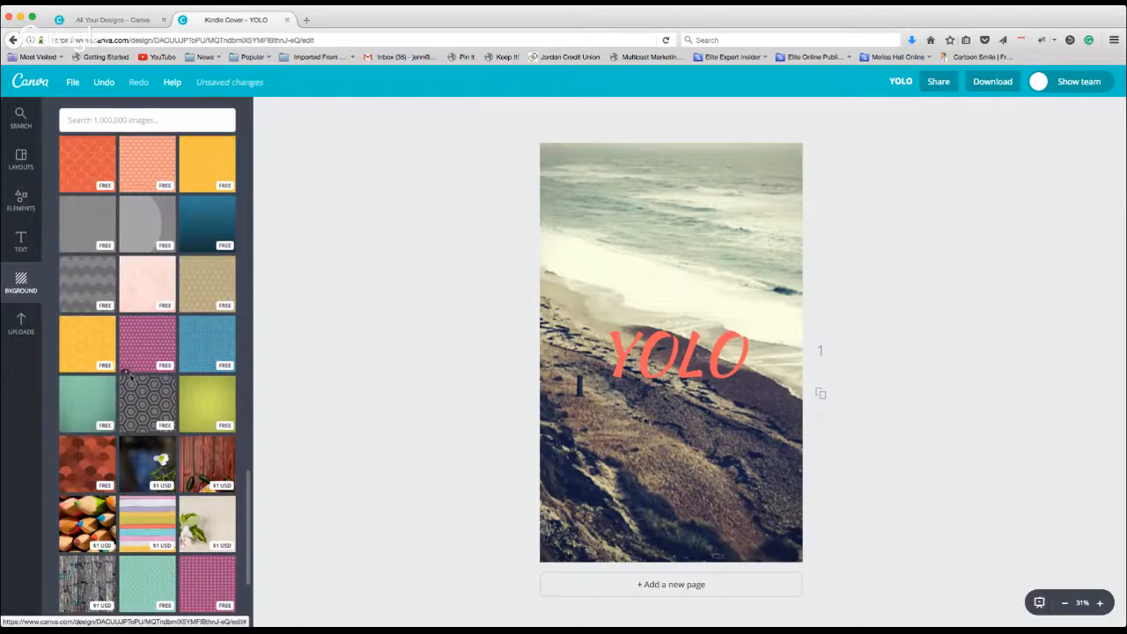
key("super+z")
Delete the beach photo and its empty full-page frame so only the background and title remain.
left_click(622, 172)
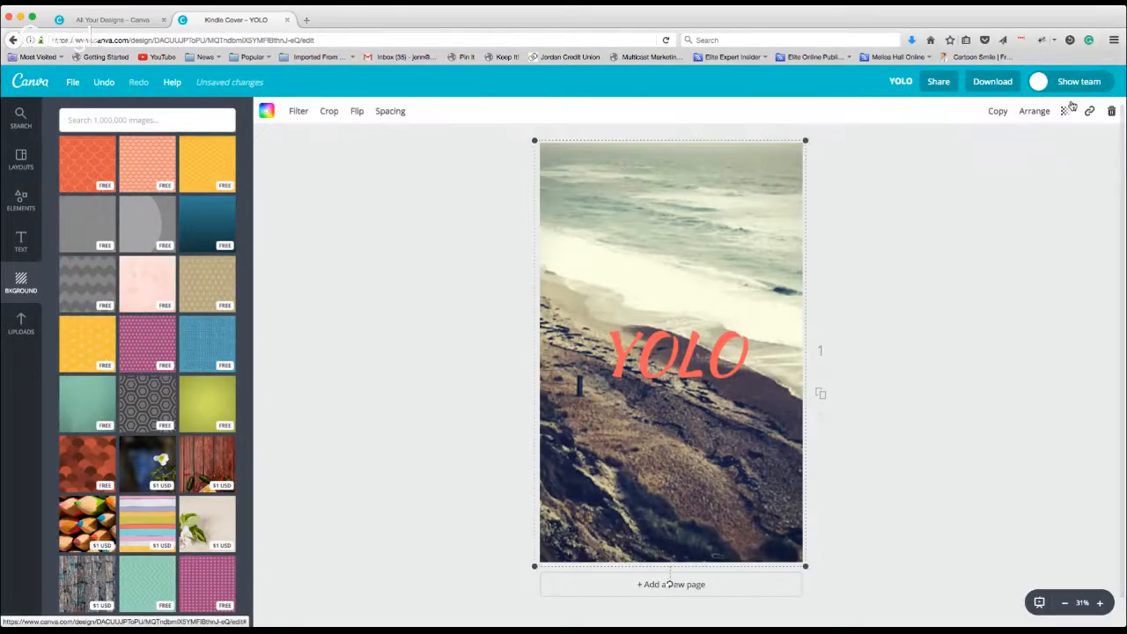
left_click(1111, 111)
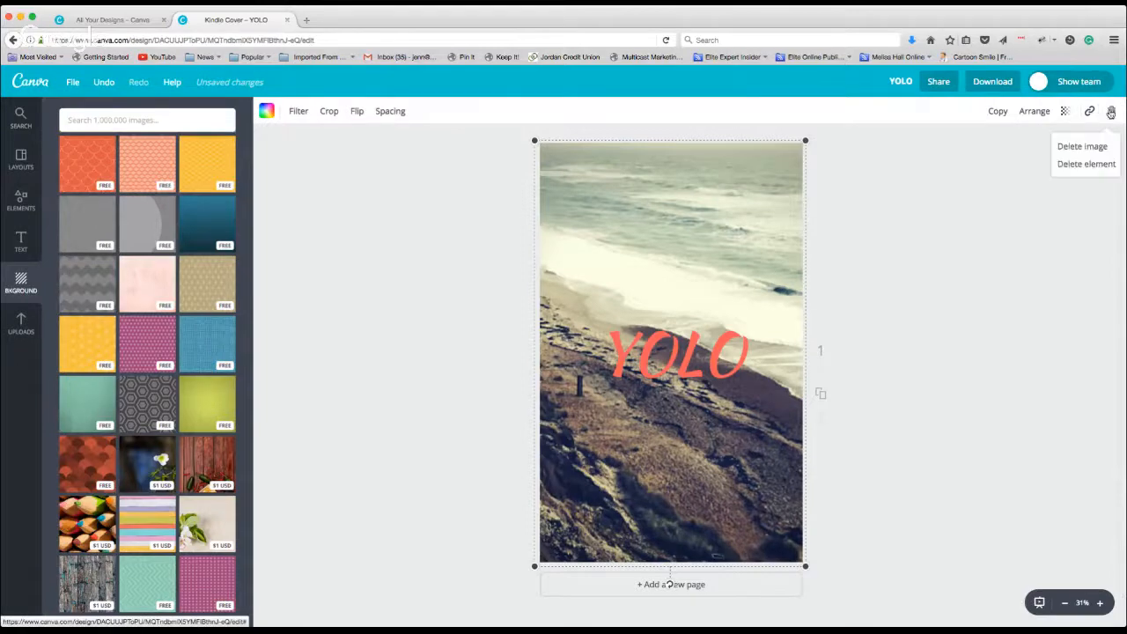
left_click(1082, 146)
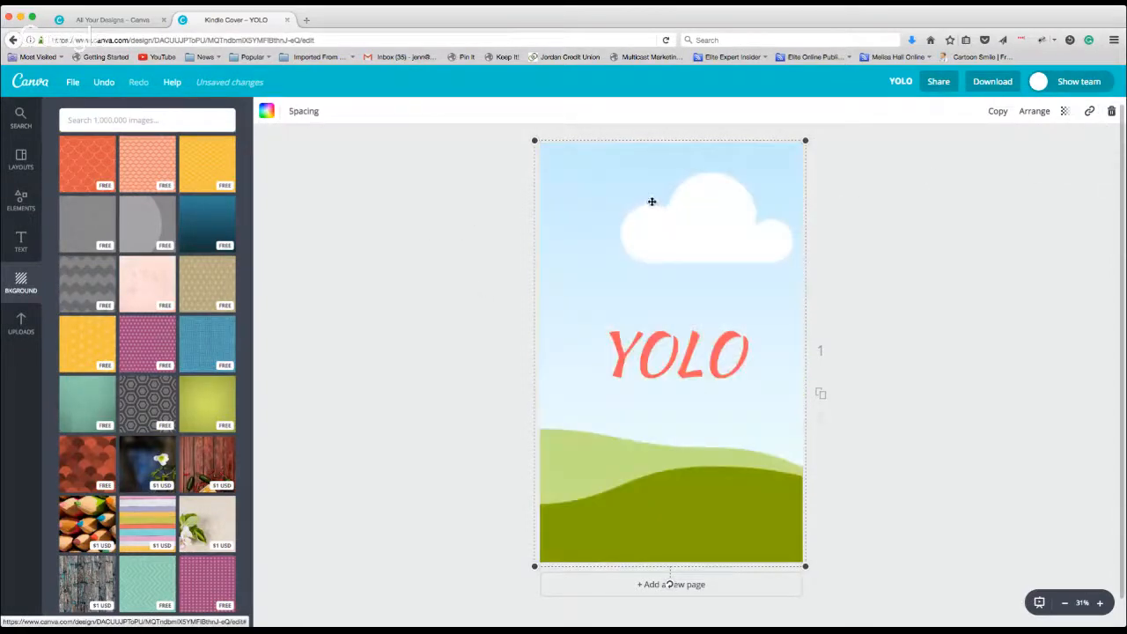
left_click(1111, 111)
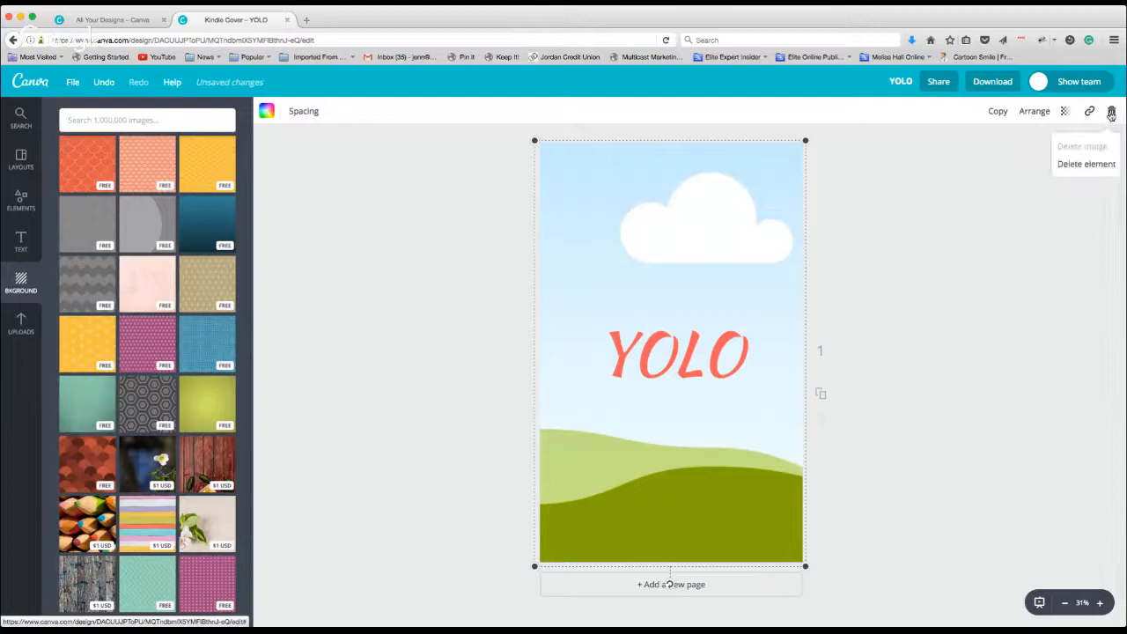
left_click(1086, 164)
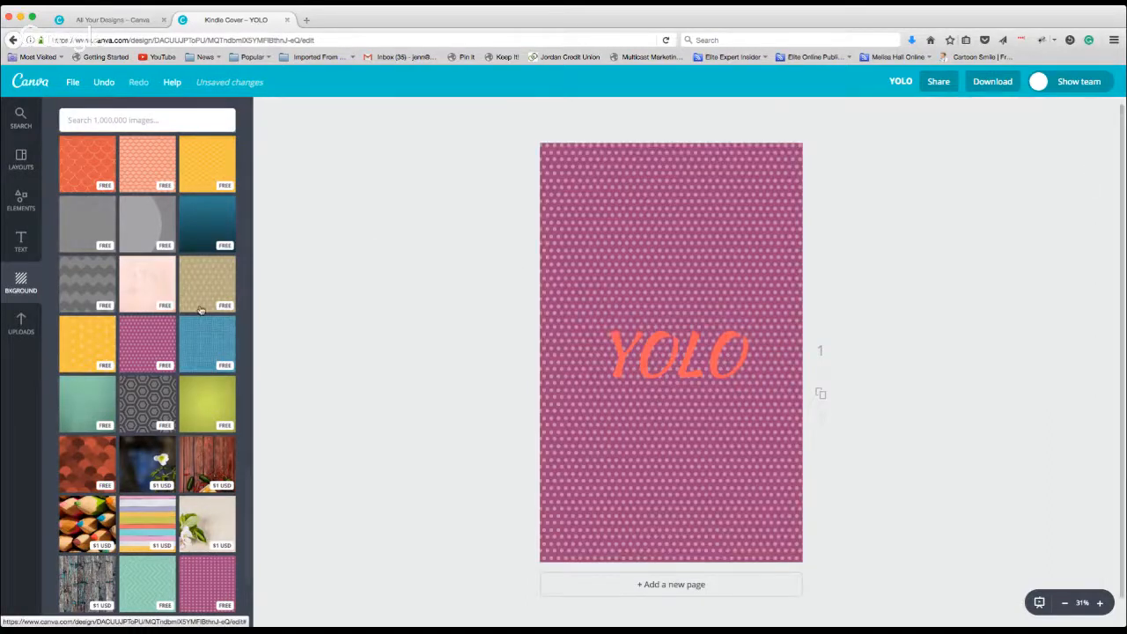
Recolour the YOLO title with the background's magenta darkened to a plum shade, colour code 481e38.
left_click(624, 362)
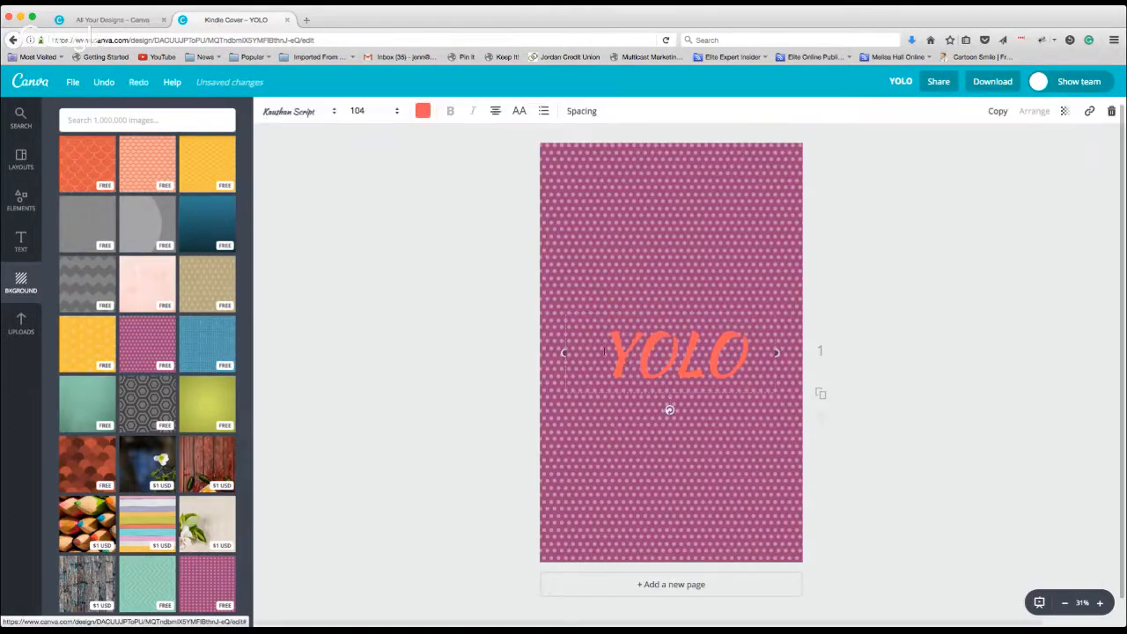
left_click(423, 110)
left_click(457, 172)
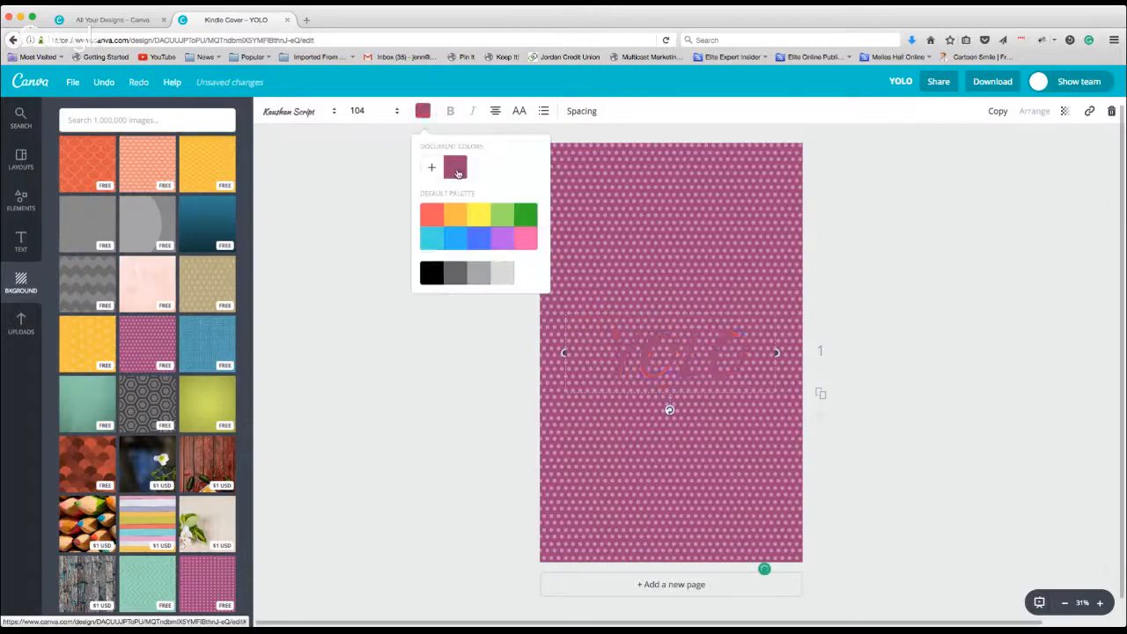
left_click(432, 166)
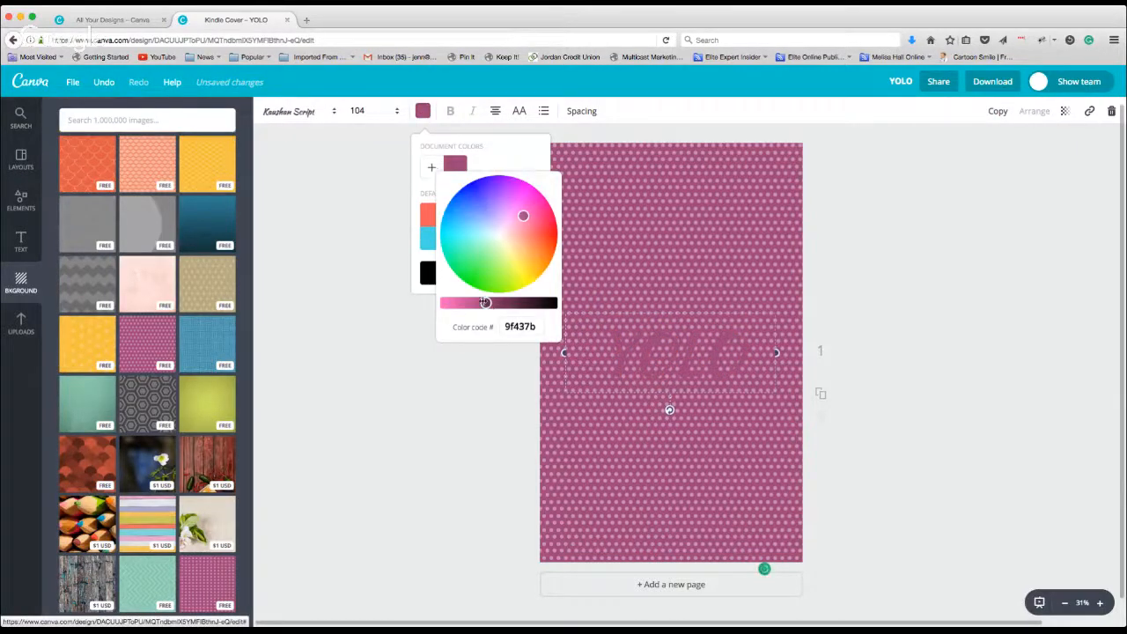
left_click_drag(486, 302, 521, 302)
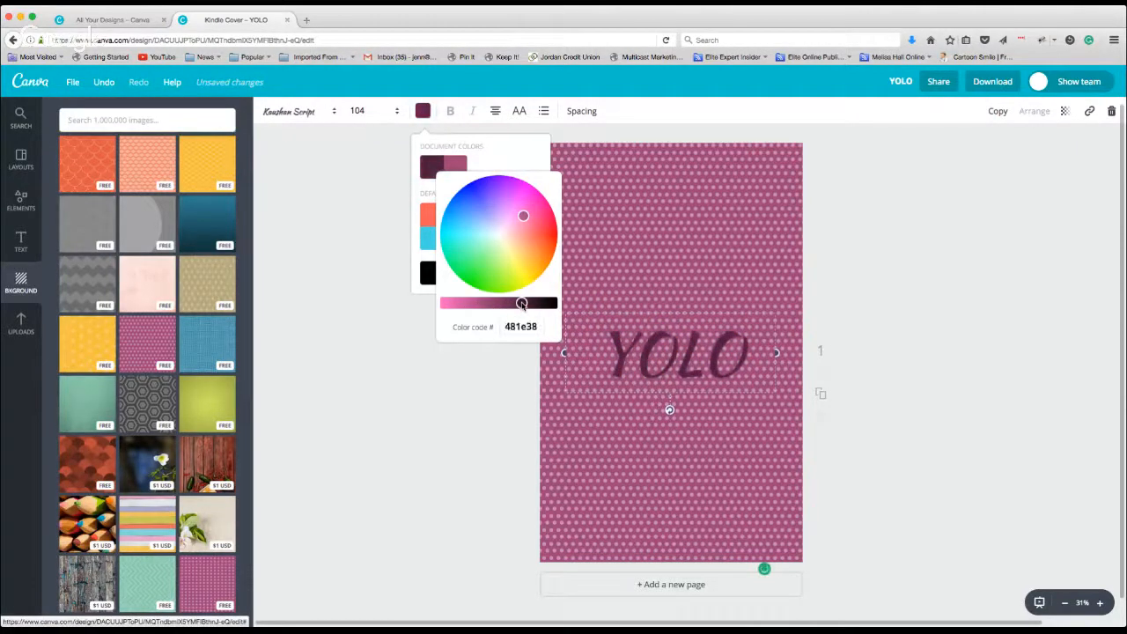
left_click(335, 391)
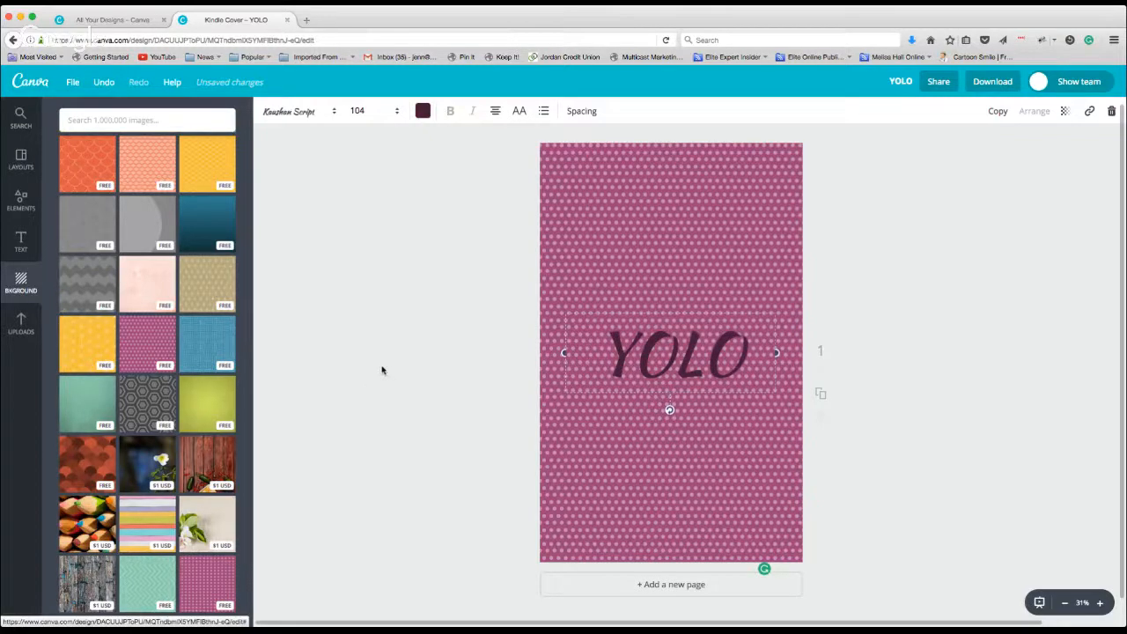
Search the web for "yolo" in a new browser tab to view sample designs, and return to the Canva cover.
left_click(307, 22)
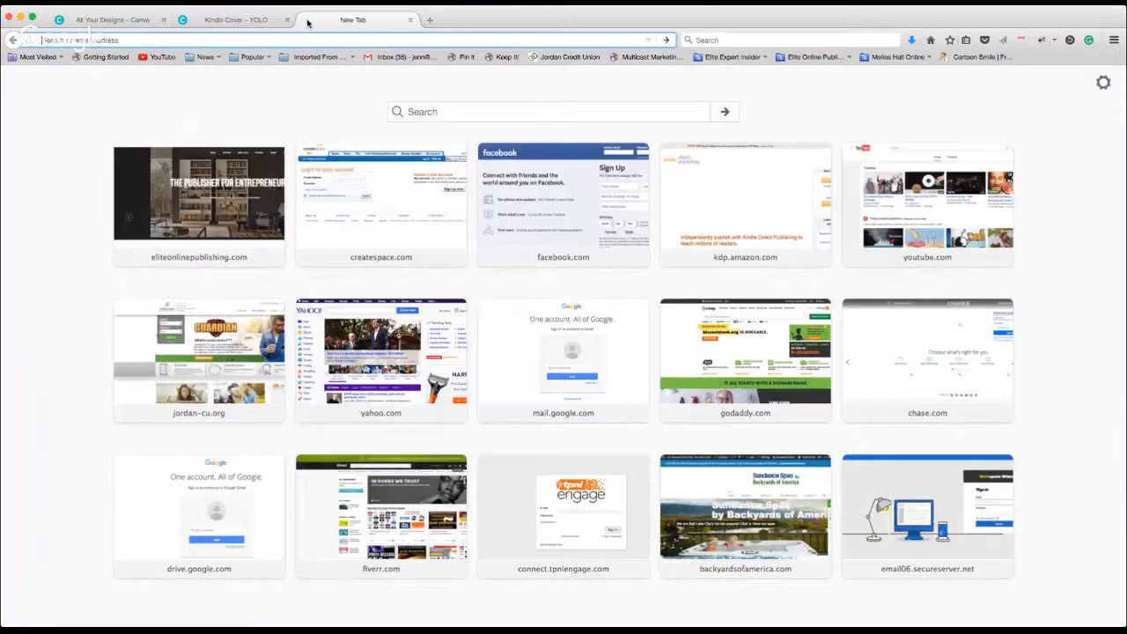
type("yolo")
key("Return")
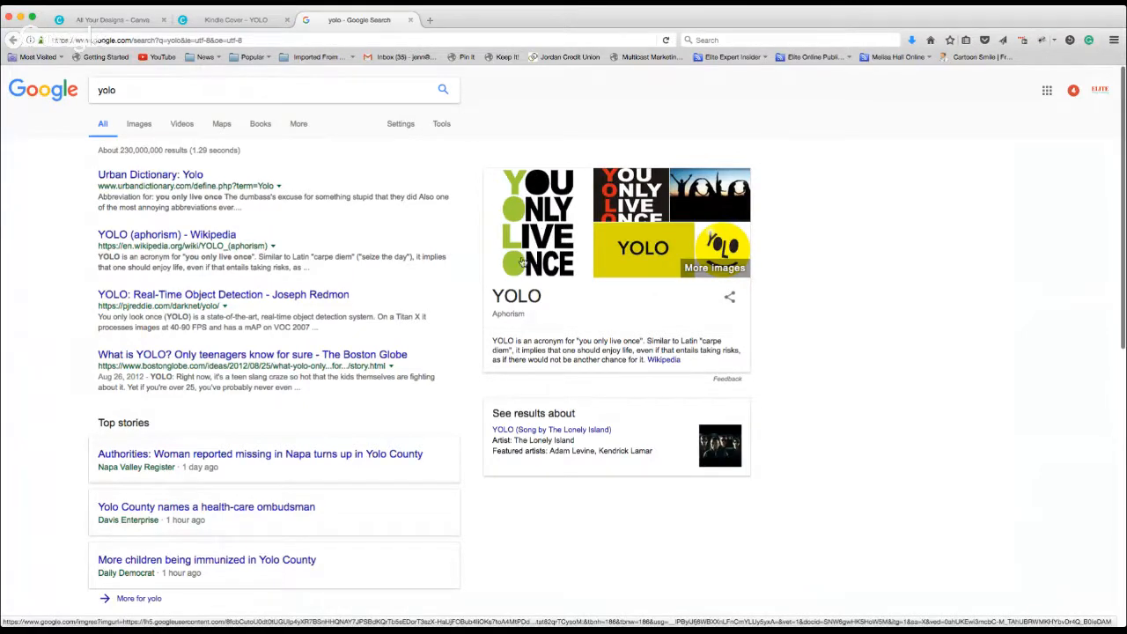
left_click(546, 189)
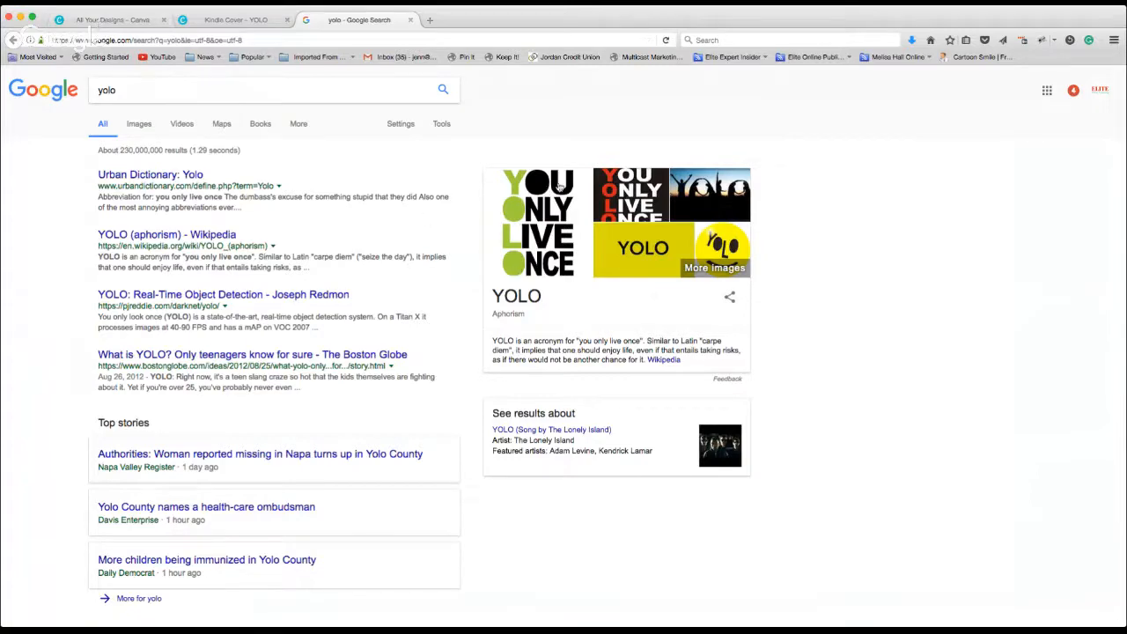
left_click(101, 24)
left_click(224, 25)
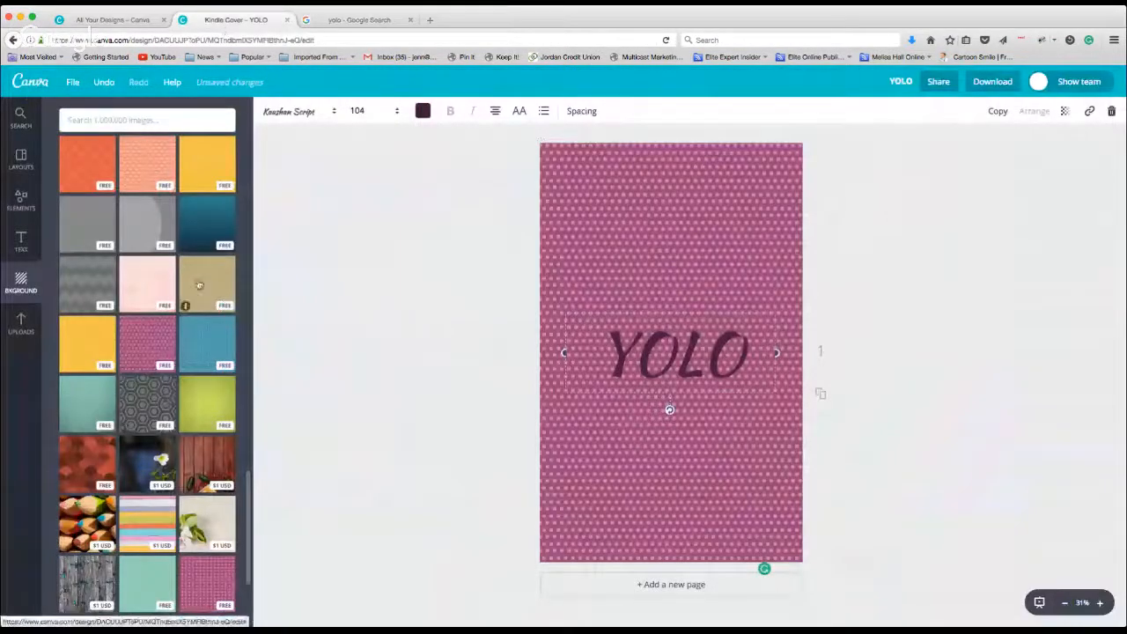
Search the image library for "yellow" and enlarge the yellow vintage car photo to fill the cover.
left_click(164, 121)
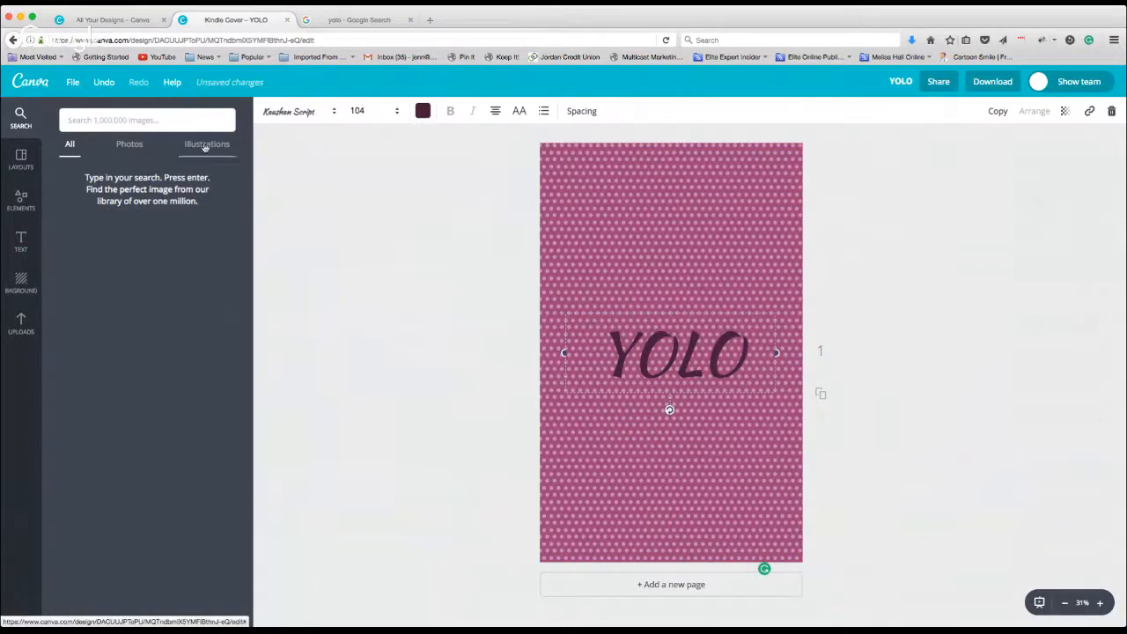
type("yellow")
key("Return")
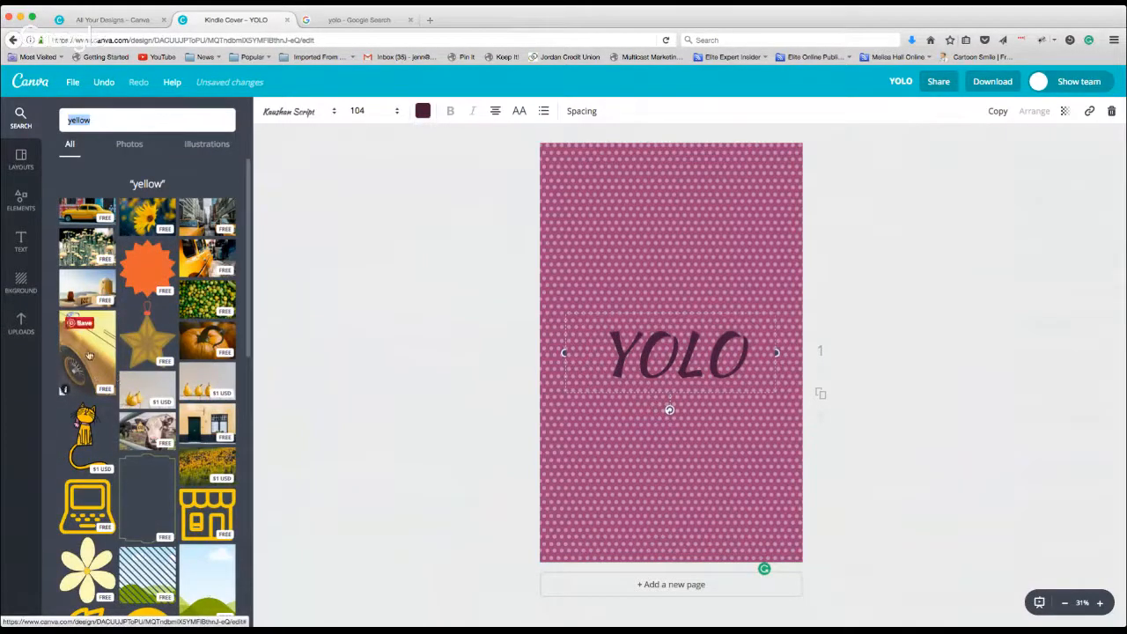
left_click_drag(88, 354, 571, 219)
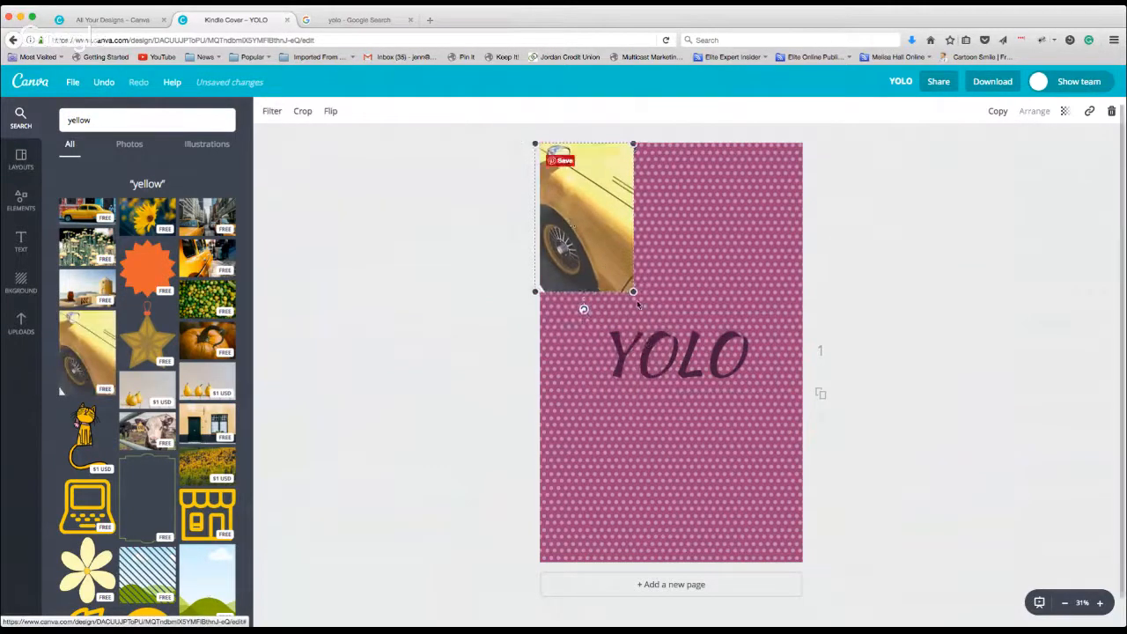
left_click_drag(634, 294, 817, 553)
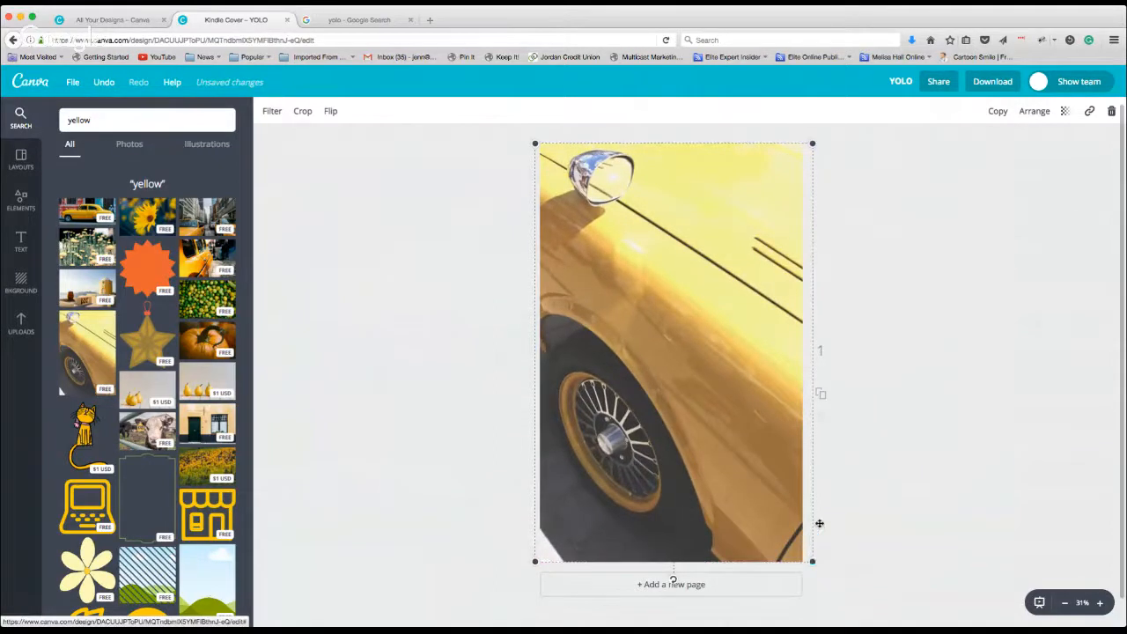
Send the car photo behind the YOLO title and recolour the title black.
left_click(1033, 111)
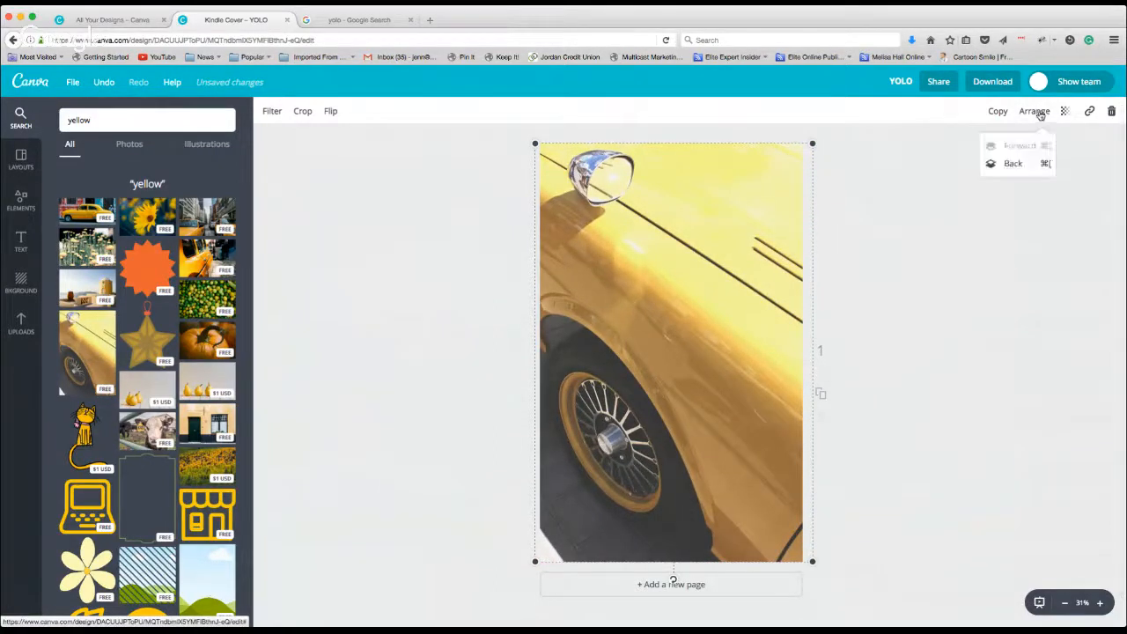
left_click(1022, 164)
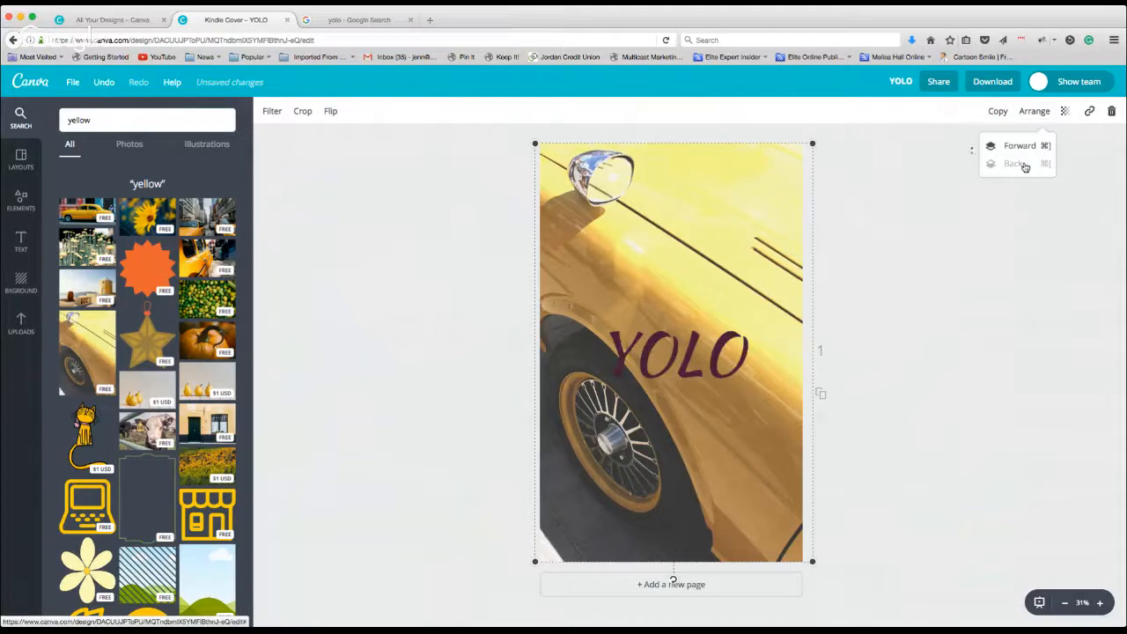
left_click(673, 358)
left_click(423, 111)
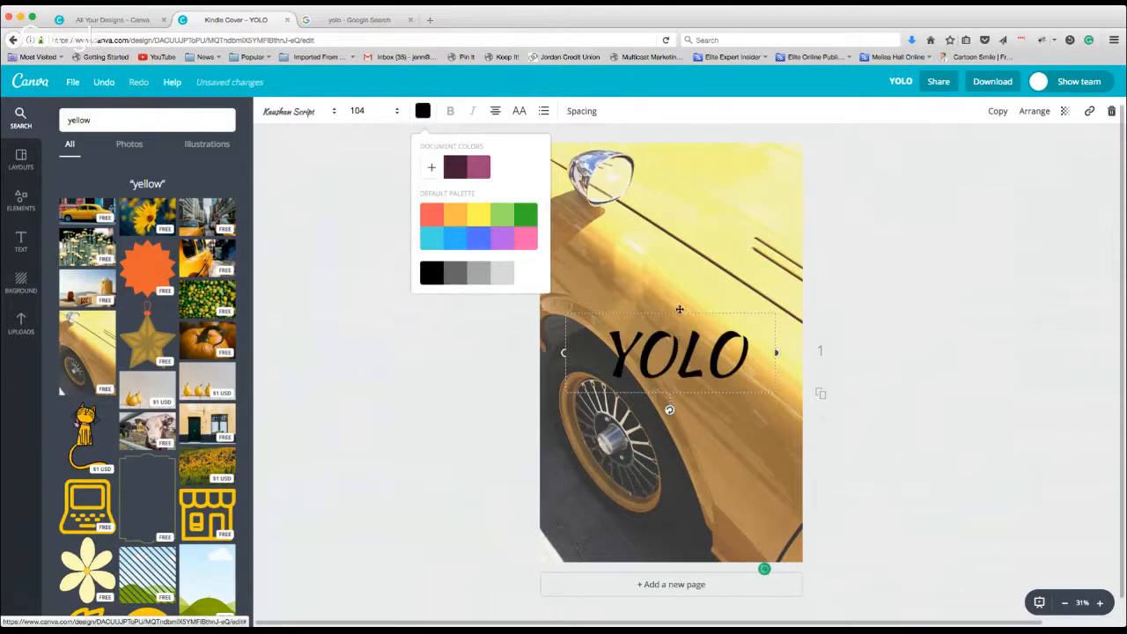
Move the YOLO title to the cover's upper right corner, beside the car's round headlight.
left_click_drag(680, 309, 667, 234)
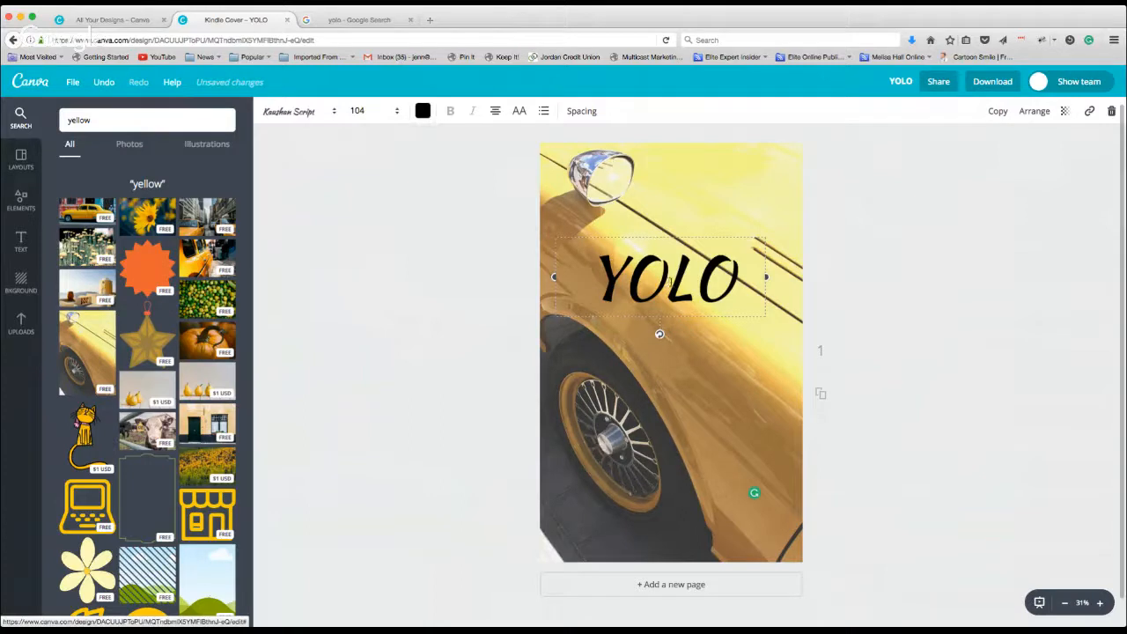
left_click_drag(672, 233, 712, 250)
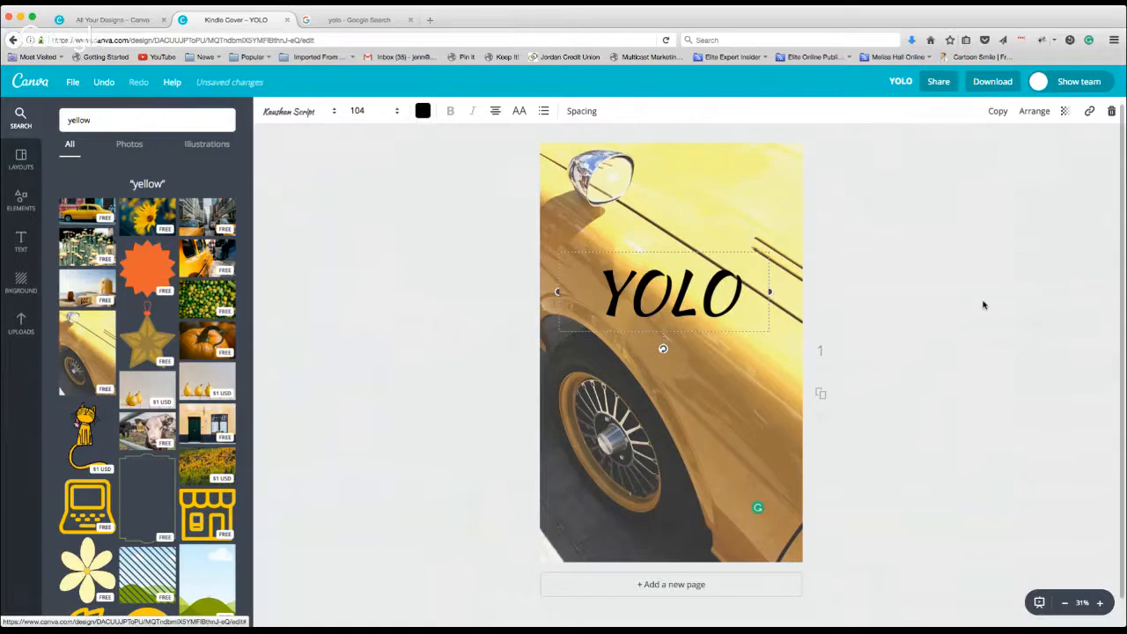
left_click_drag(697, 250, 740, 140)
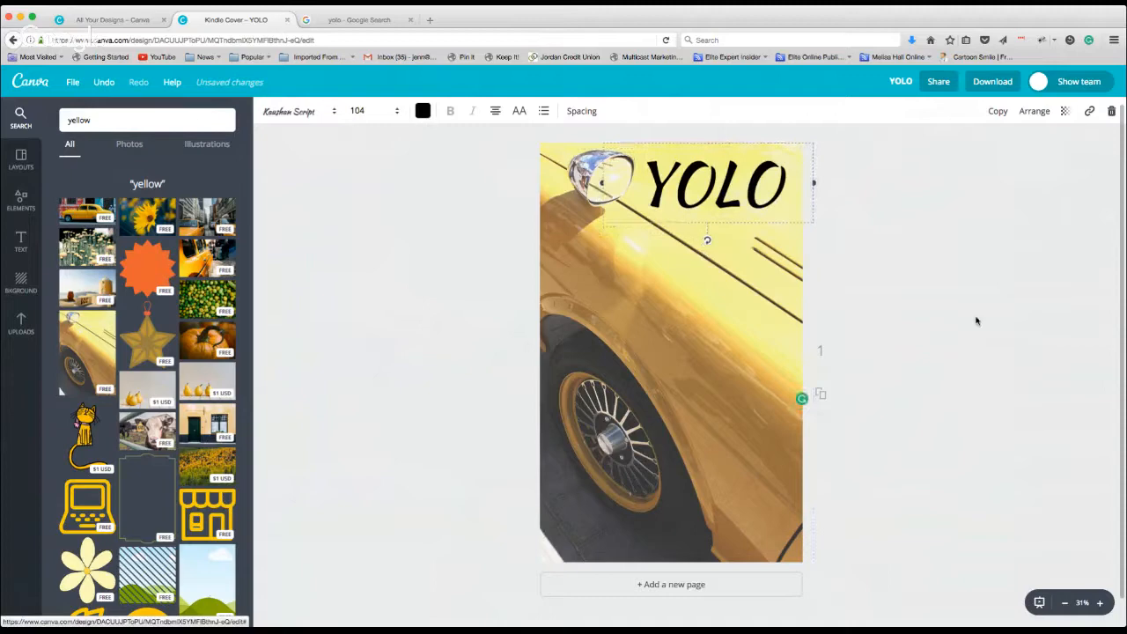
Browse the remaining "yellow" image results for another cover picture.
left_click(957, 368)
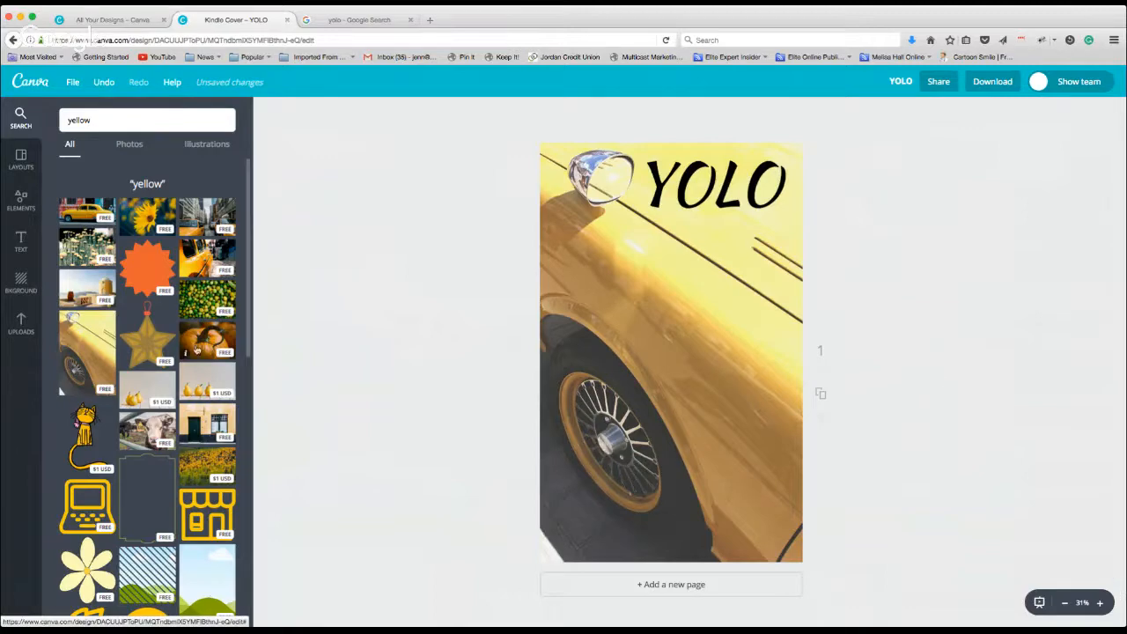
scroll(193, 350, "down", 3)
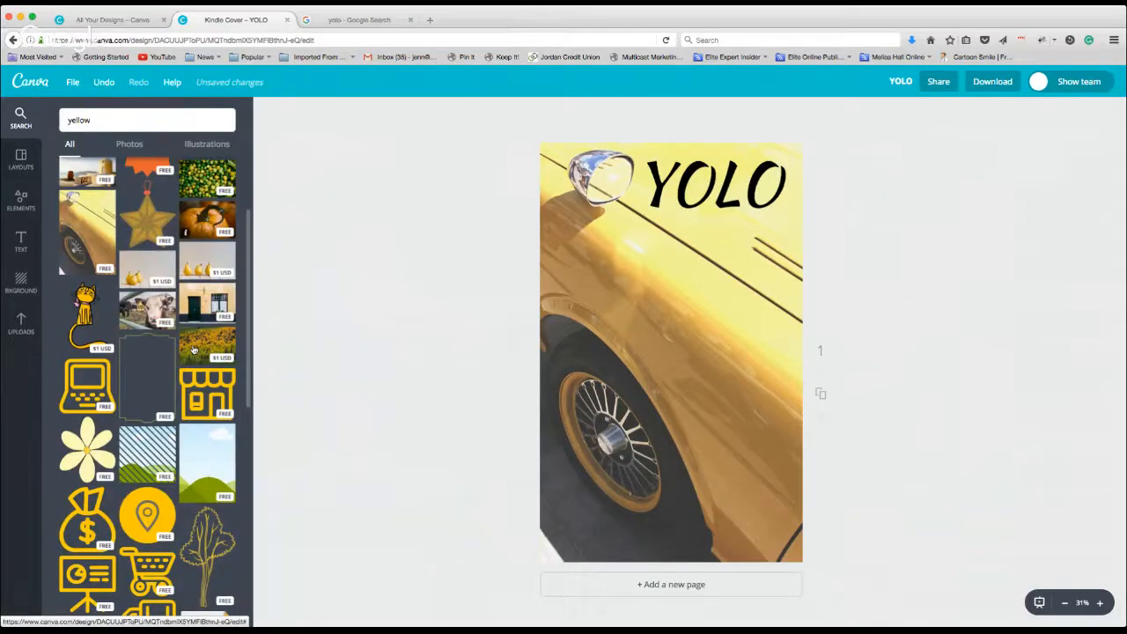
scroll(192, 350, "down", 10)
scroll(193, 349, "down", 20)
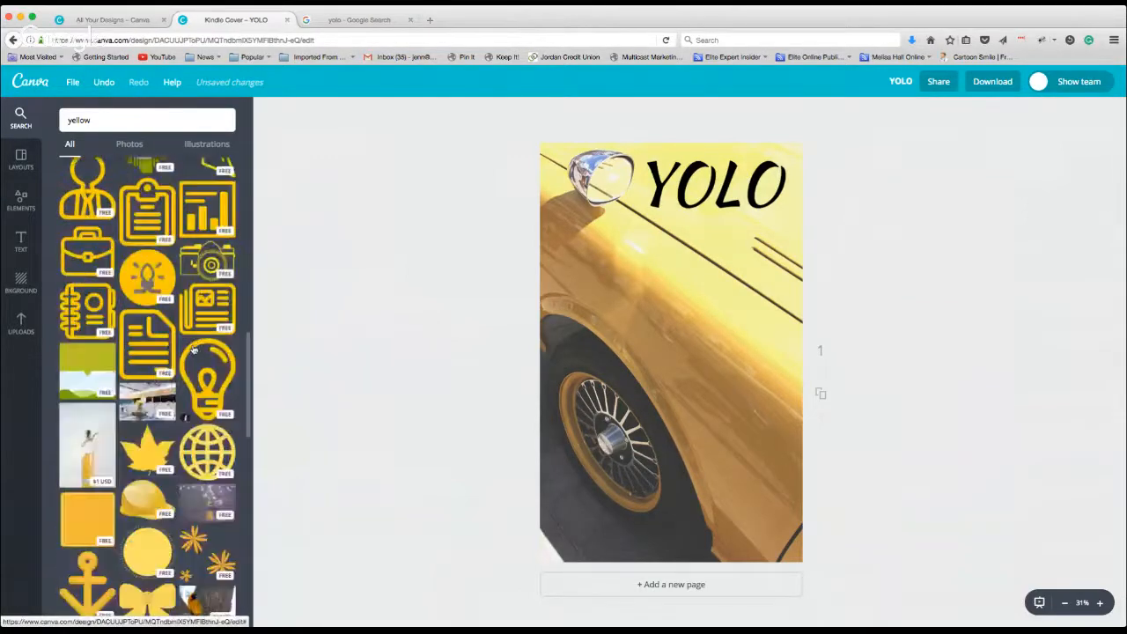
scroll(193, 349, "down", 15)
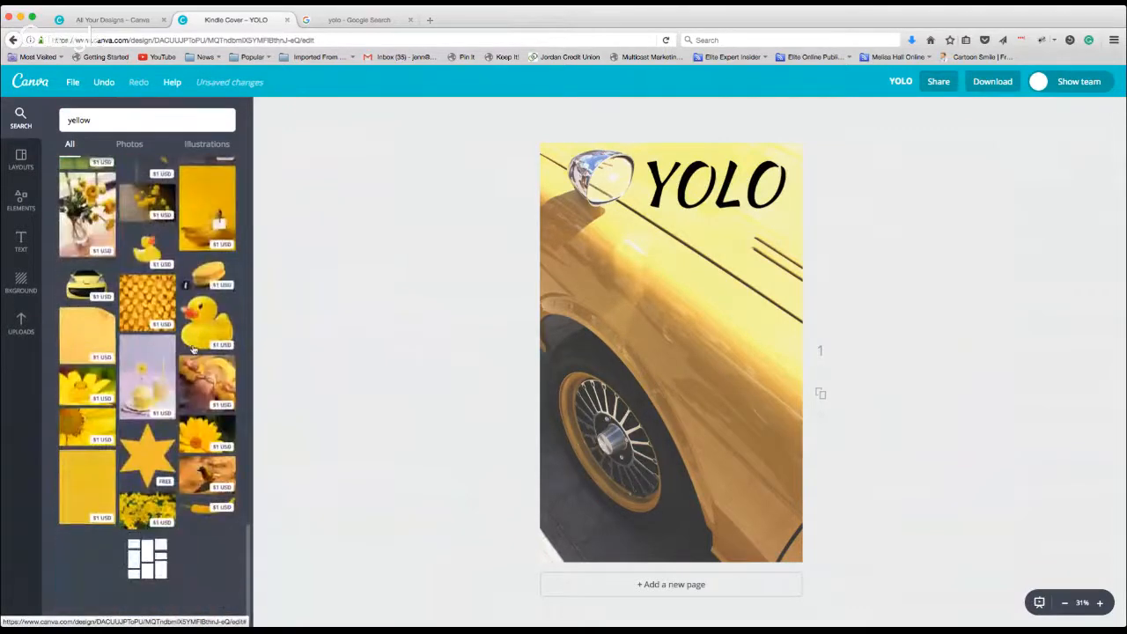
scroll(193, 350, "down", 4)
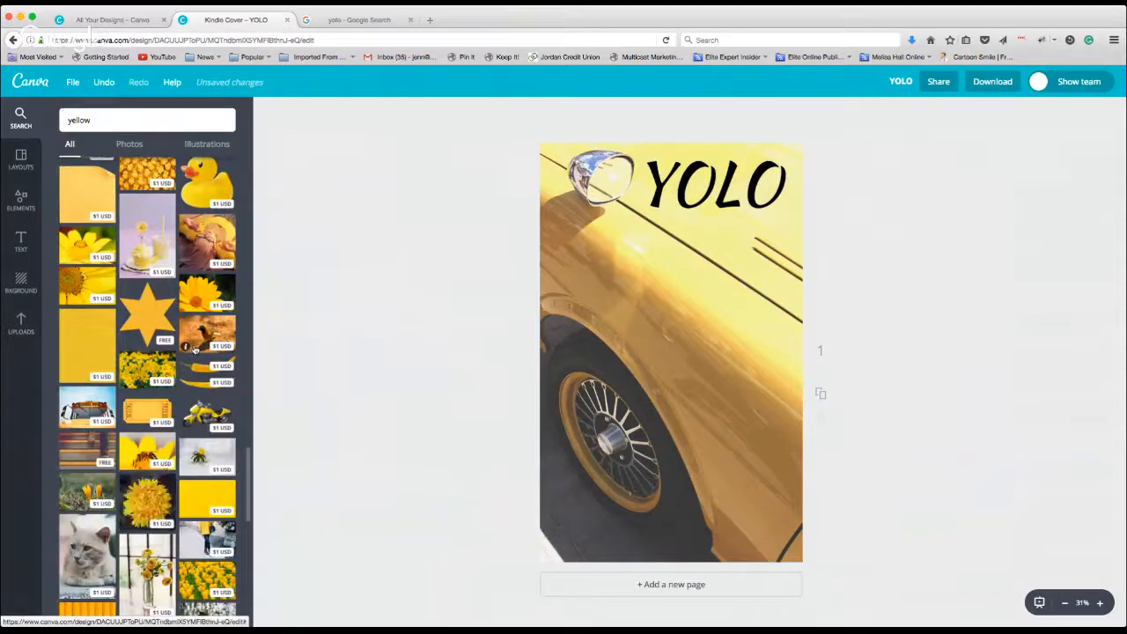
scroll(195, 350, "down", 6)
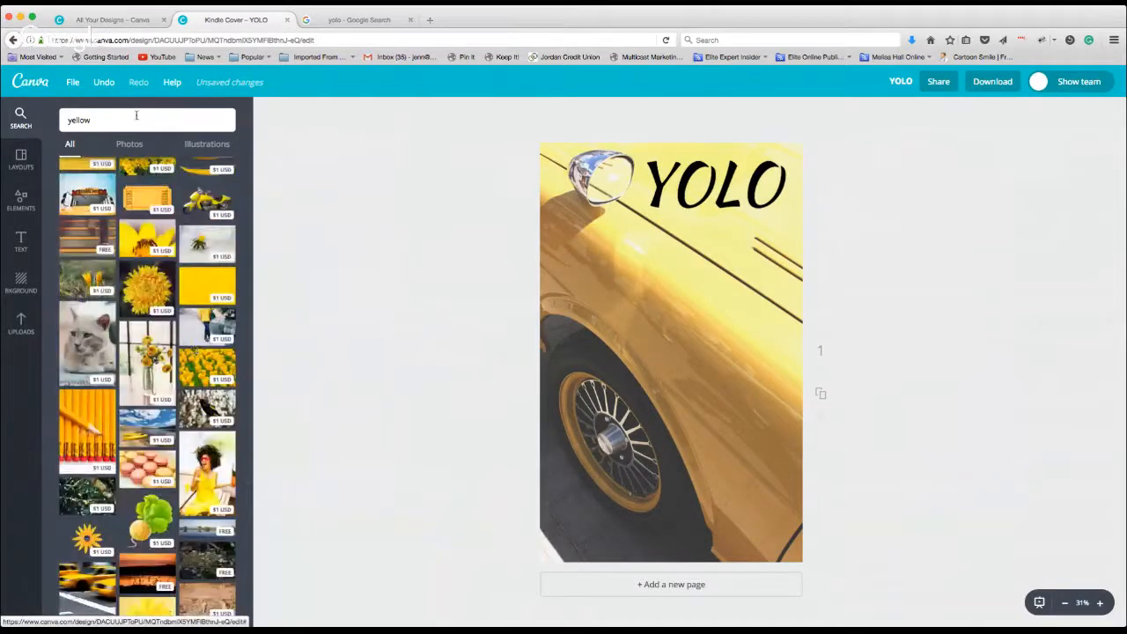
Search the image library for "beach" and add the photo of the surfboard standing in the sand.
double_click(134, 121)
type("beach")
key("Return")
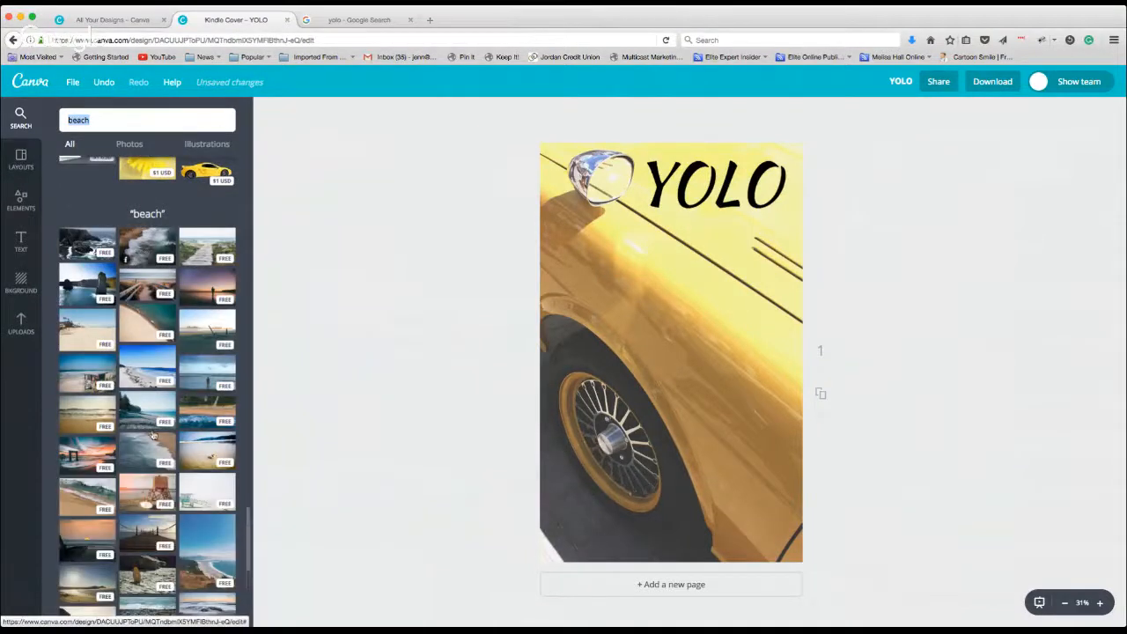
scroll(150, 431, "down", 4)
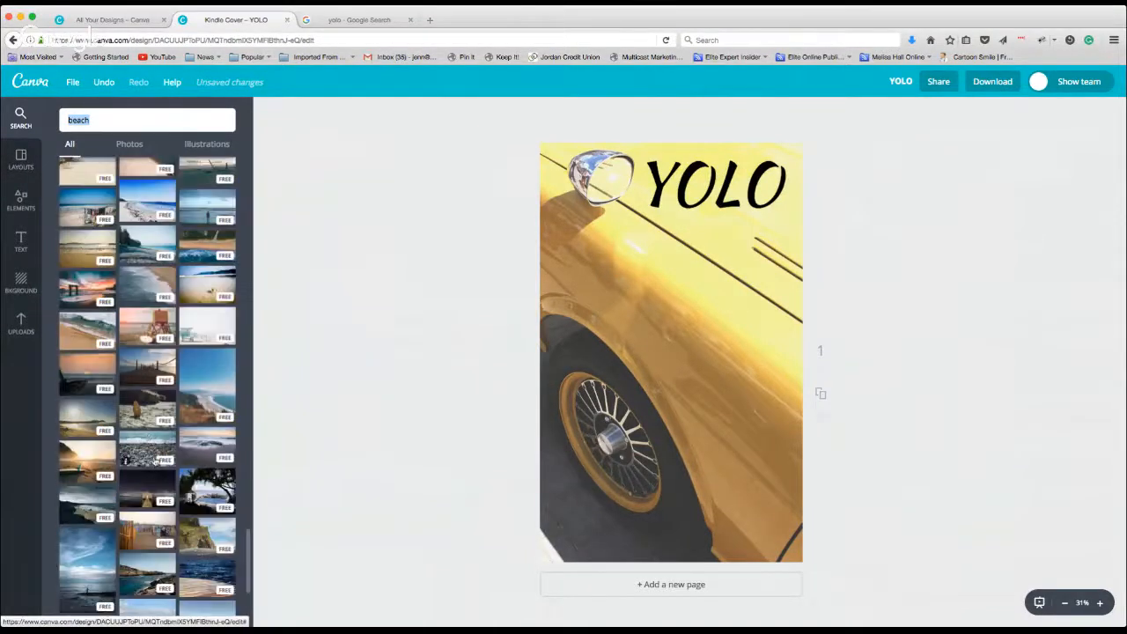
left_click(126, 421)
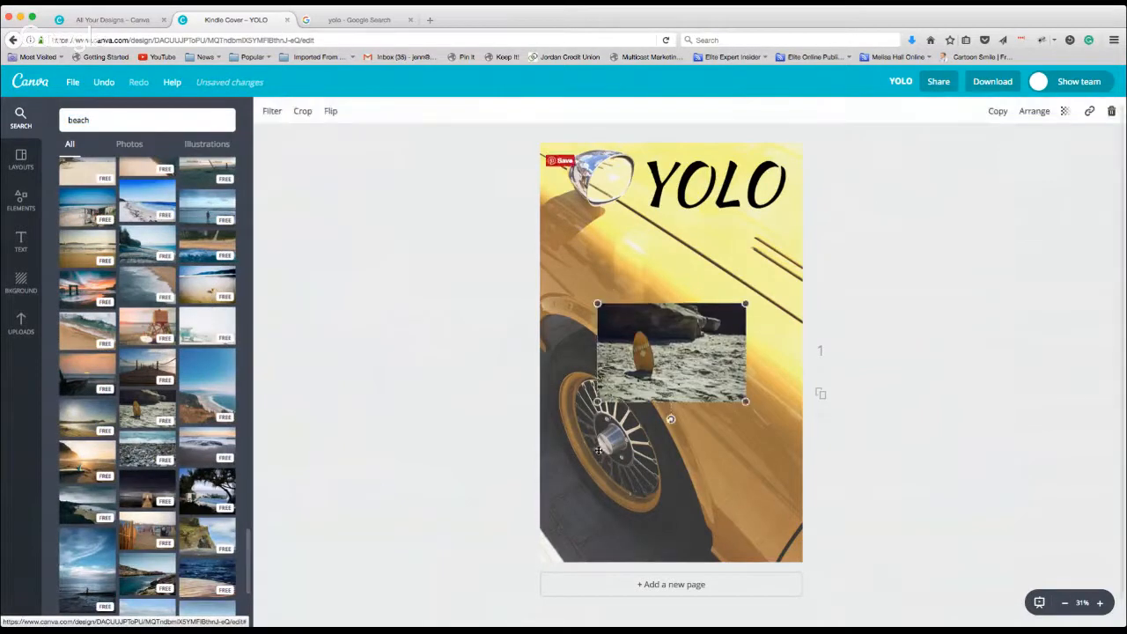
Fill the cover background with the lifeguard surfboard photo and shift it so the board stands on the cover's left side.
left_click_drag(634, 353, 571, 182)
left_click_drag(684, 231, 1125, 607)
left_click_drag(606, 215, 607, 233)
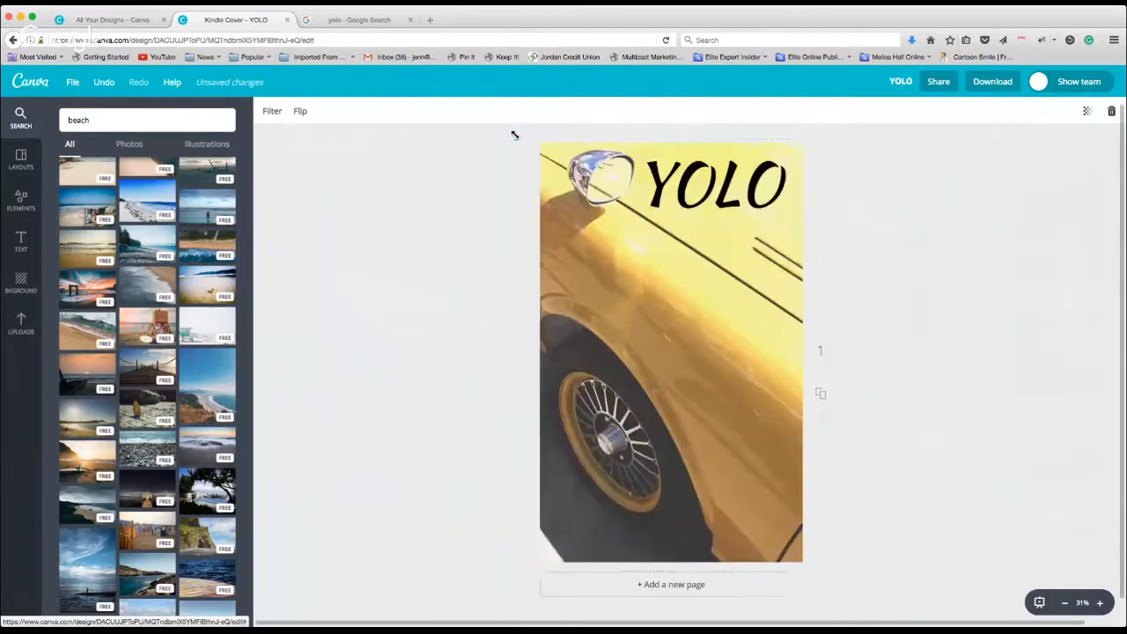
left_click(525, 148)
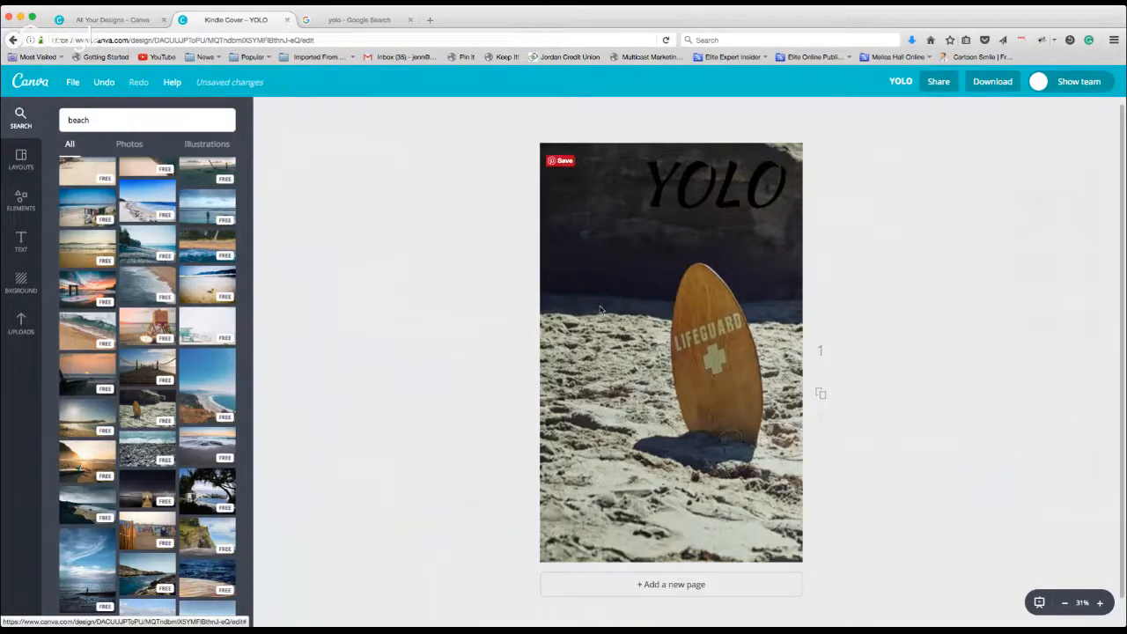
left_click(580, 293)
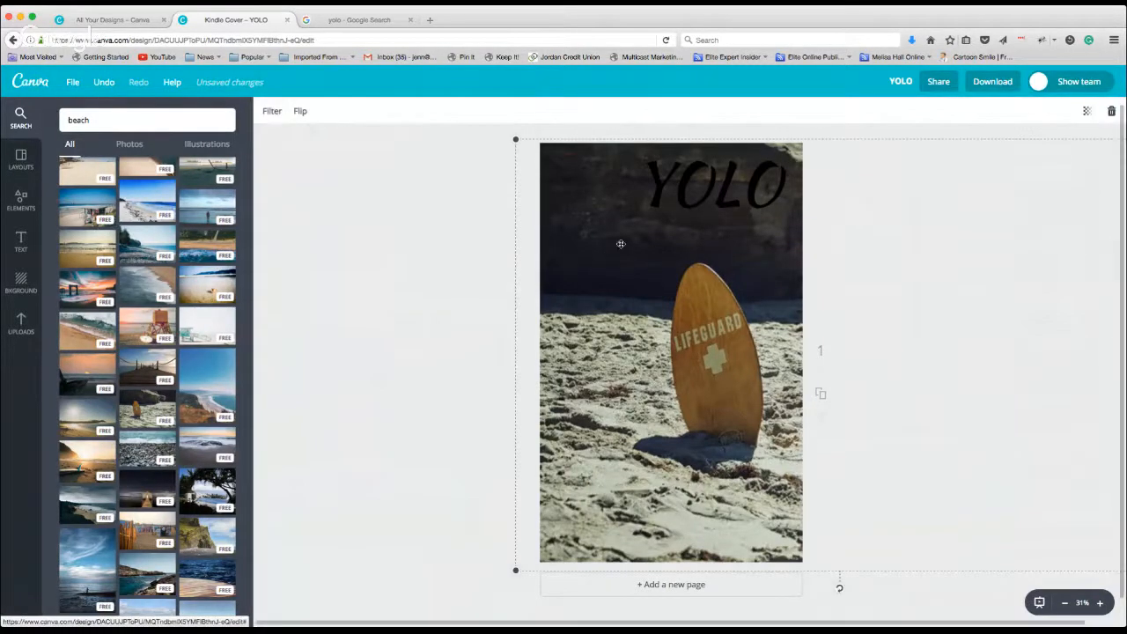
left_click_drag(626, 244, 525, 248)
Recolour the YOLO title white and centre it horizontally in the upper part of the cover.
left_click(730, 192)
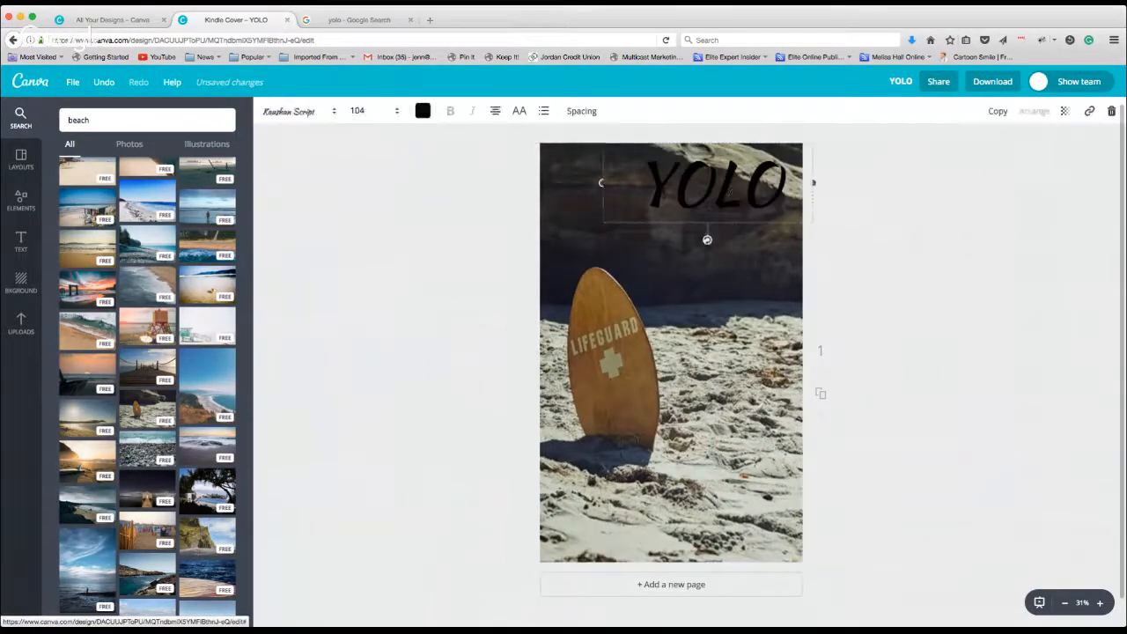
left_click(424, 111)
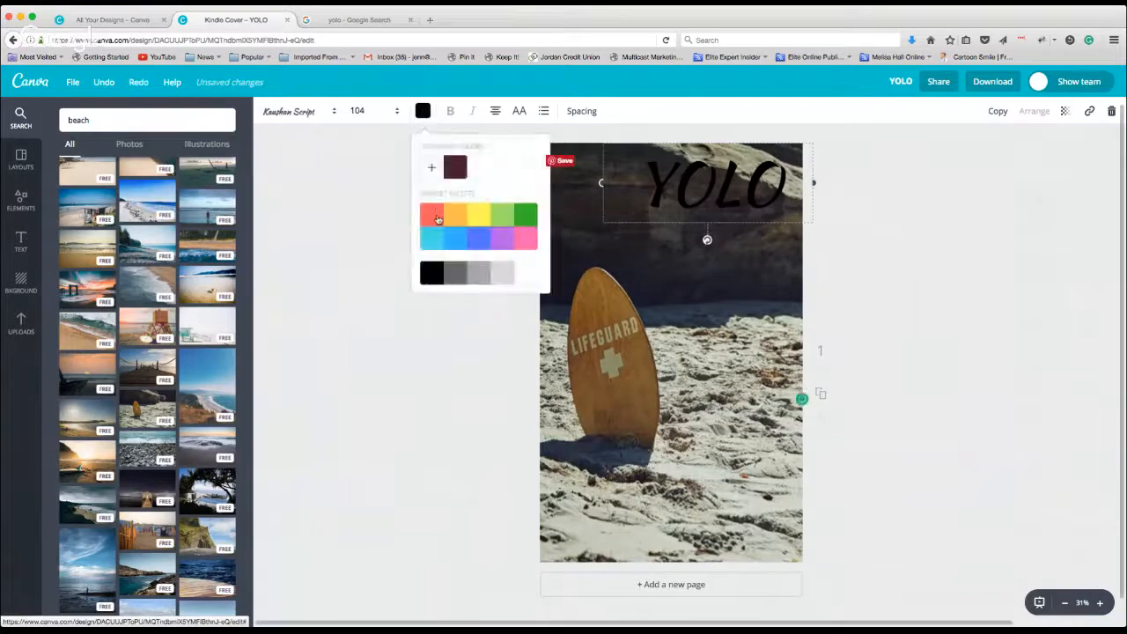
left_click(528, 275)
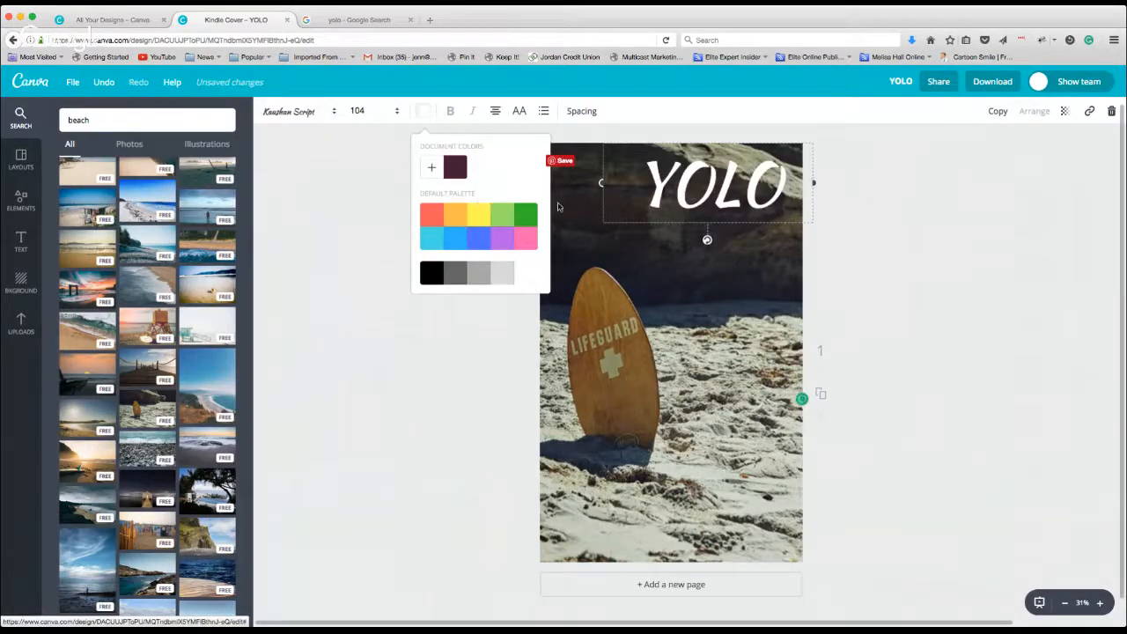
left_click_drag(622, 141, 601, 195)
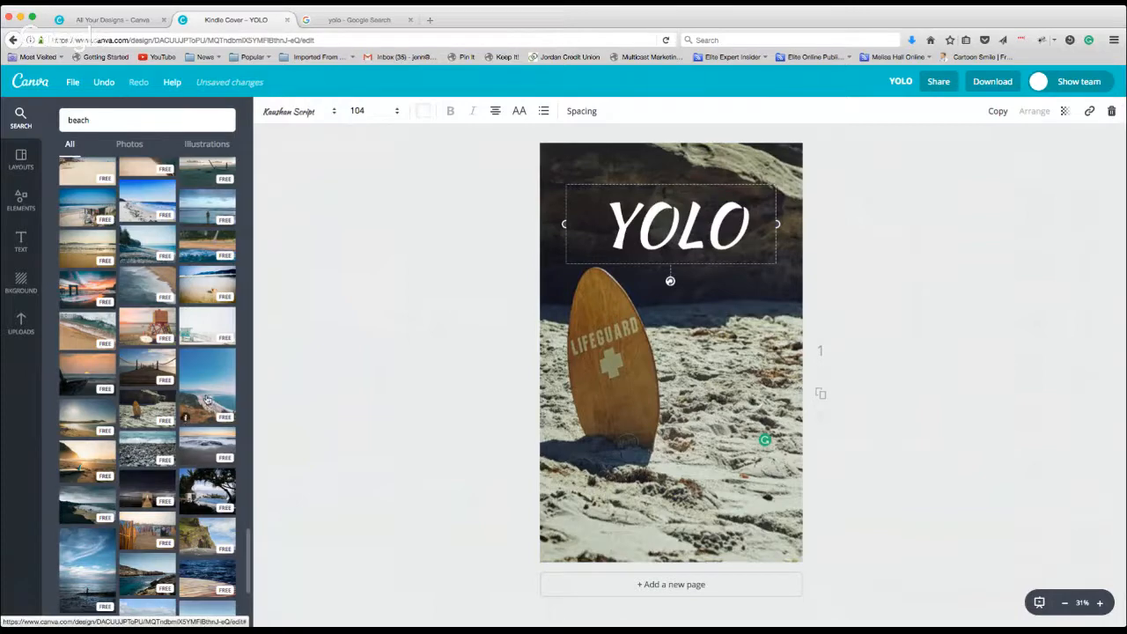
Replace the cover background with the blue sky and sea photo from the beach results, and move the YOLO title slightly lower.
scroll(176, 386, "down", 5)
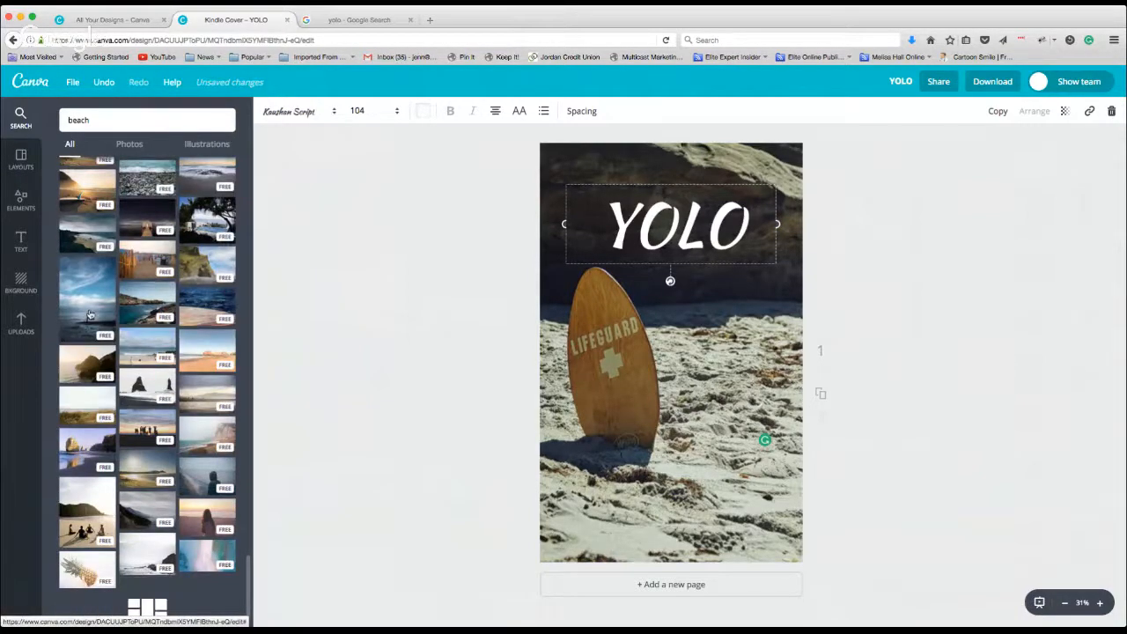
left_click_drag(88, 314, 591, 244)
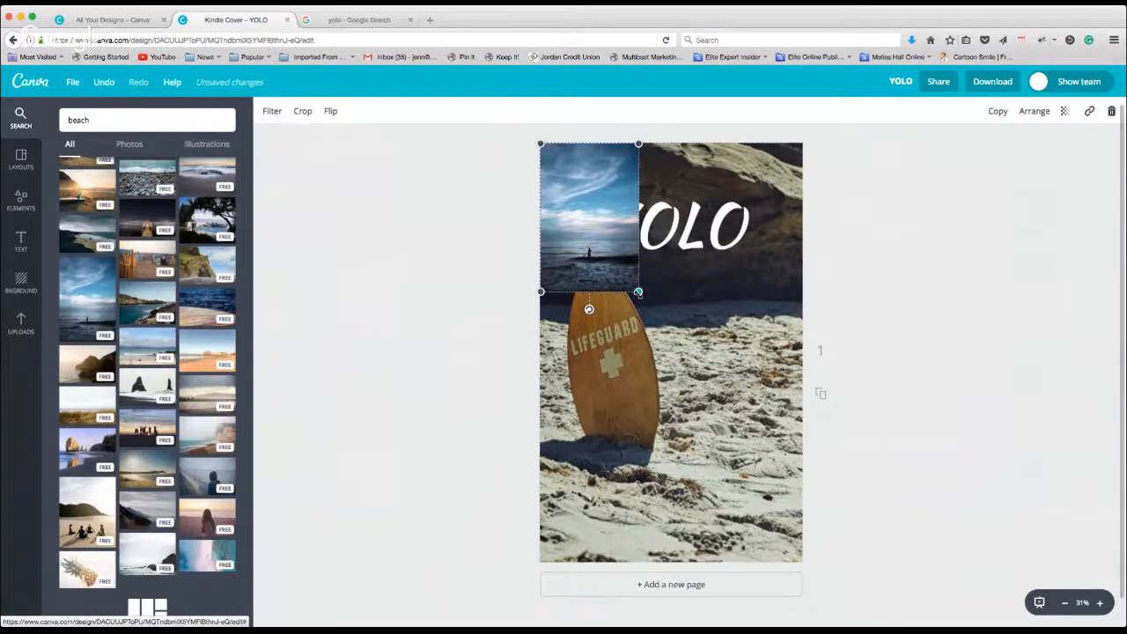
left_click_drag(639, 292, 834, 546)
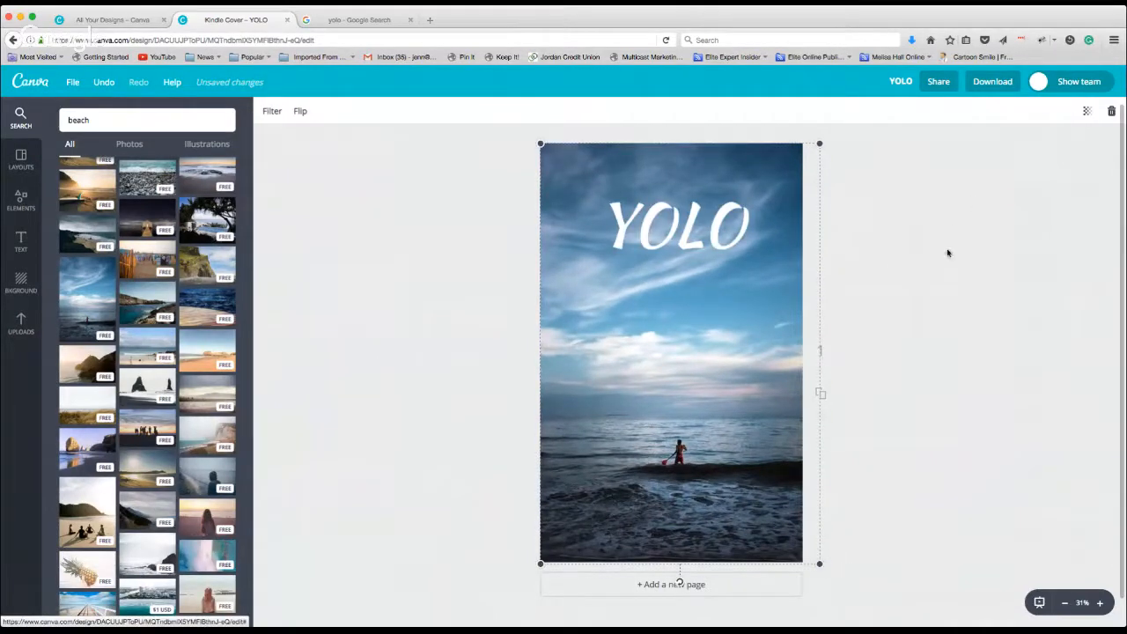
left_click_drag(711, 227, 714, 244)
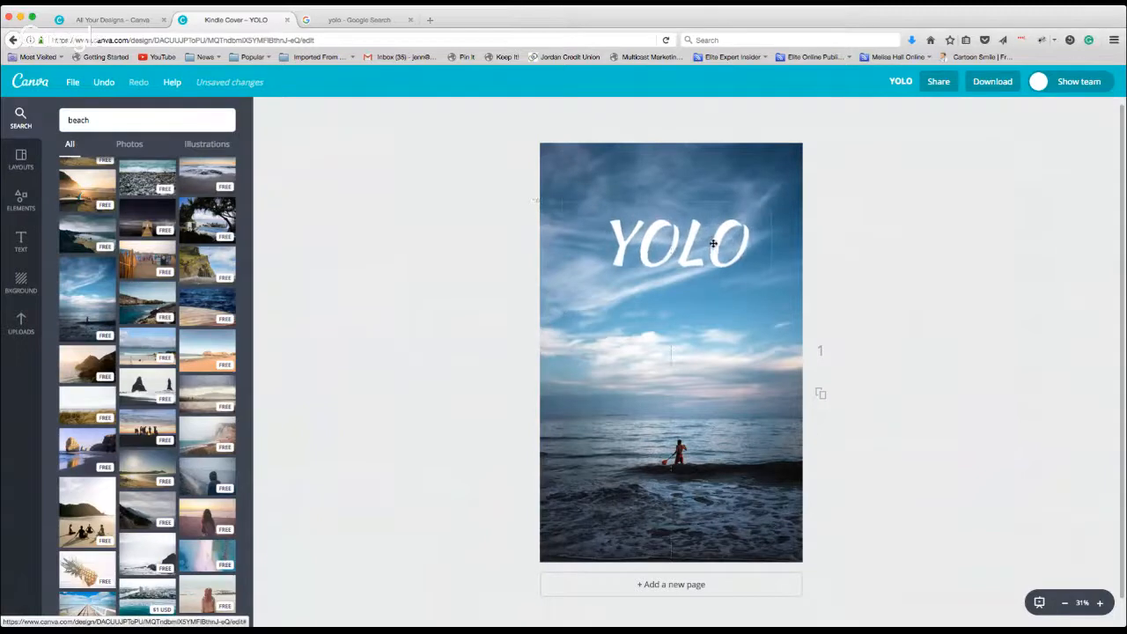
Try the Cali, Drama, Edge and Epic filters on the sky and sea background photo.
left_click(702, 154)
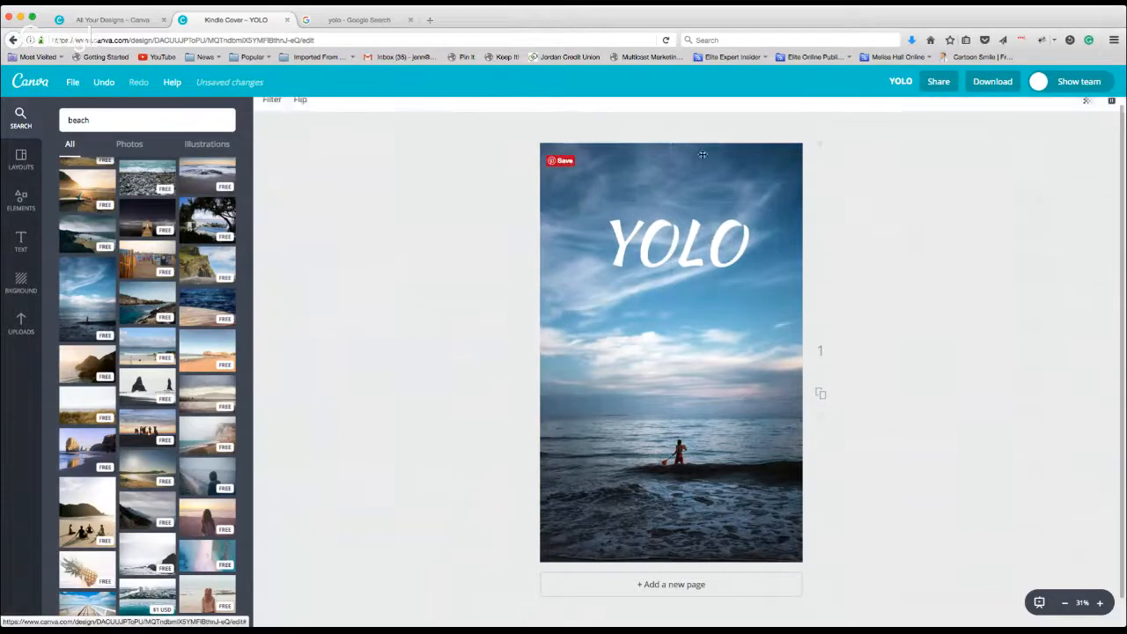
left_click(271, 112)
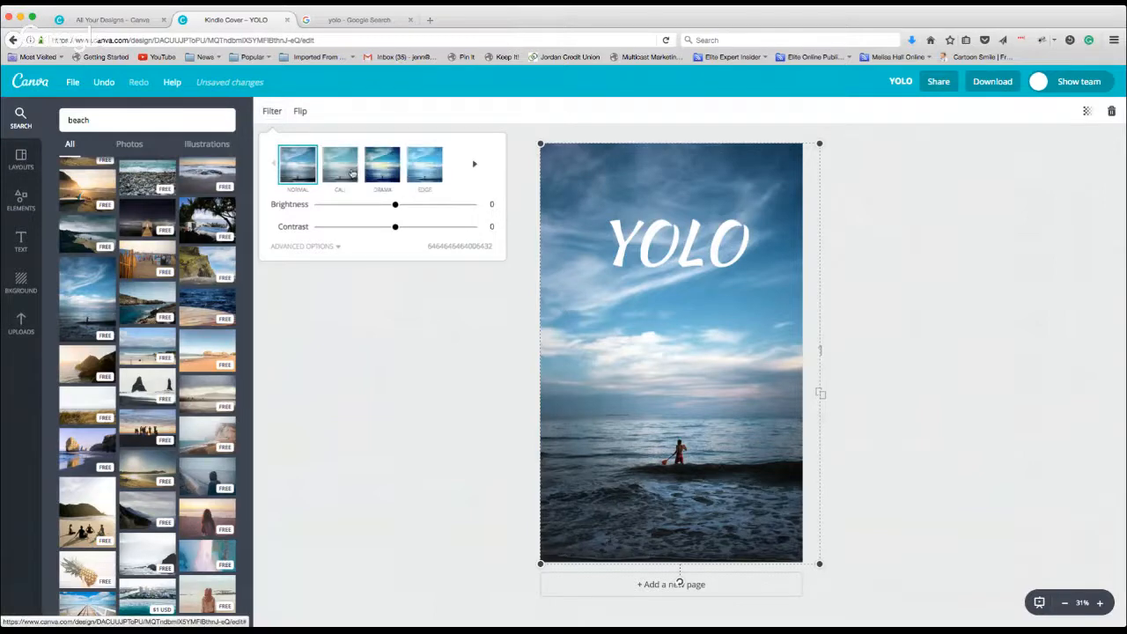
left_click(349, 171)
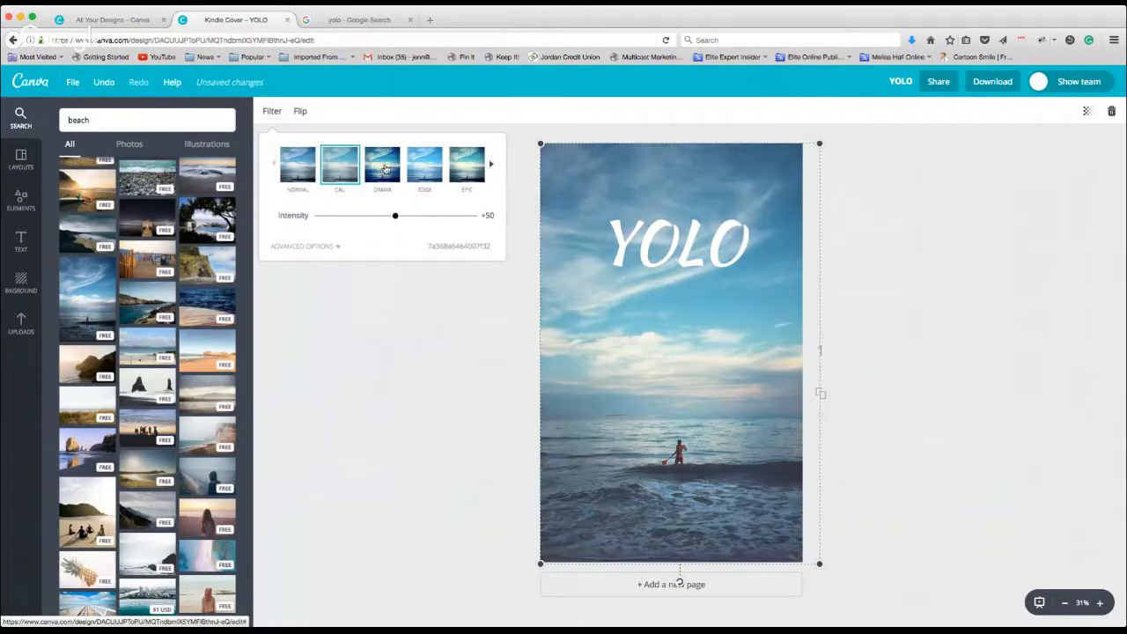
left_click(385, 169)
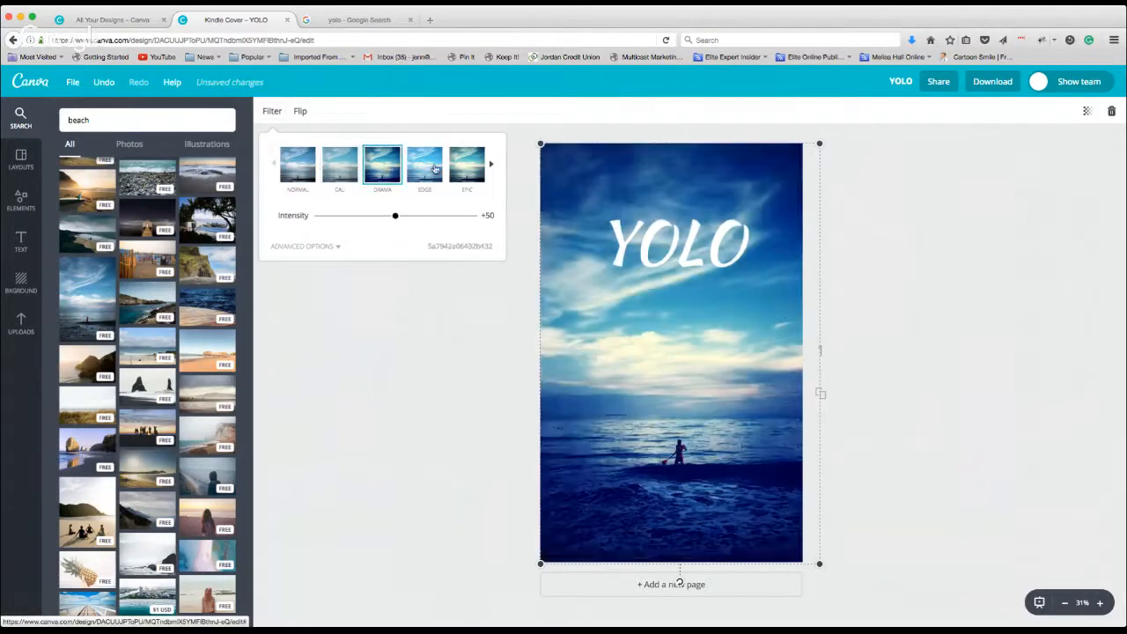
left_click(431, 168)
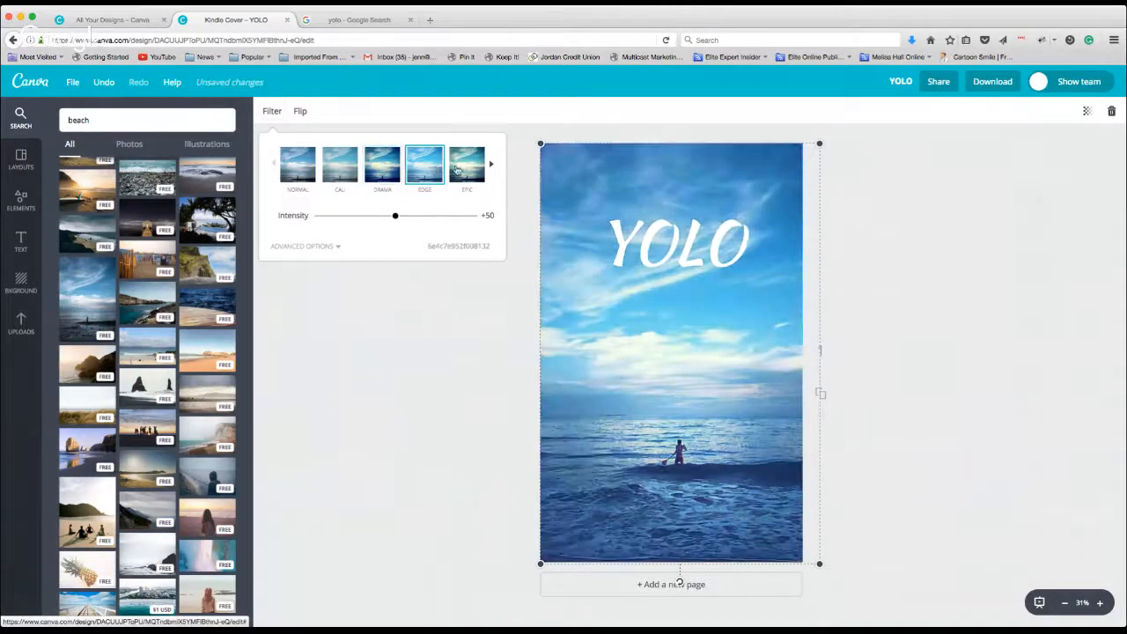
left_click(467, 170)
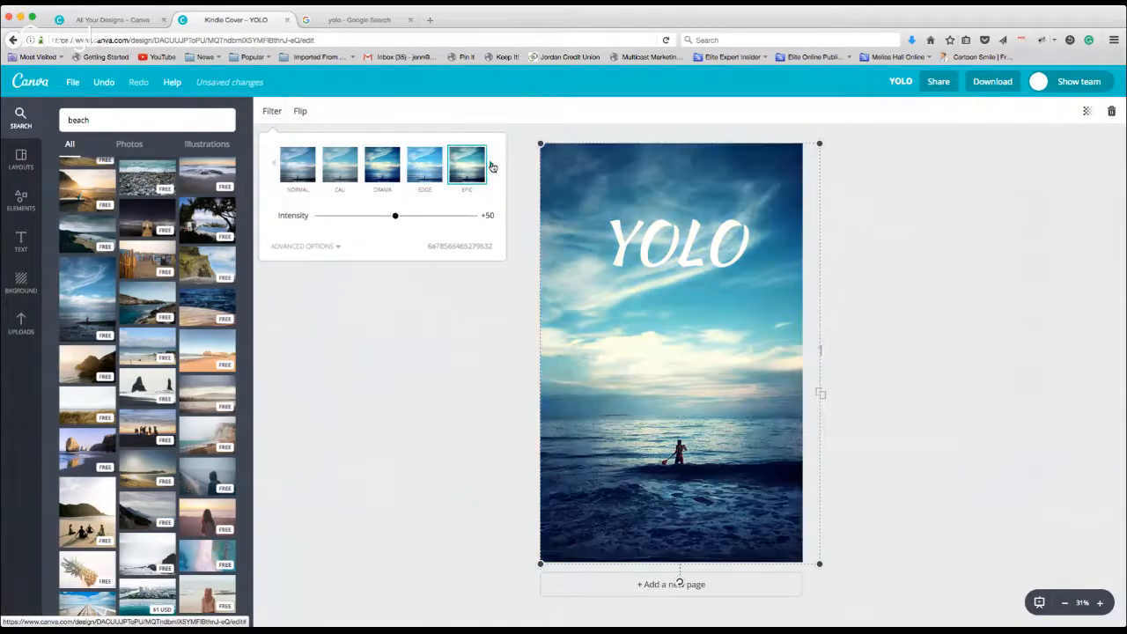
Try the Whimsical, The Blues, Summer and Festive filters on the background photo.
left_click(491, 165)
left_click(493, 167)
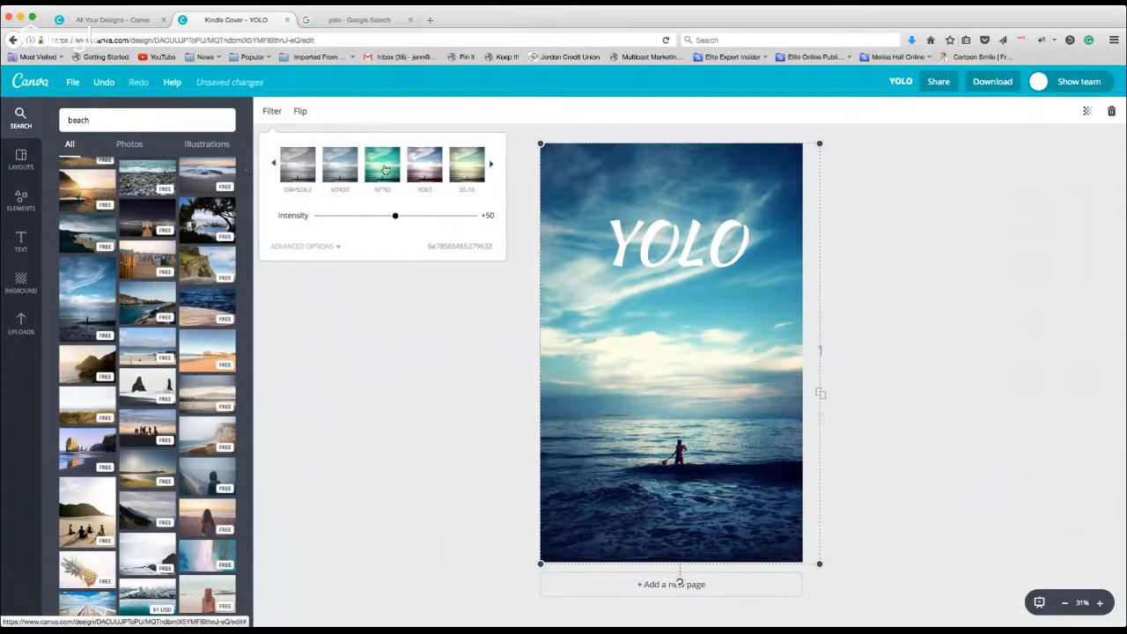
left_click(491, 166)
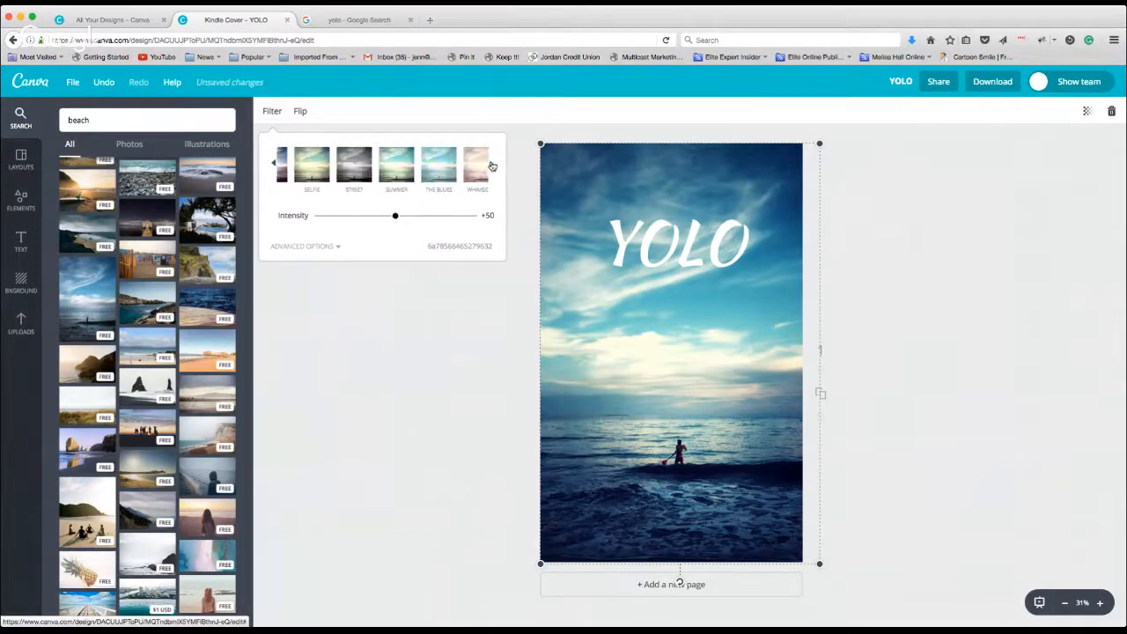
left_click(382, 164)
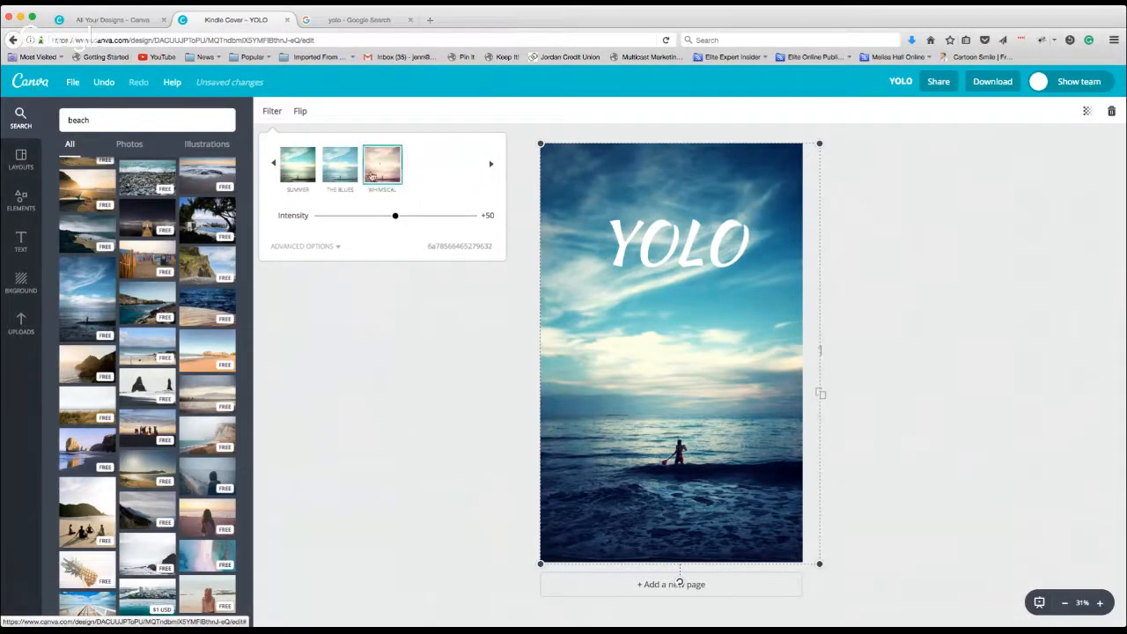
left_click(340, 166)
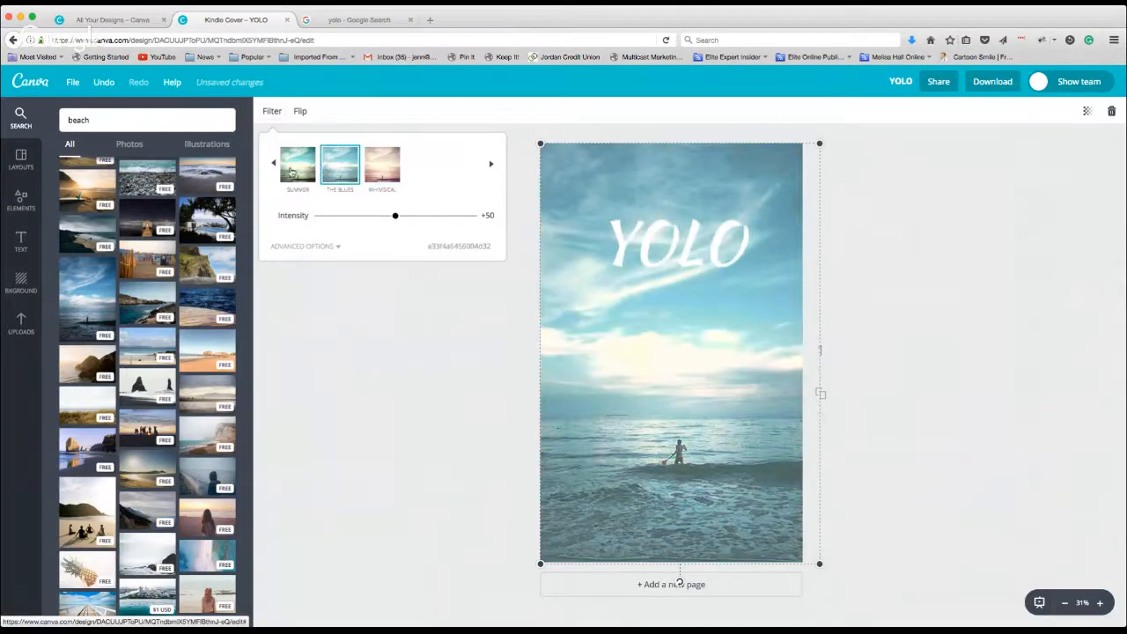
left_click(289, 169)
left_click(273, 166)
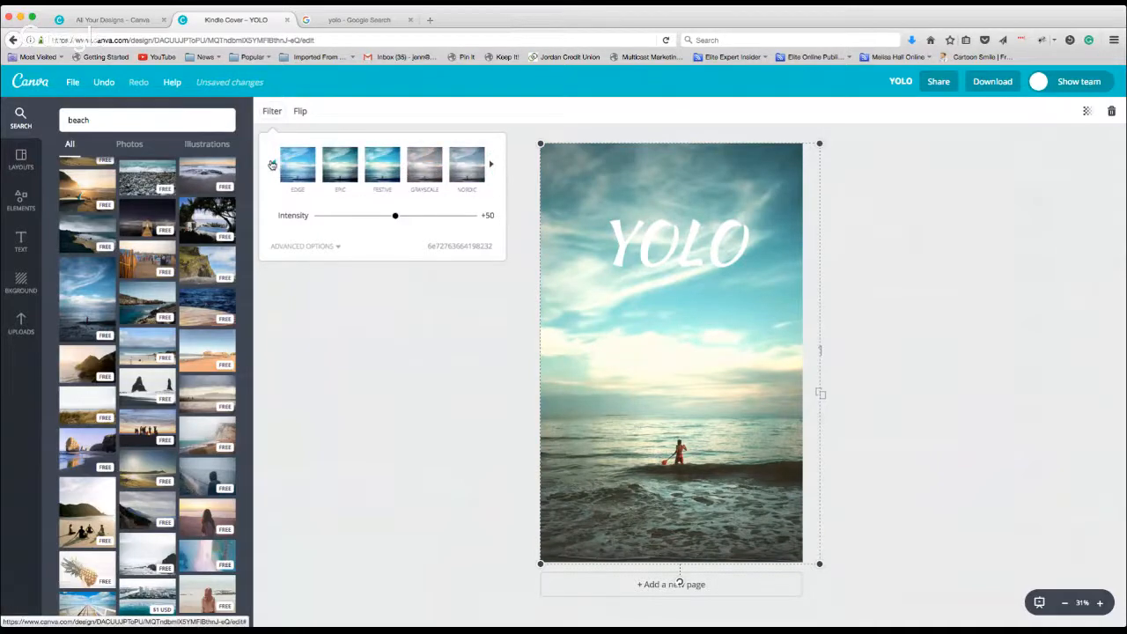
left_click(387, 167)
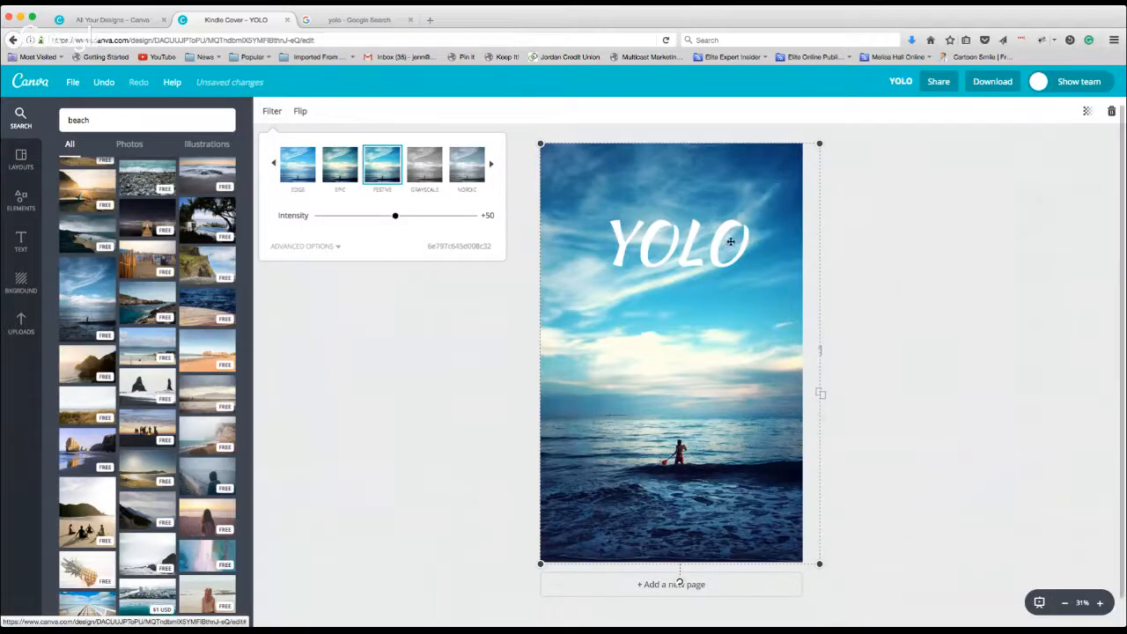
Move the YOLO title slightly higher on the cover and apply the Drama filter to the background photo.
left_click_drag(728, 260, 716, 223)
left_click(564, 176)
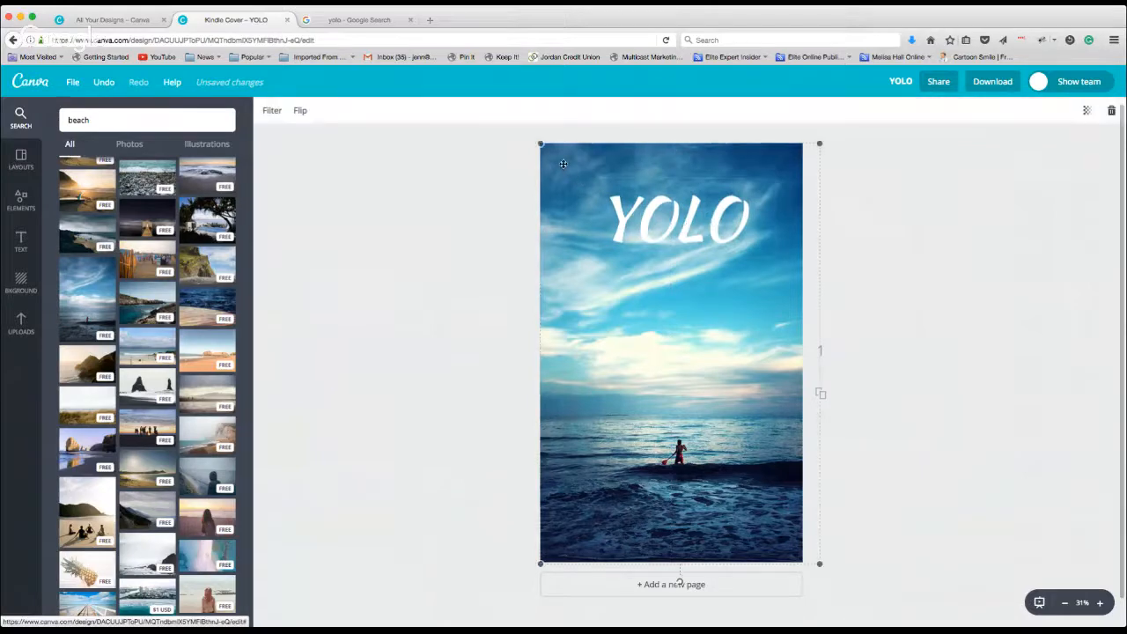
left_click(270, 111)
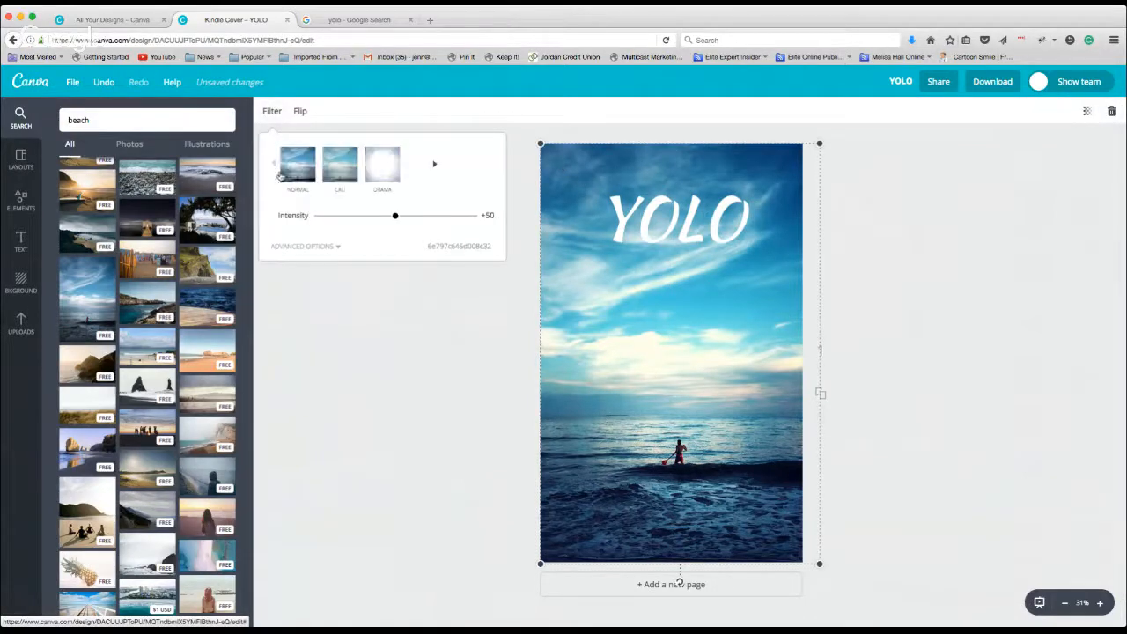
left_click(379, 170)
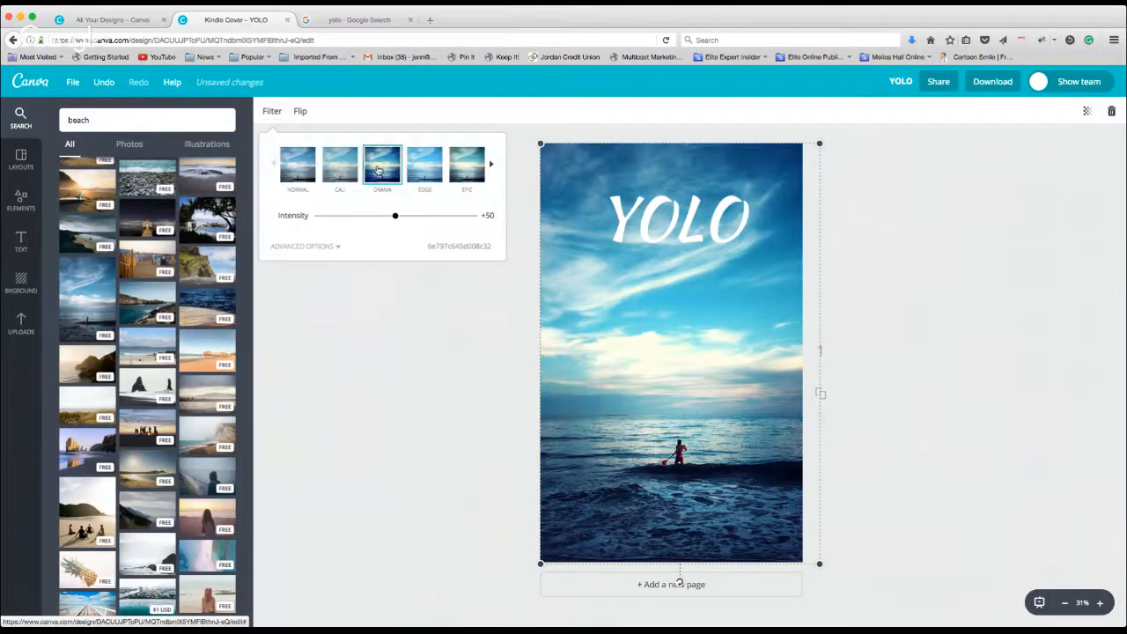
left_click(1013, 241)
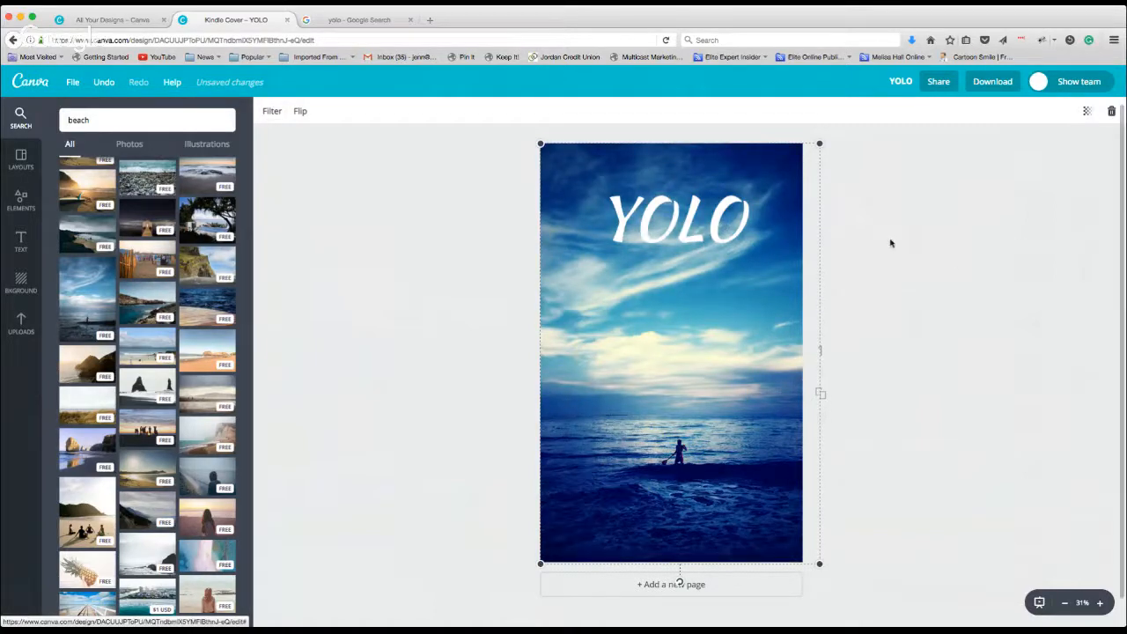
left_click(929, 269)
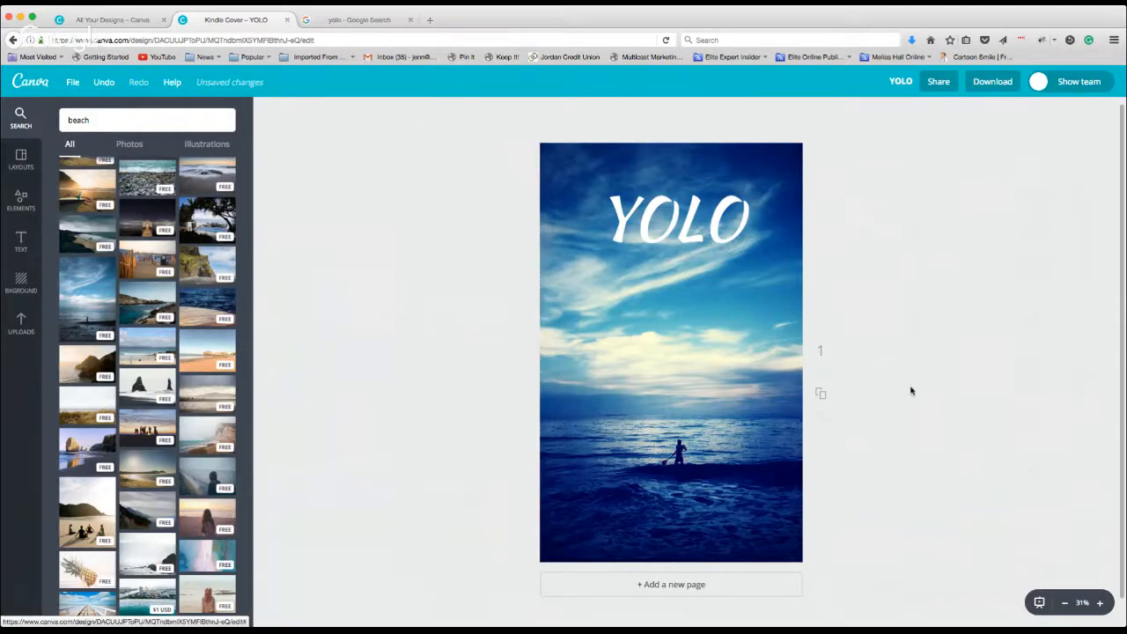
Duplicate the finished YOLO cover as a second page and look over both copies.
scroll(912, 389, "down", 1)
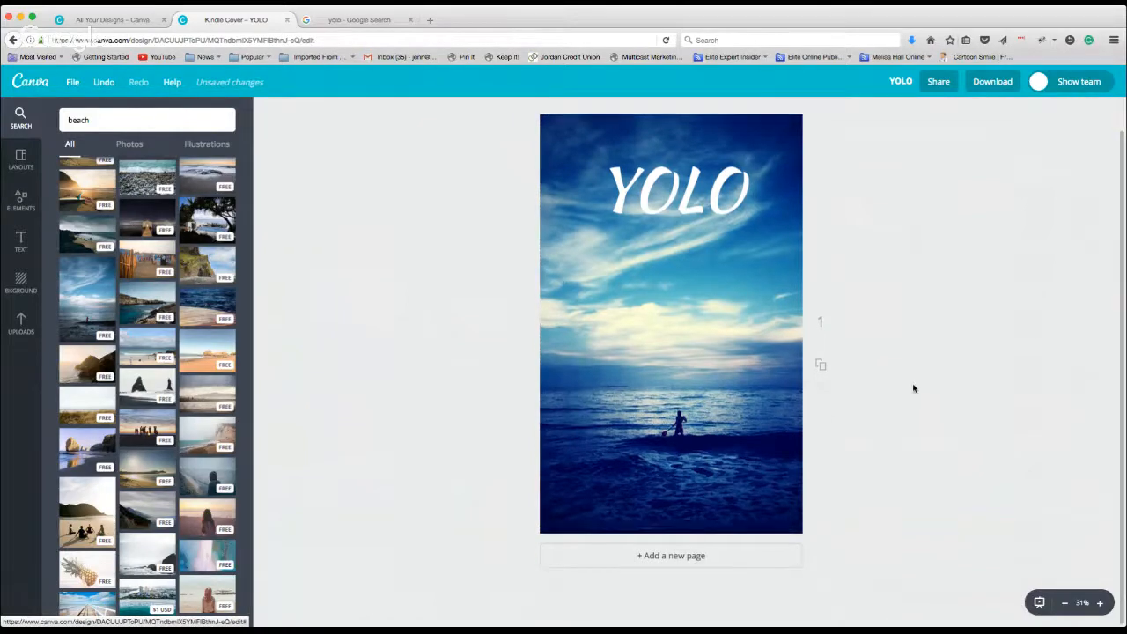
left_click(820, 367)
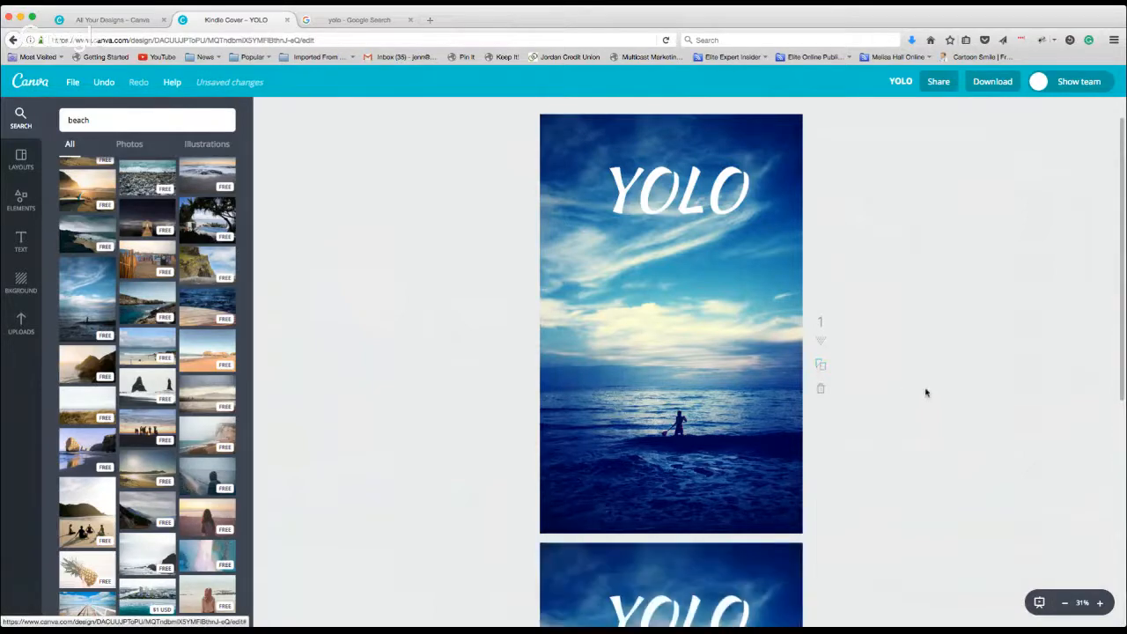
scroll(926, 391, "down", 4)
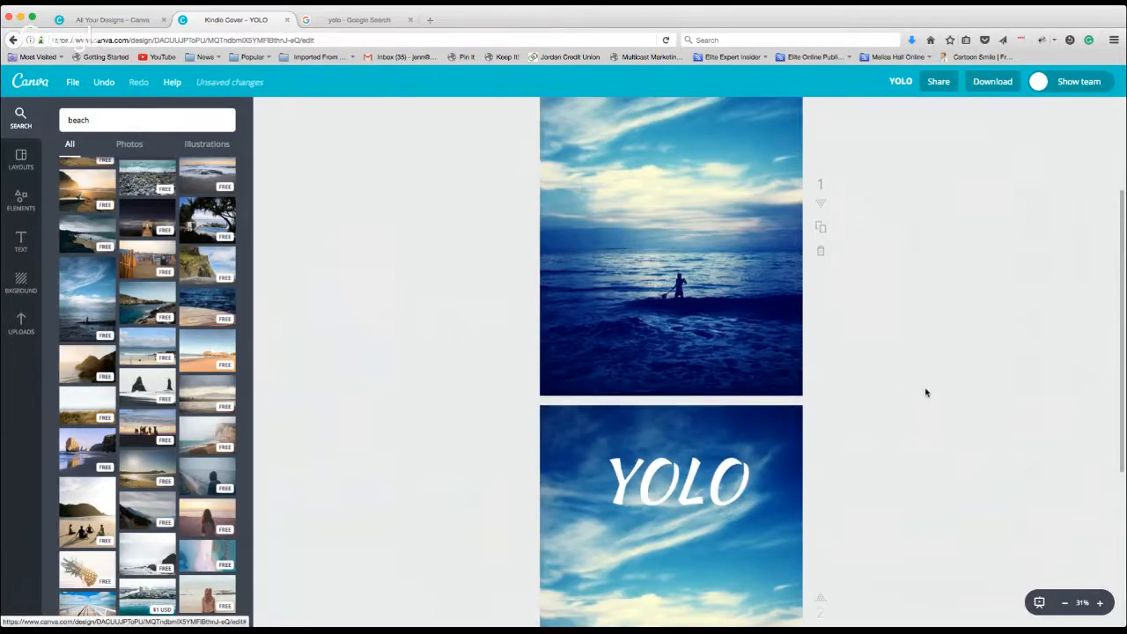
scroll(925, 393, "down", 3)
scroll(925, 393, "up", 5)
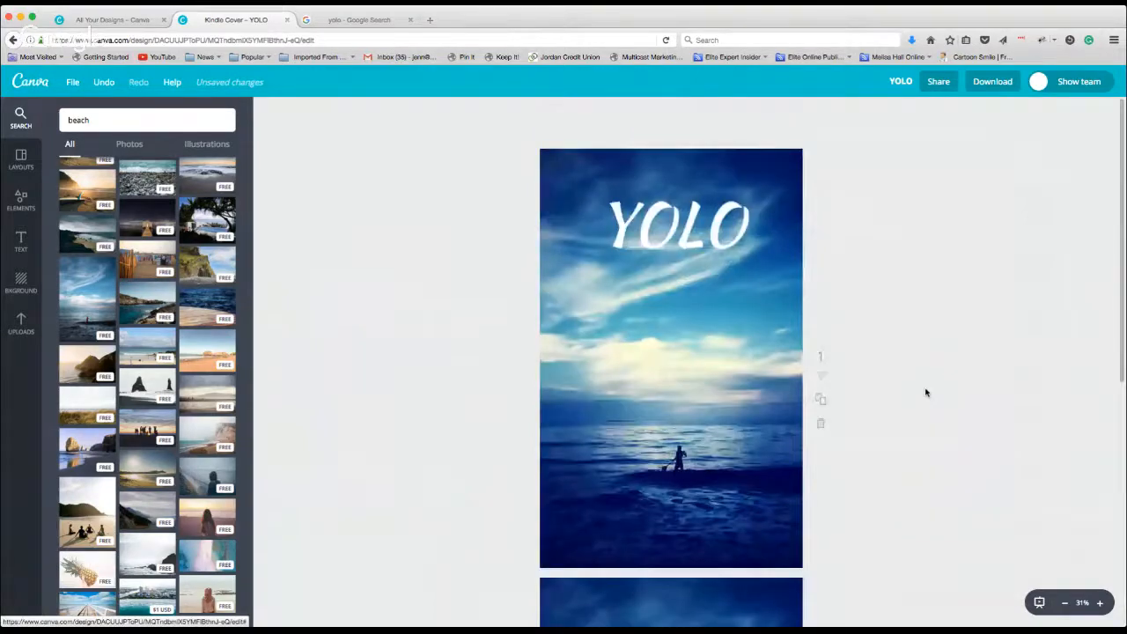
Replace the YOLO title on the second page with the text "Elite Online Publishing".
scroll(926, 393, "down", 4)
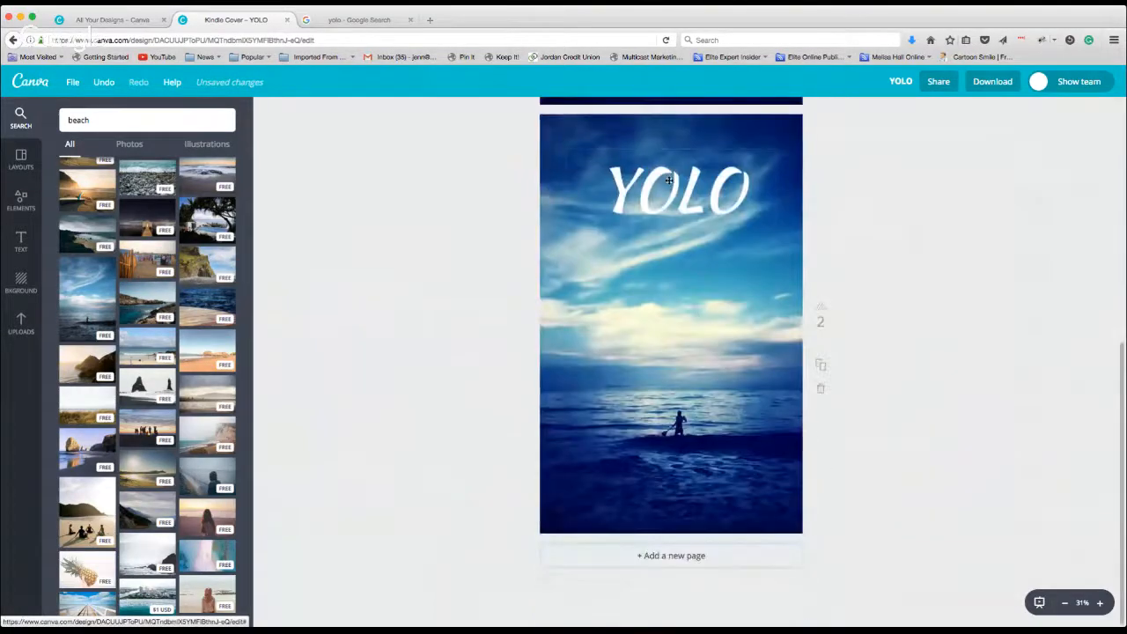
left_click(670, 180)
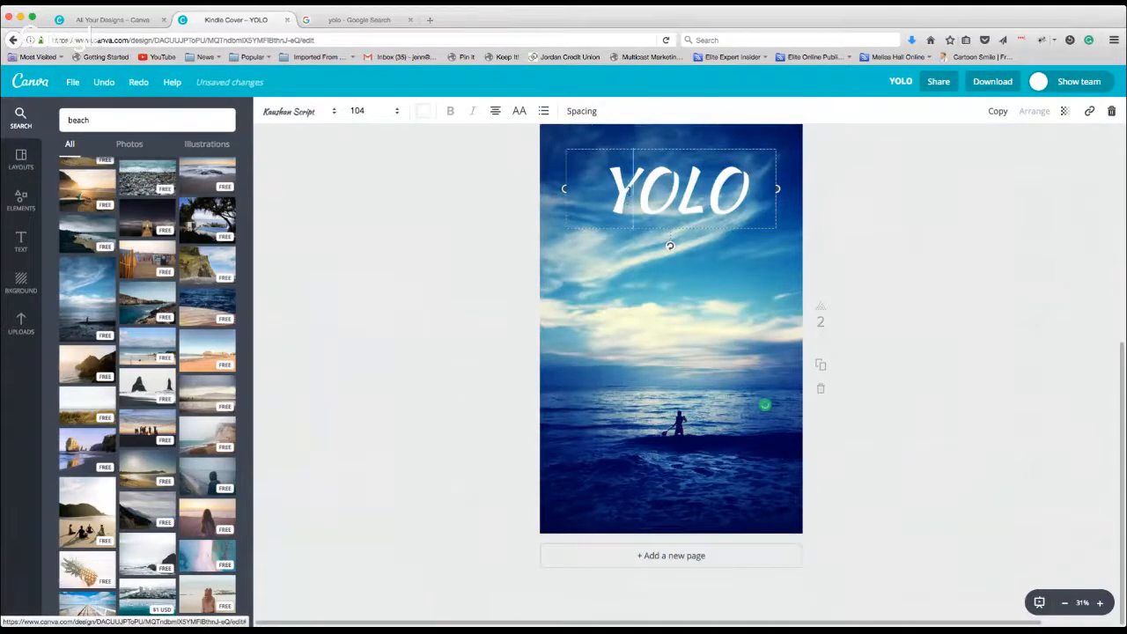
double_click(629, 191)
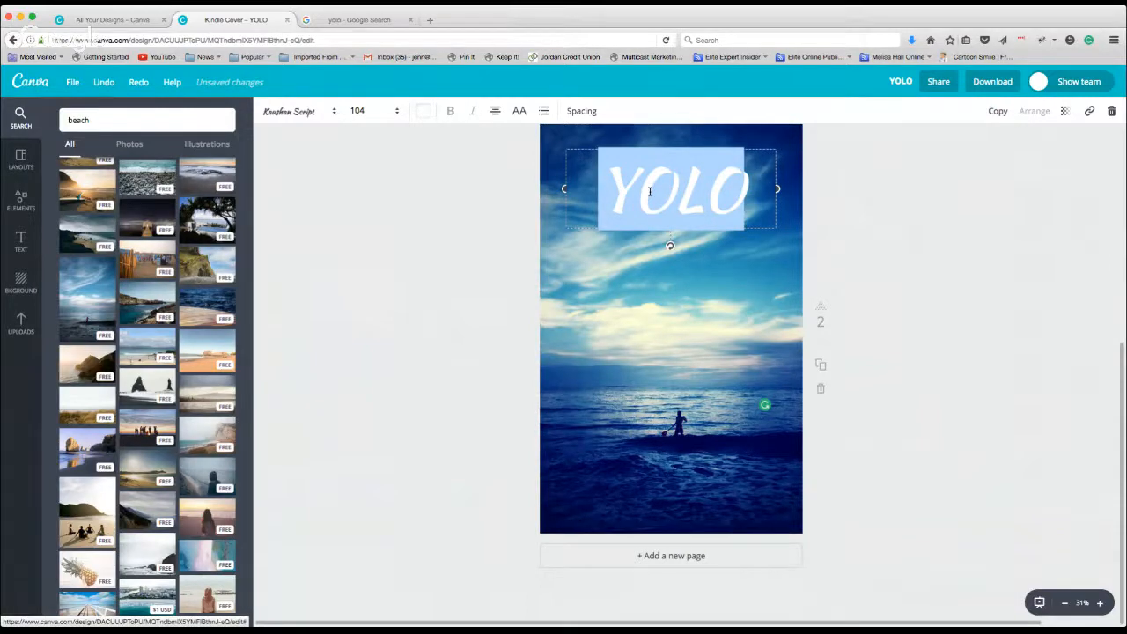
type("Elite")
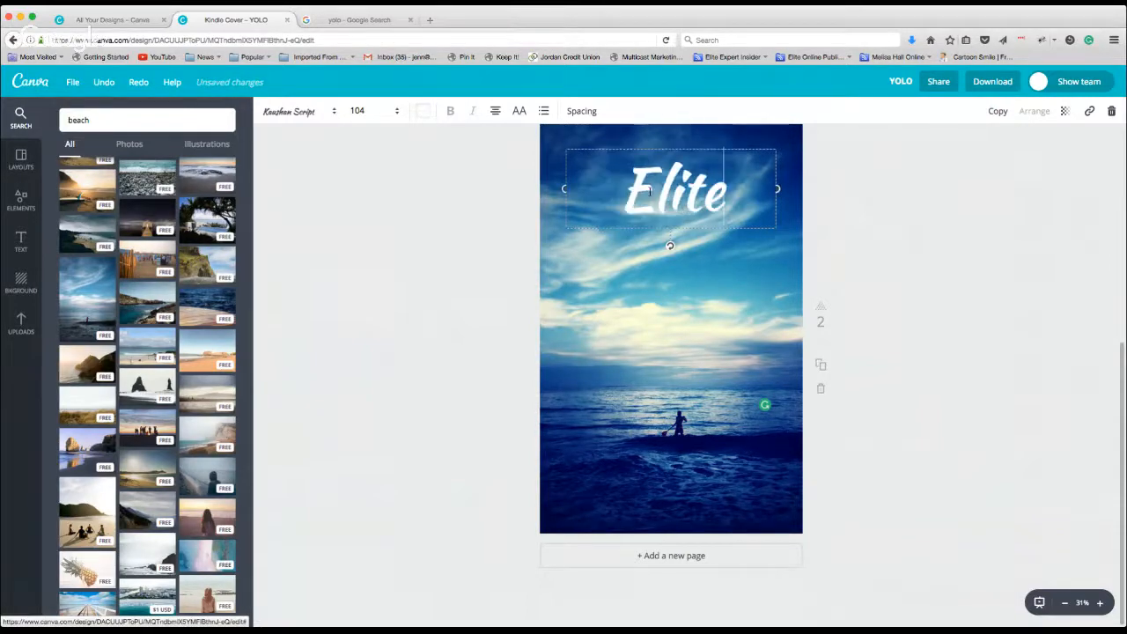
type(" Online")
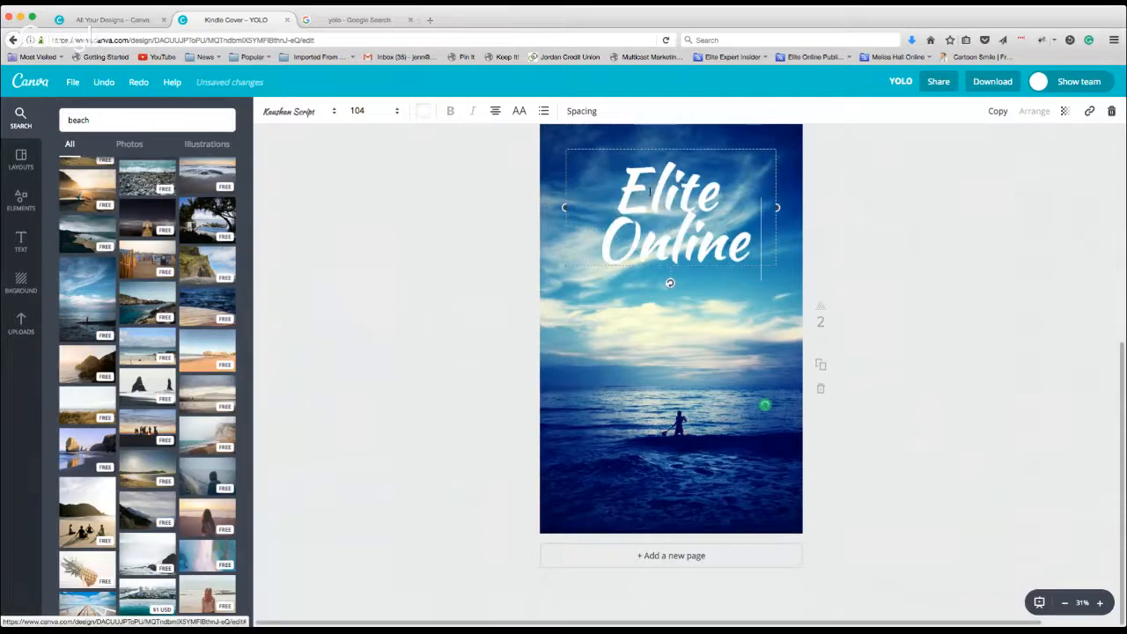
type(" Publishing")
Set the "Elite Online Publishing" text to font size 18 and move it down to the horizon just above the paddler.
left_click(360, 110)
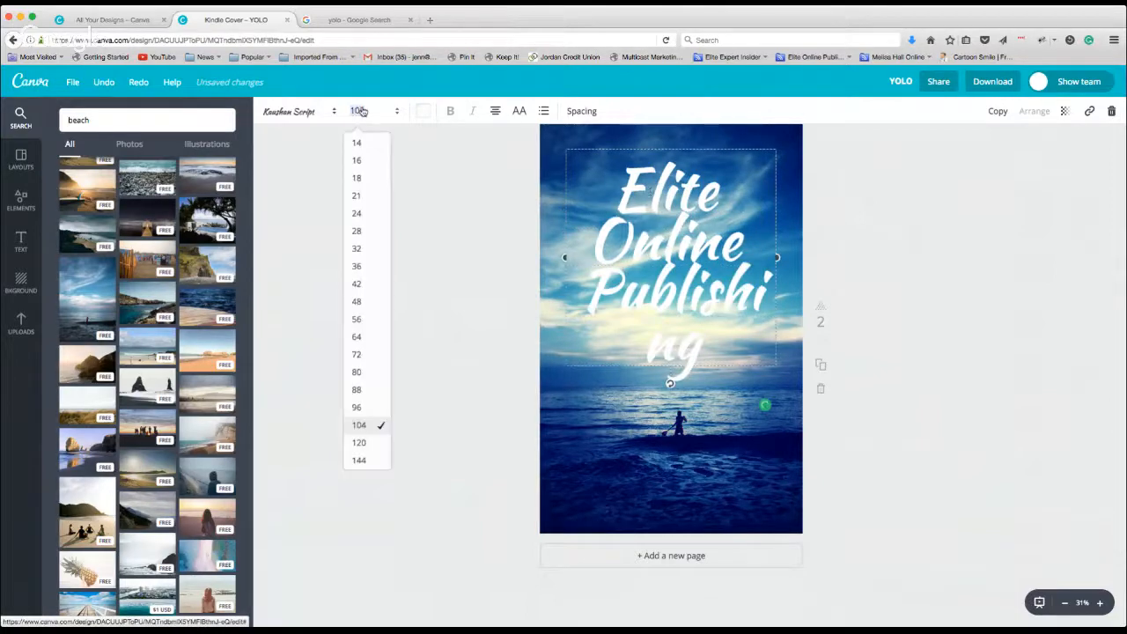
left_click(357, 178)
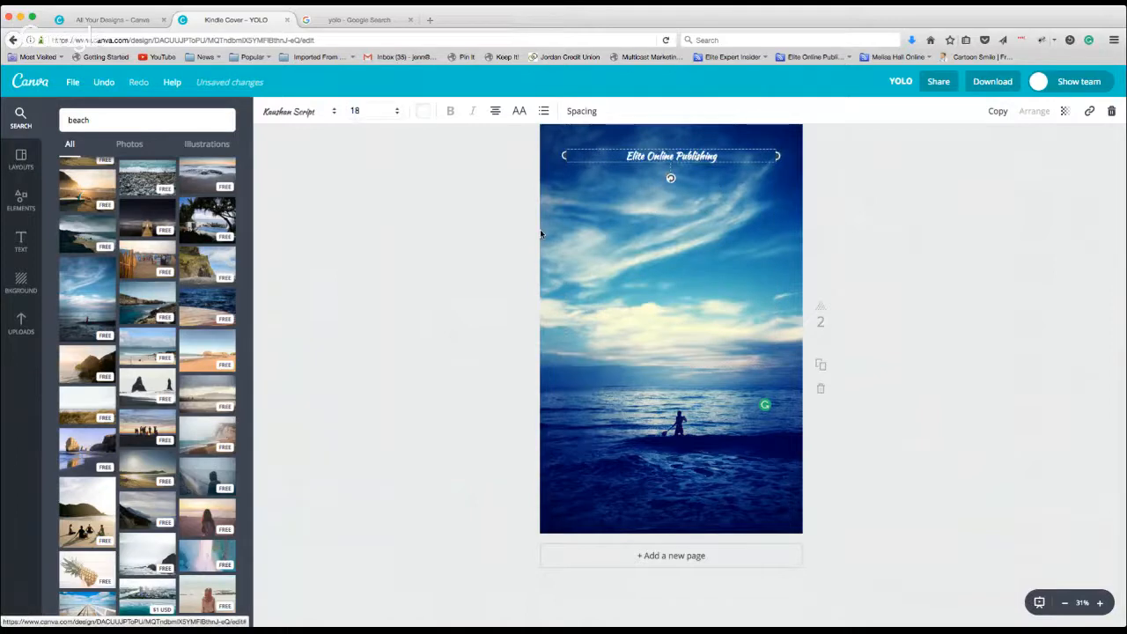
left_click_drag(659, 151, 665, 367)
left_click(933, 261)
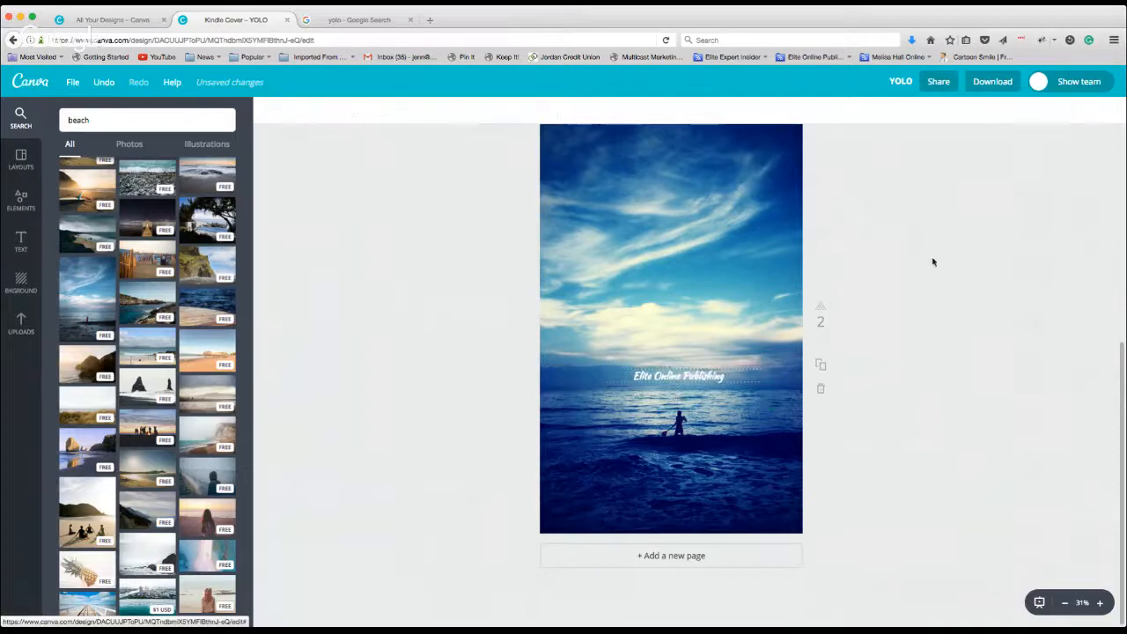
left_click(729, 373)
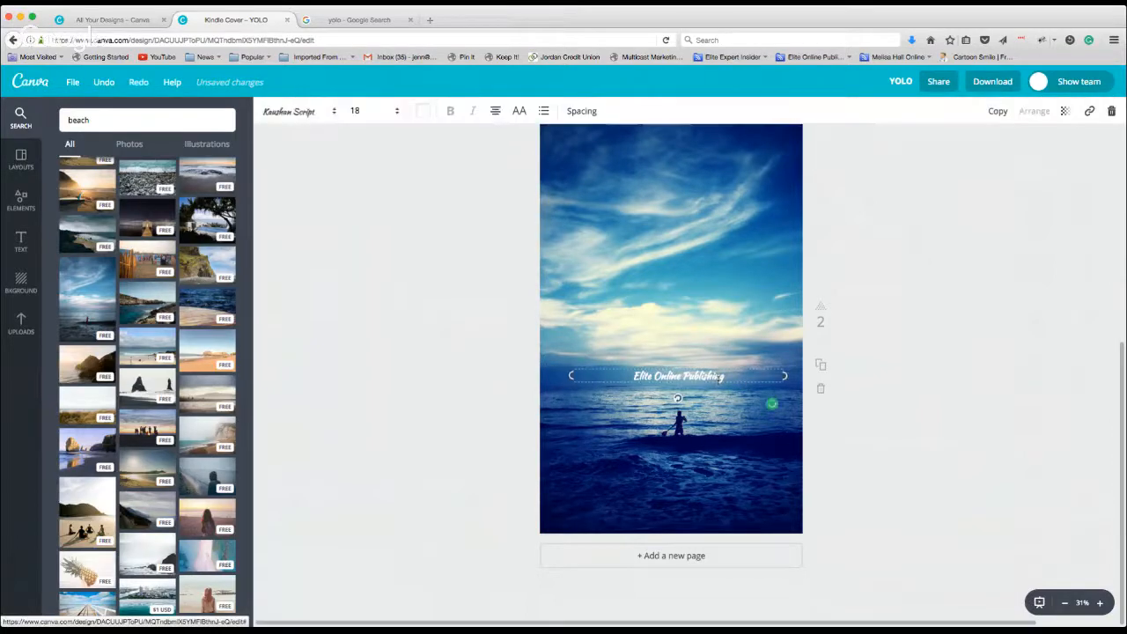
left_click(435, 297)
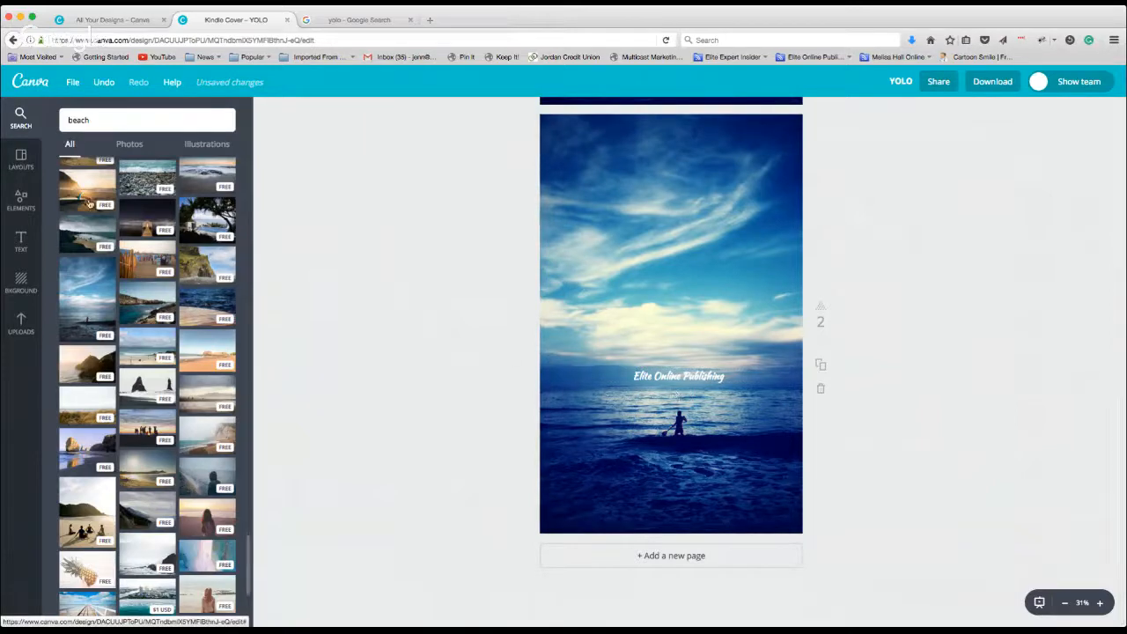
Browse the ready-made text styles, and add a body text line reading "$9.95 USD $12.95 CAD" to the second page.
left_click(21, 242)
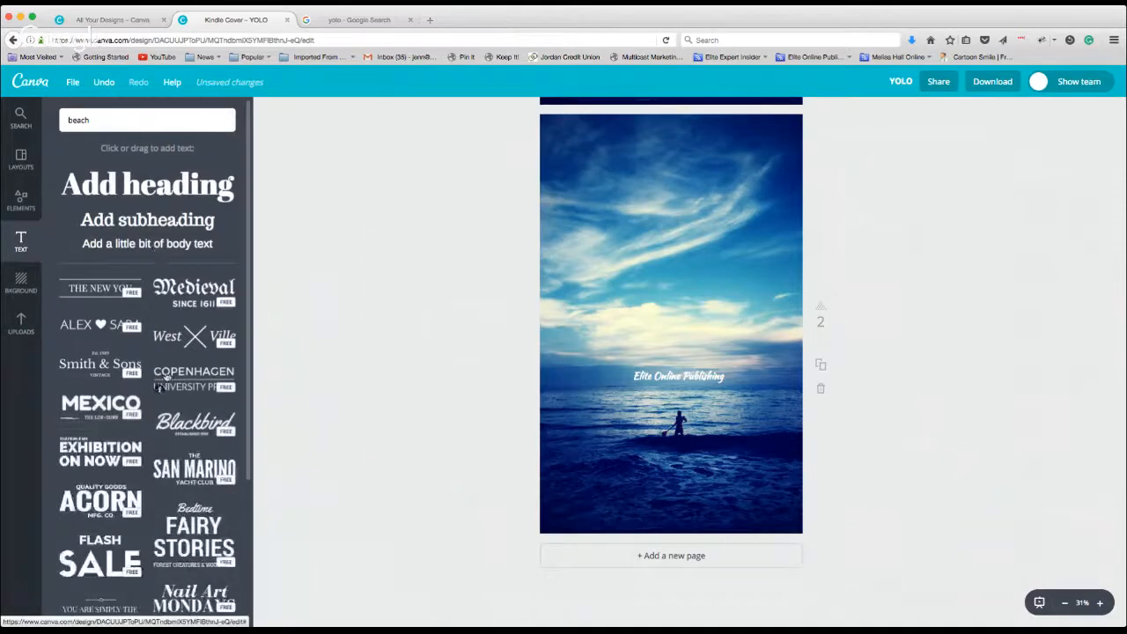
scroll(166, 376, "down", 2)
scroll(165, 376, "down", 10)
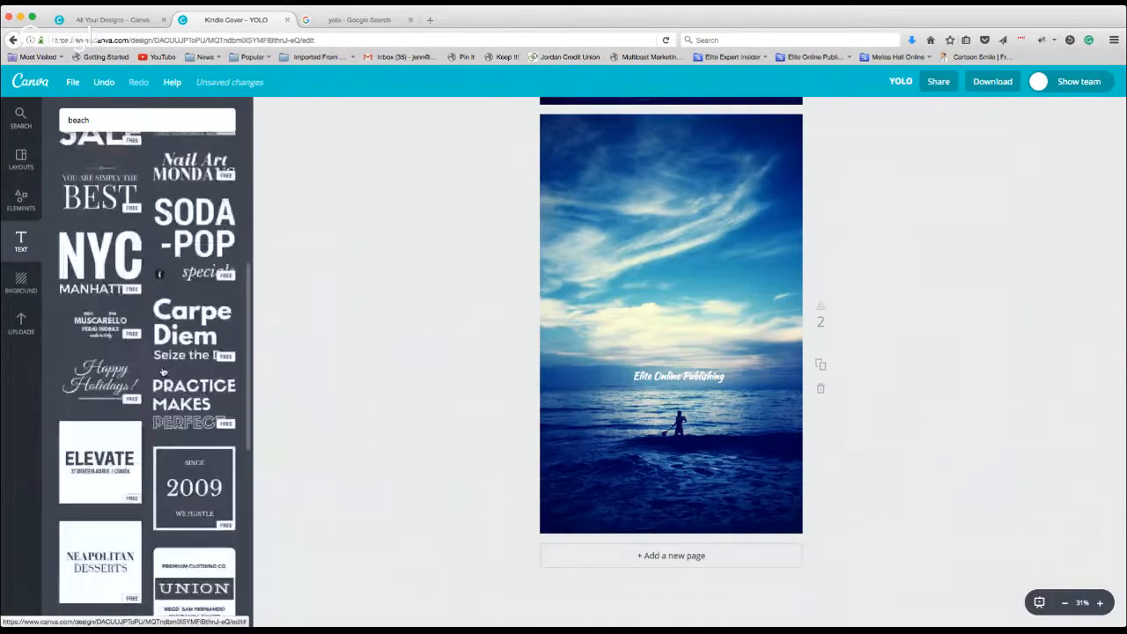
scroll(176, 352, "down", 6)
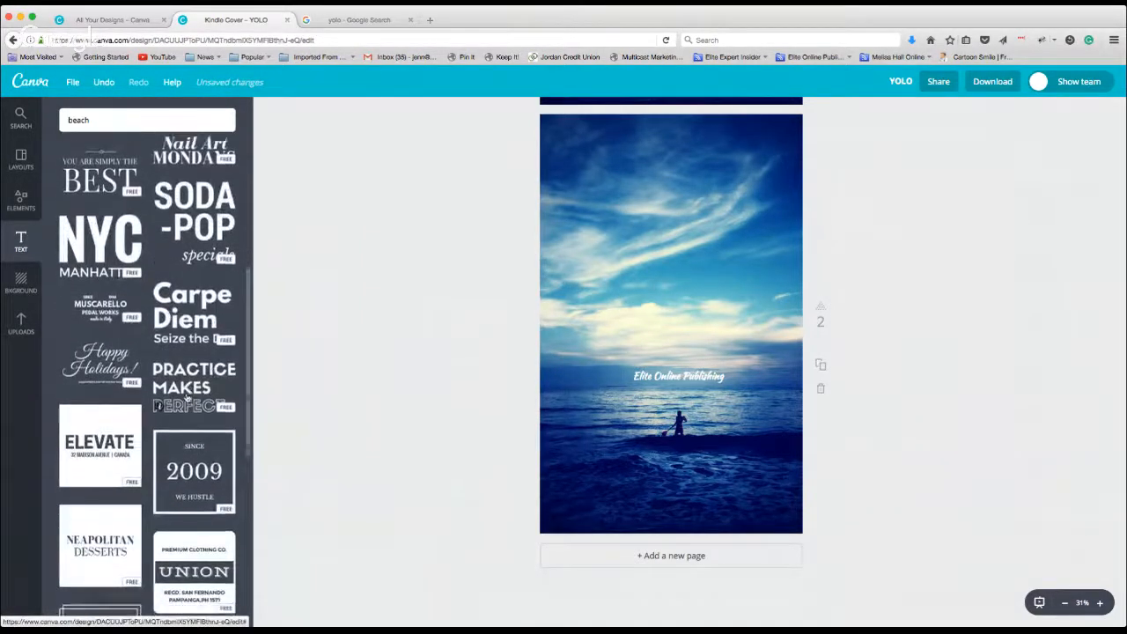
scroll(187, 393, "down", 6)
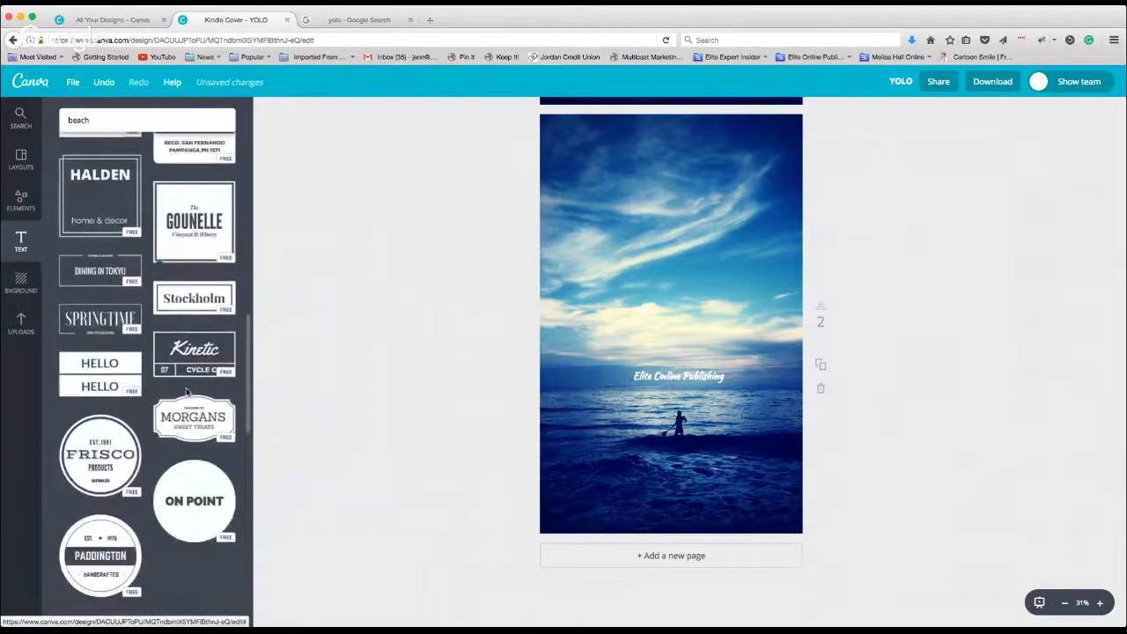
scroll(187, 392, "up", 12)
scroll(187, 392, "up", 10)
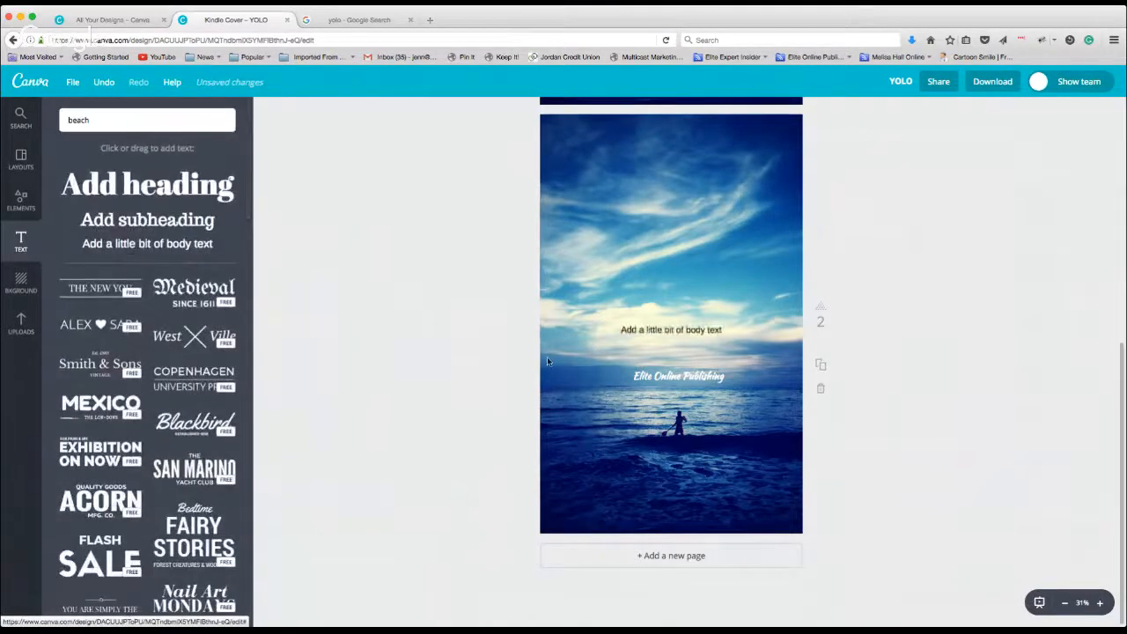
left_click(679, 330)
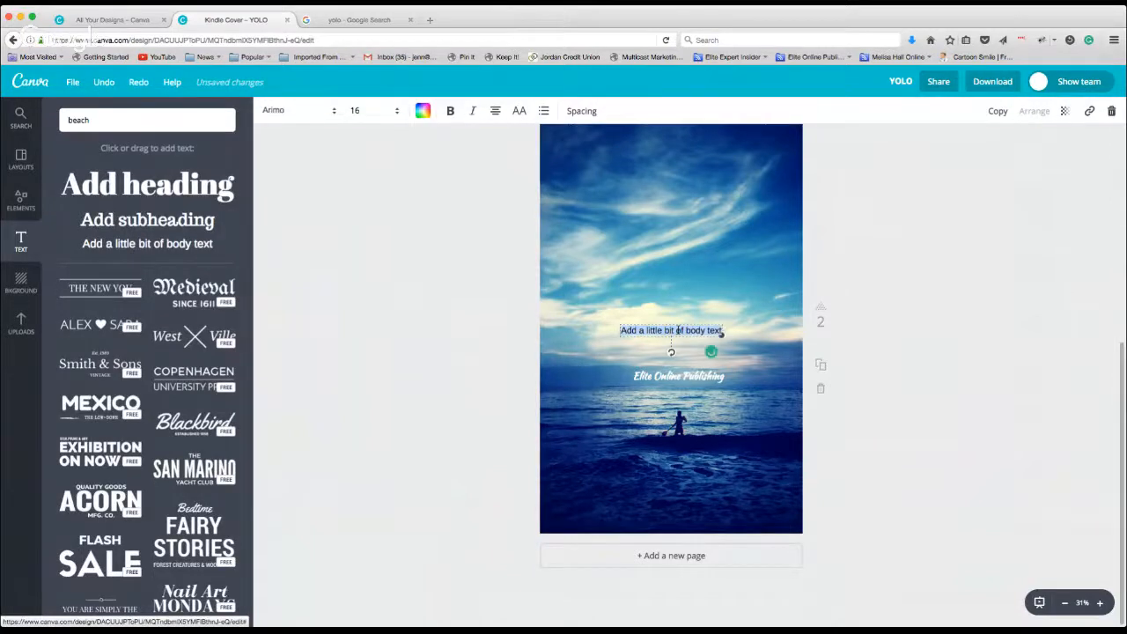
type("$9.95")
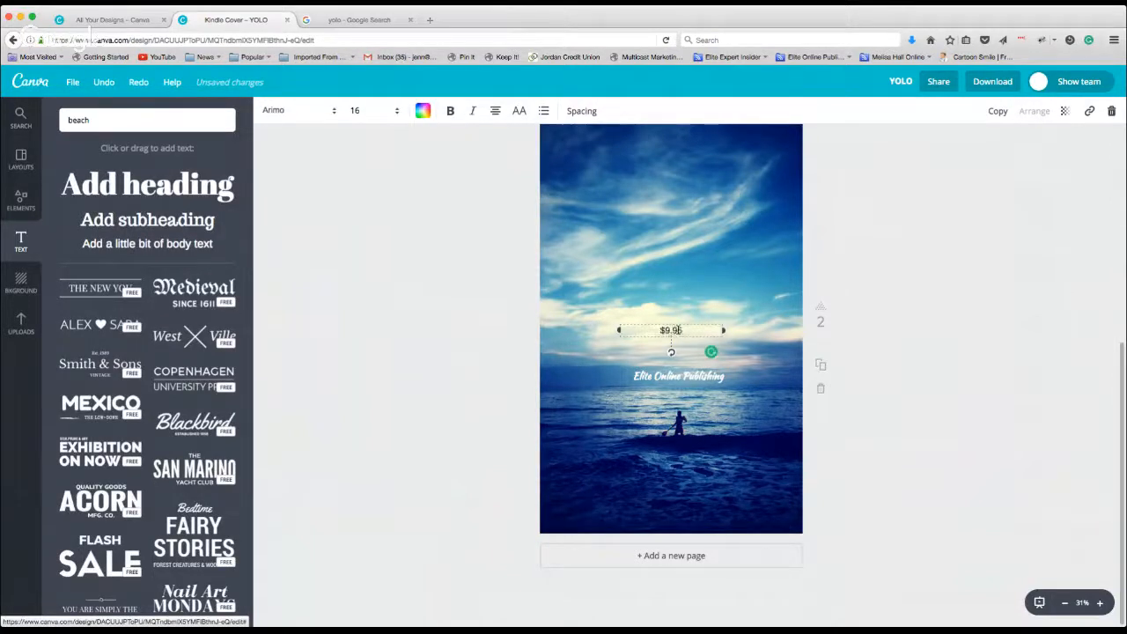
type(" USD $12.95 CAD")
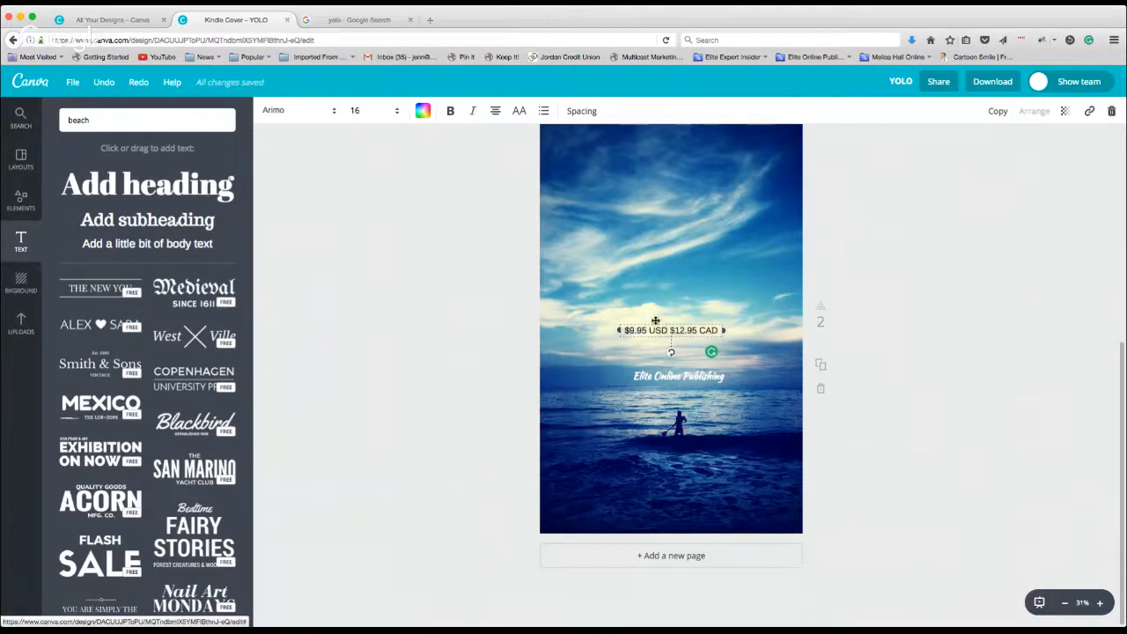
Set the price line to font size 8 in white and move it directly under the "Elite Online Publishing" text.
left_click(375, 111)
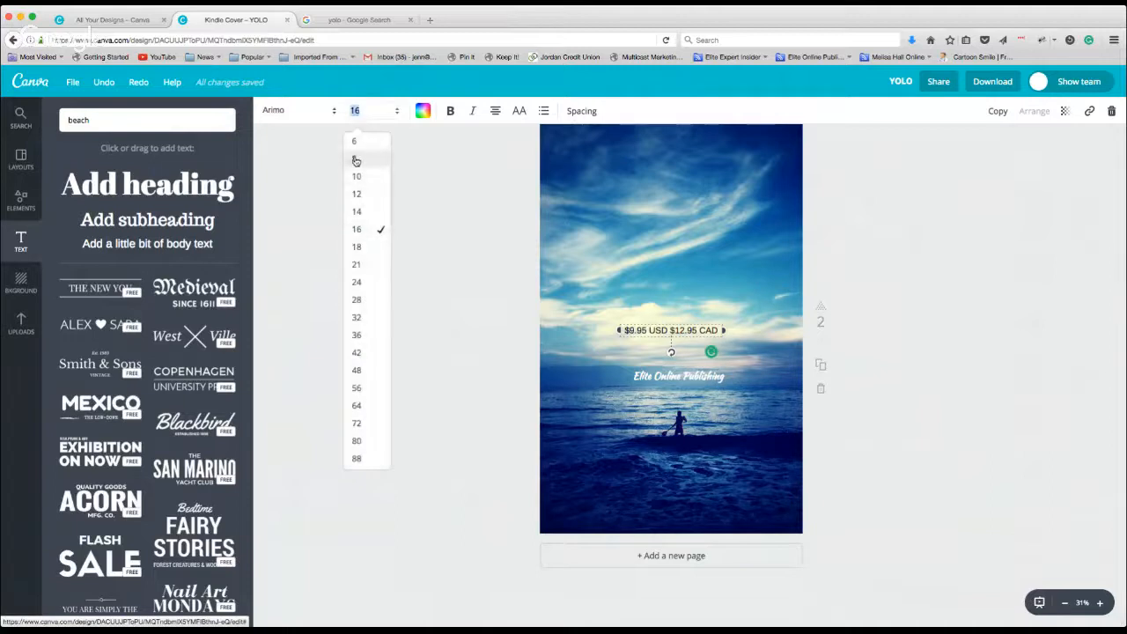
left_click(355, 160)
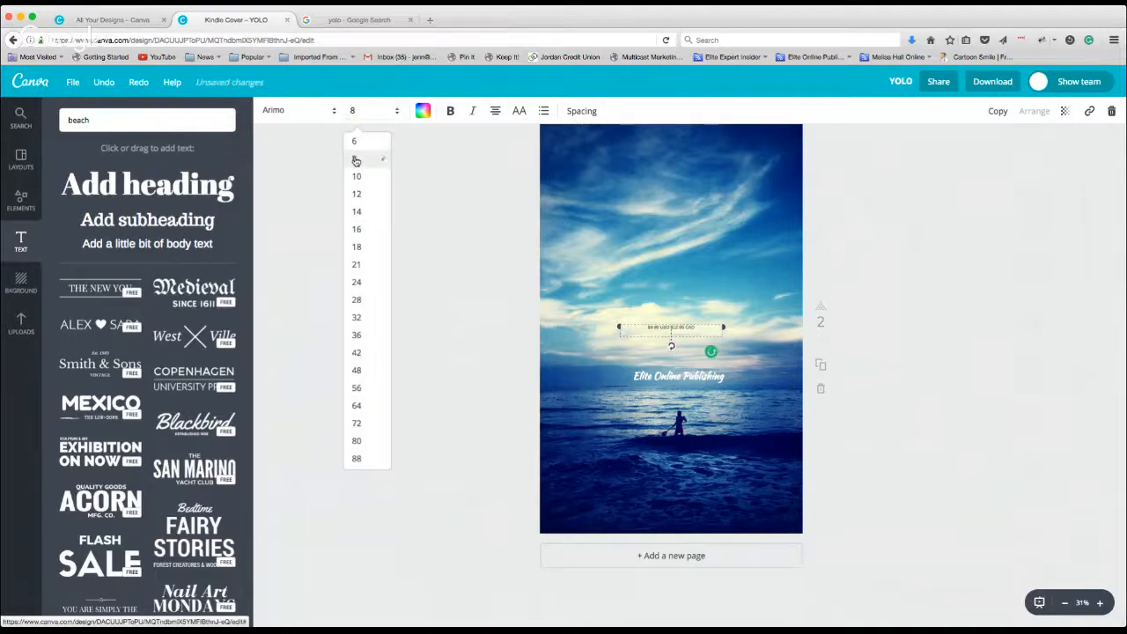
left_click(420, 113)
left_click(535, 276)
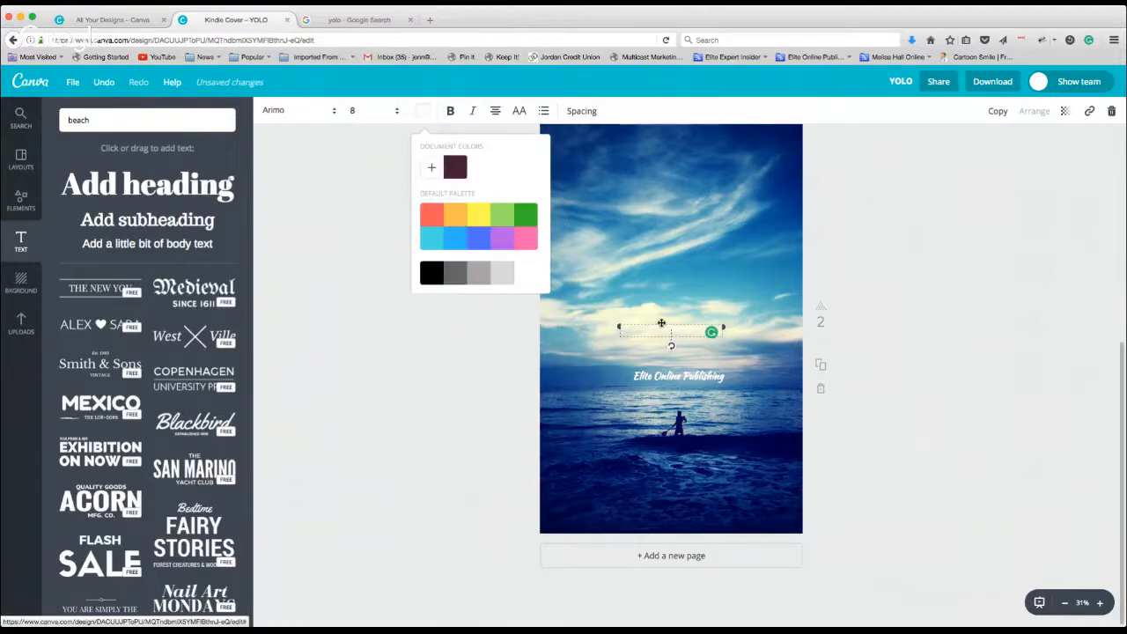
left_click_drag(662, 323, 668, 384)
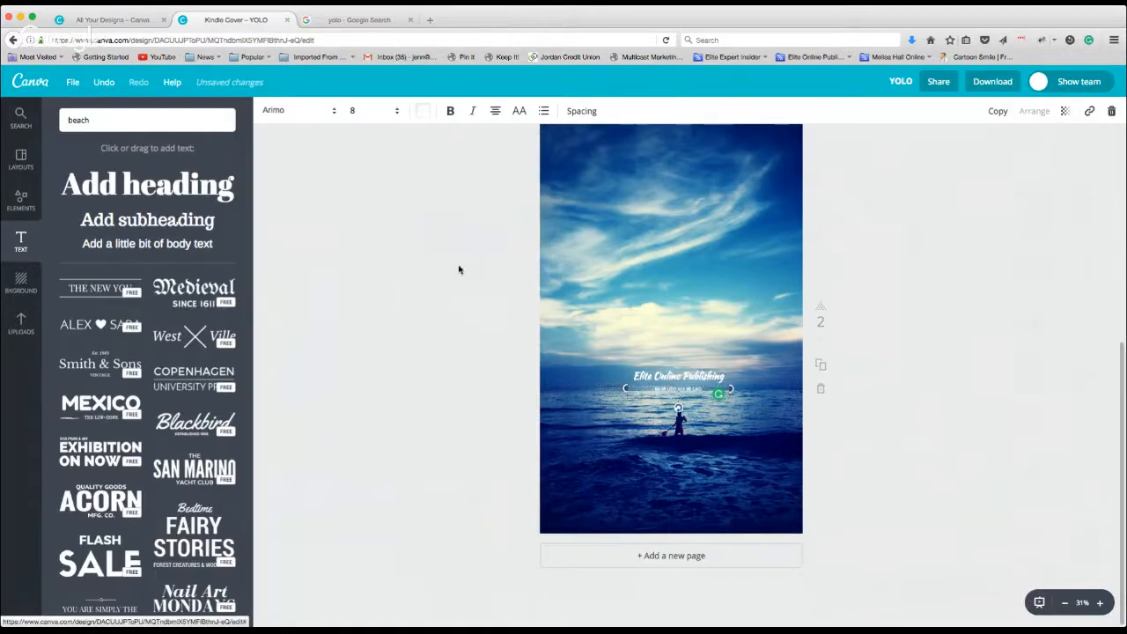
Set the price line to font size 10 and nudge it slightly up towards the publisher name.
left_click(377, 112)
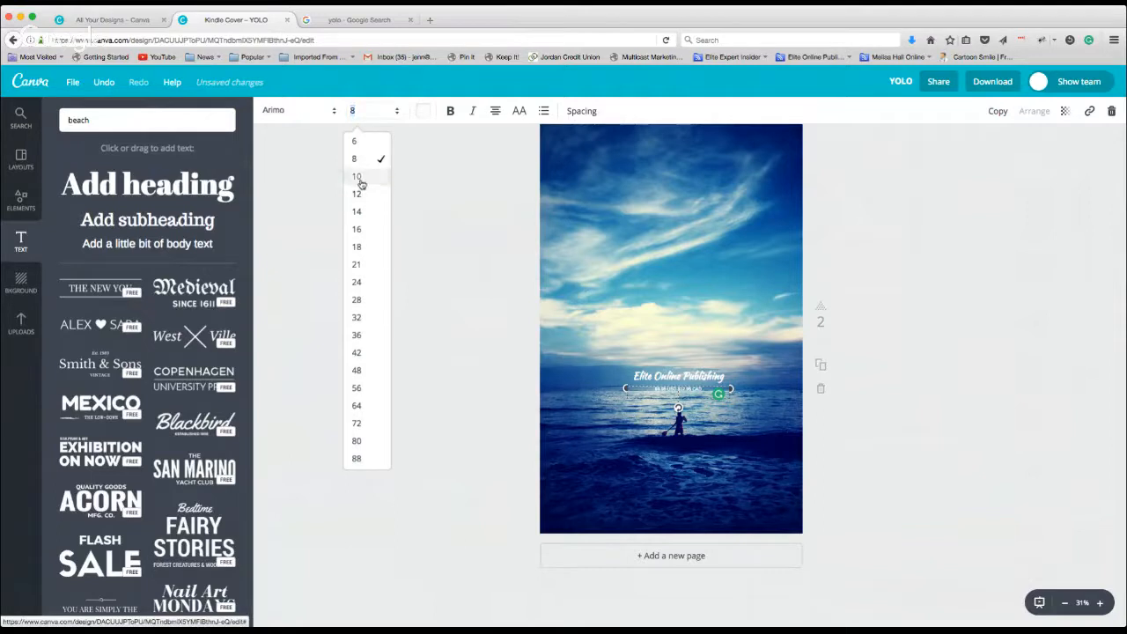
left_click(359, 178)
left_click(908, 279)
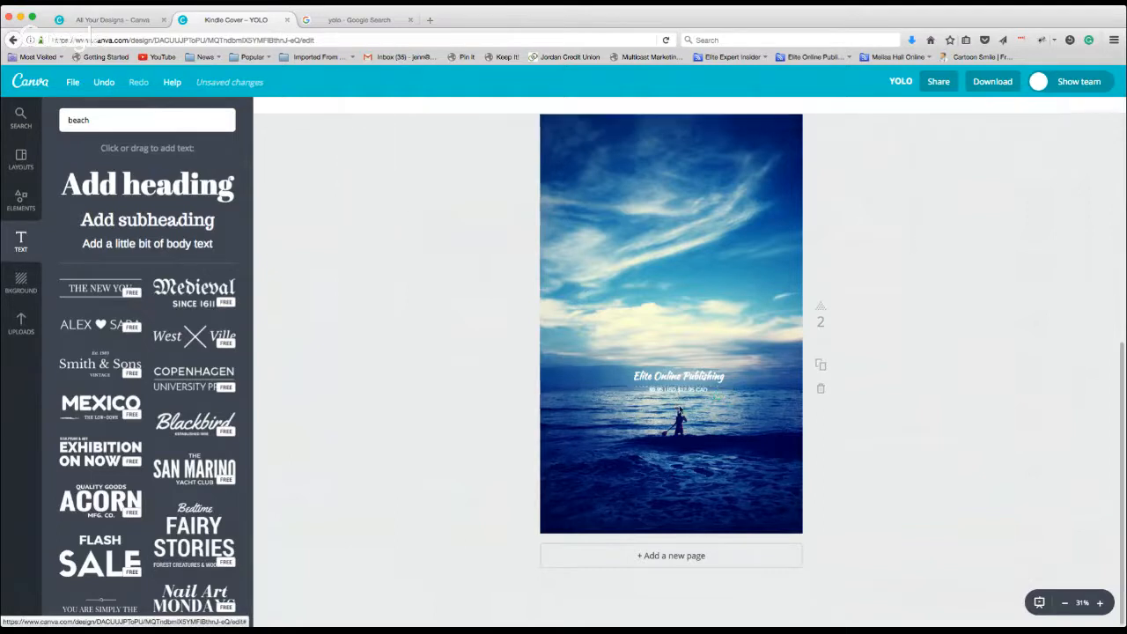
left_click_drag(683, 389, 684, 385)
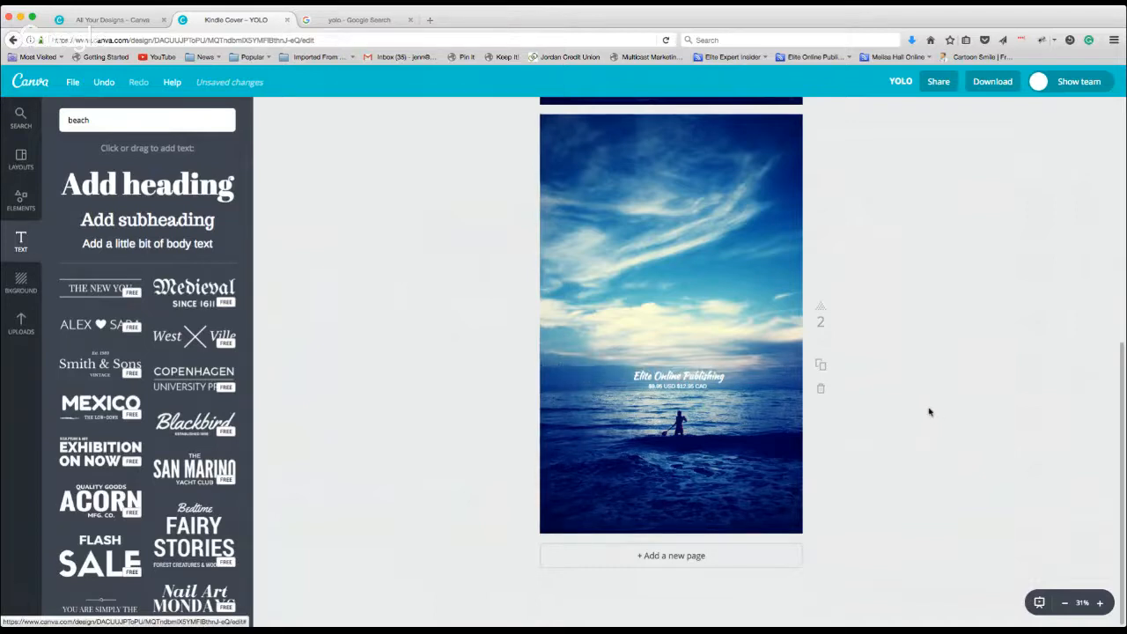
Move the "Elite Online Publishing" text and the price line beneath it to the lower-left area of the second page.
left_click(700, 375)
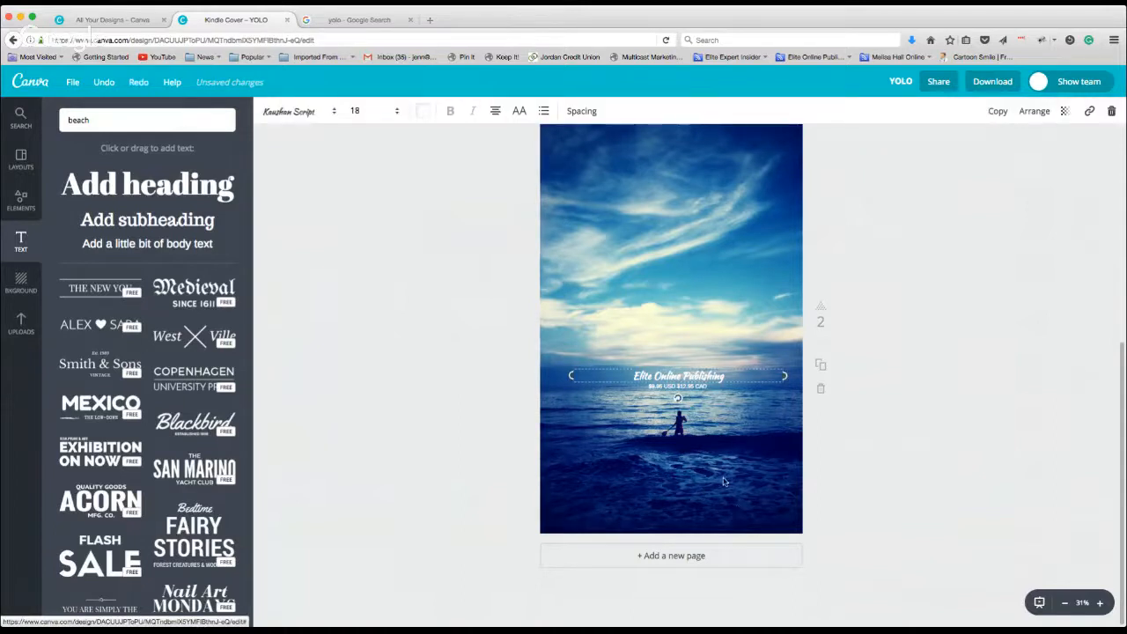
left_click(772, 403)
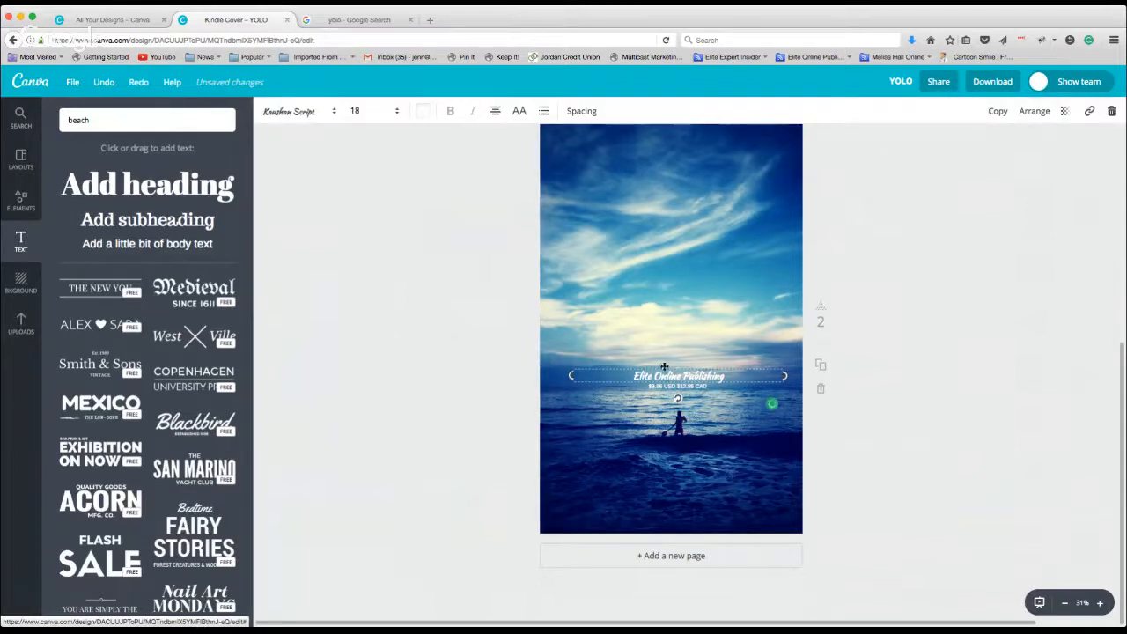
left_click_drag(665, 367, 593, 468)
left_click_drag(665, 388, 599, 488)
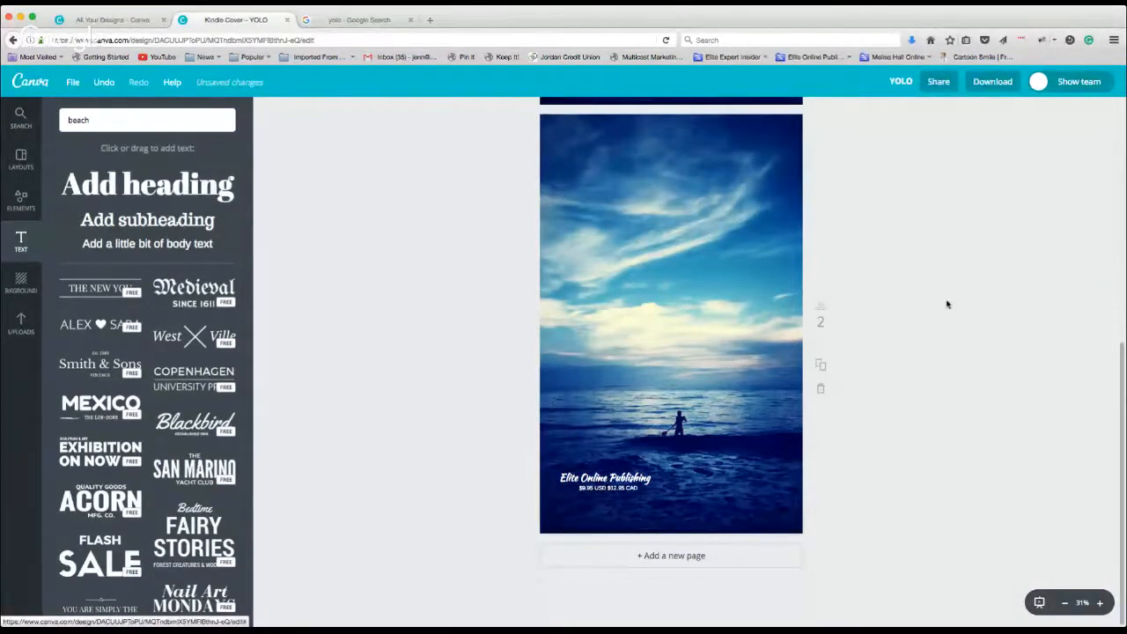
Download all pages of the YOLO design as a PDF - Print file and dismiss the download message.
scroll(937, 279, "up", 5)
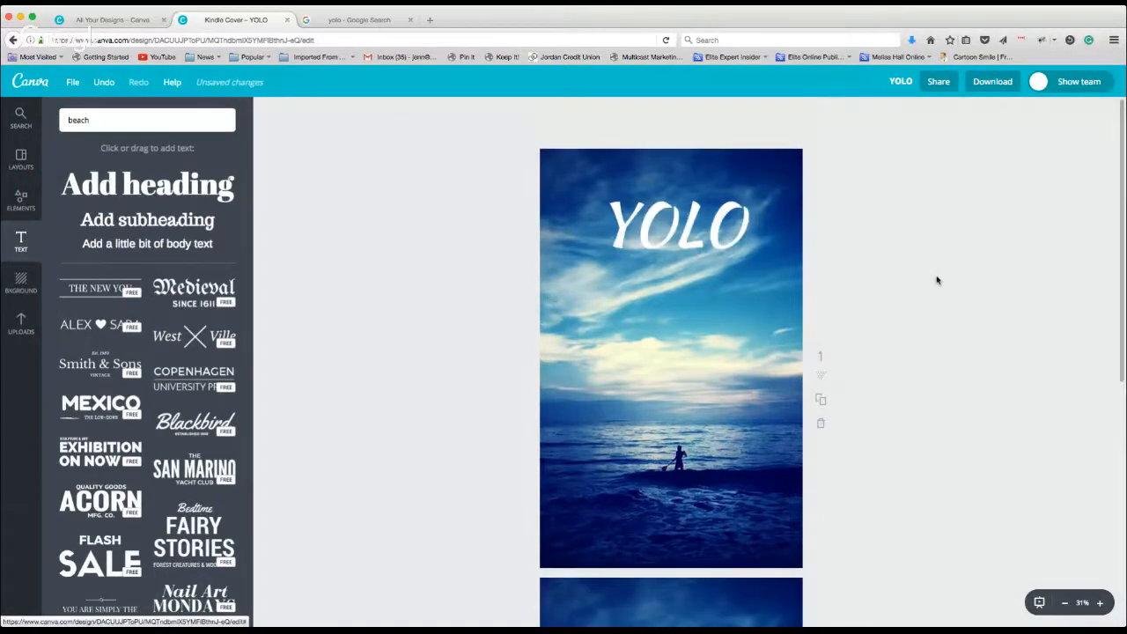
left_click(986, 81)
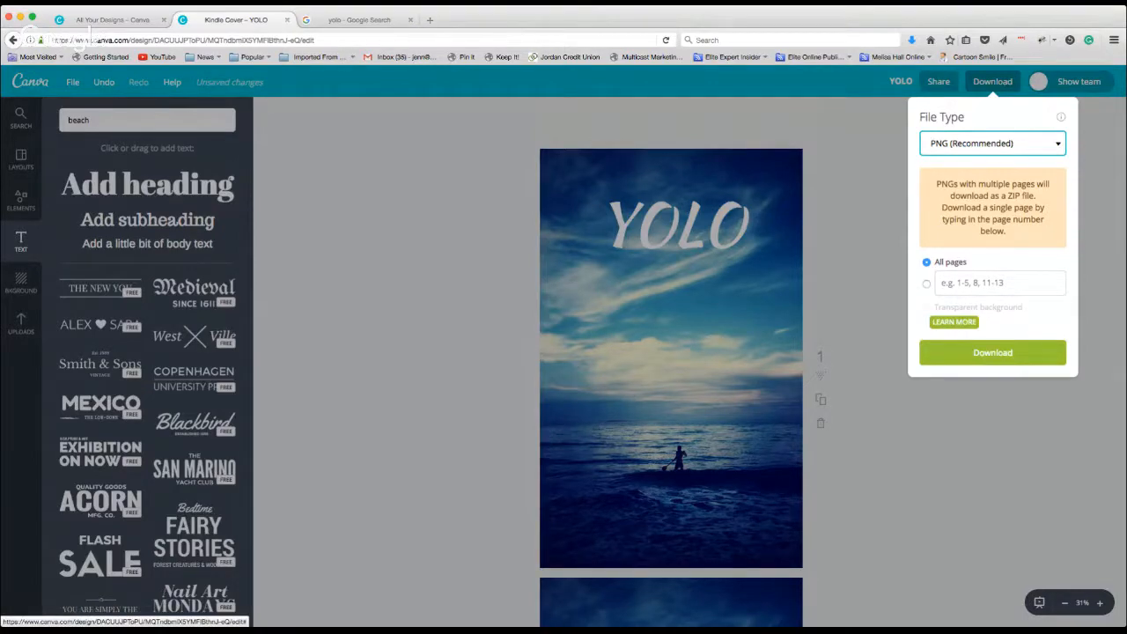
left_click(969, 197)
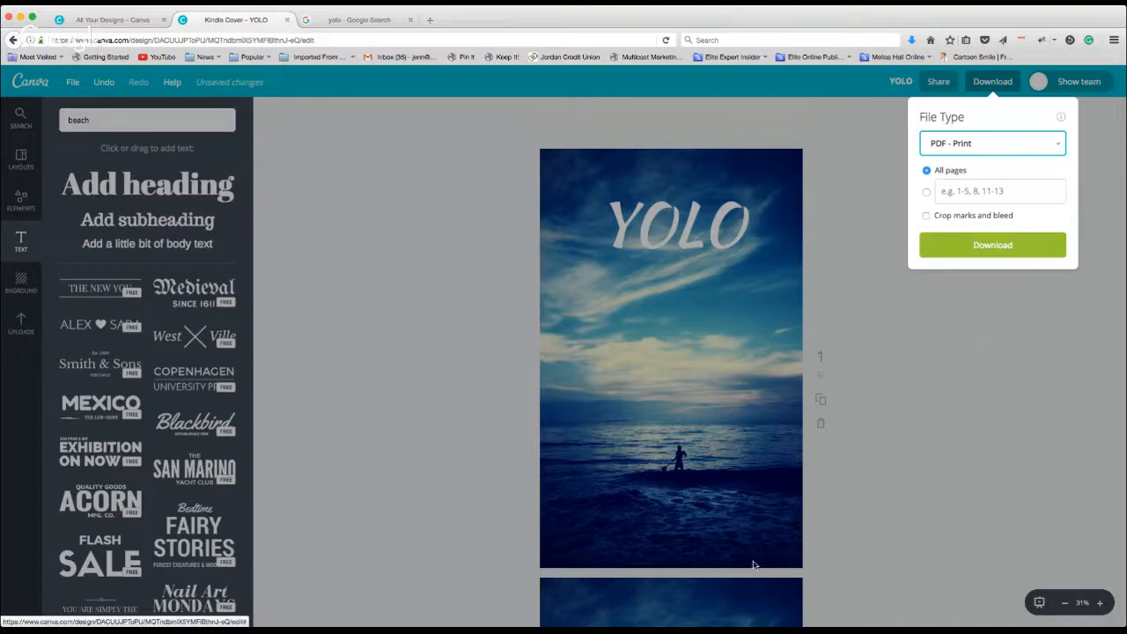
left_click(993, 250)
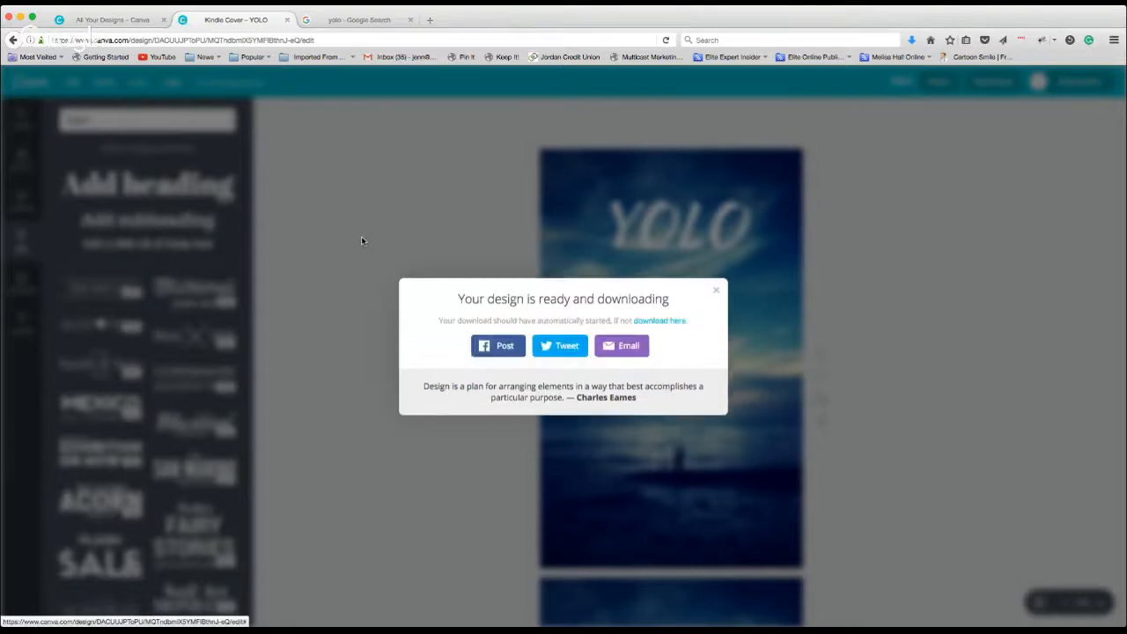
left_click(248, 187)
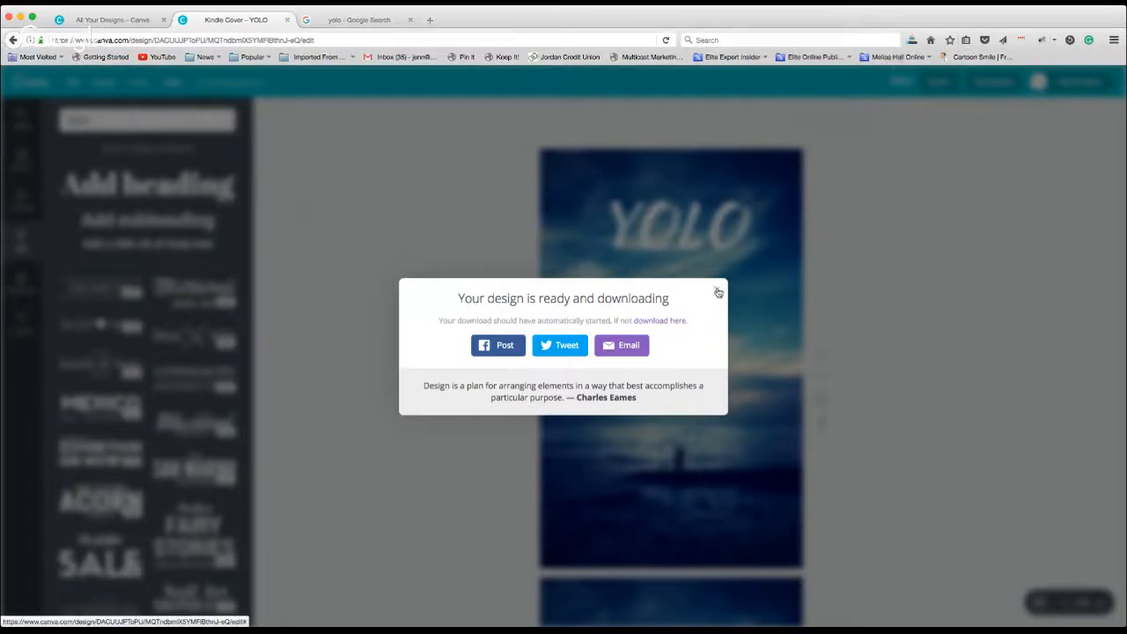
left_click(350, 334)
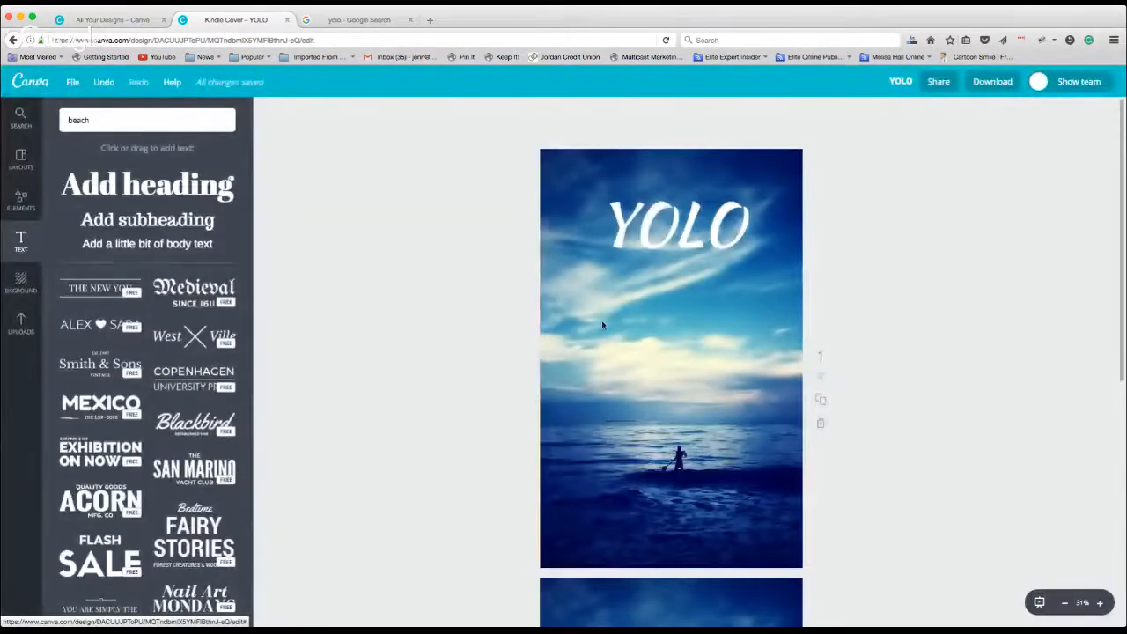
Check the second page, close the YOLO design and return to the overview of all designs.
scroll(601, 322, "down", 3)
scroll(602, 327, "down", 4)
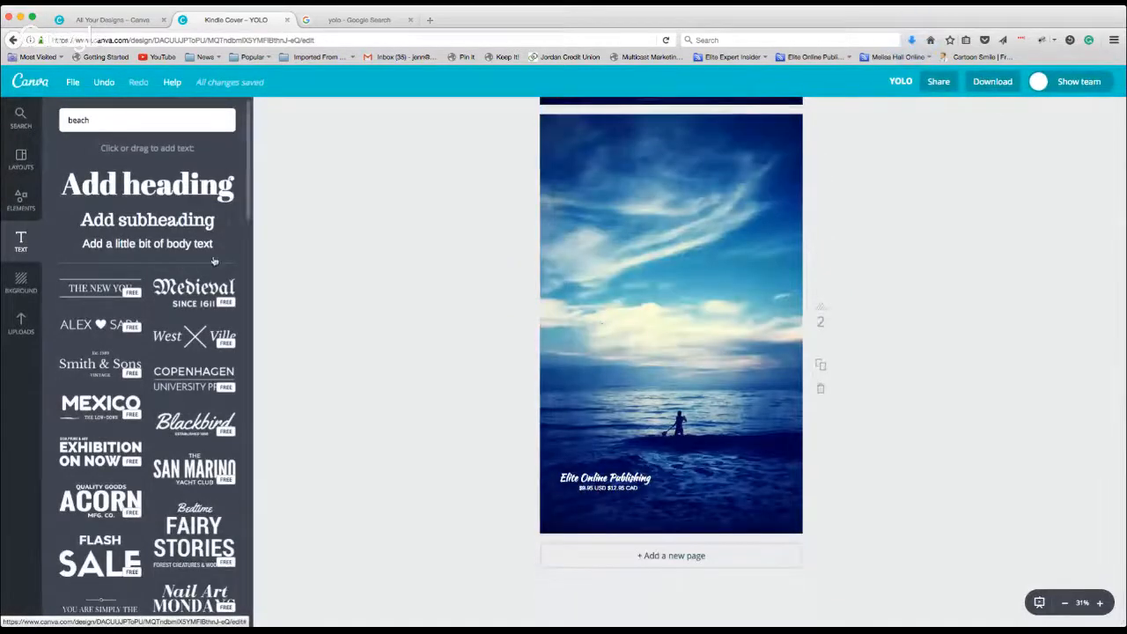
left_click(287, 20)
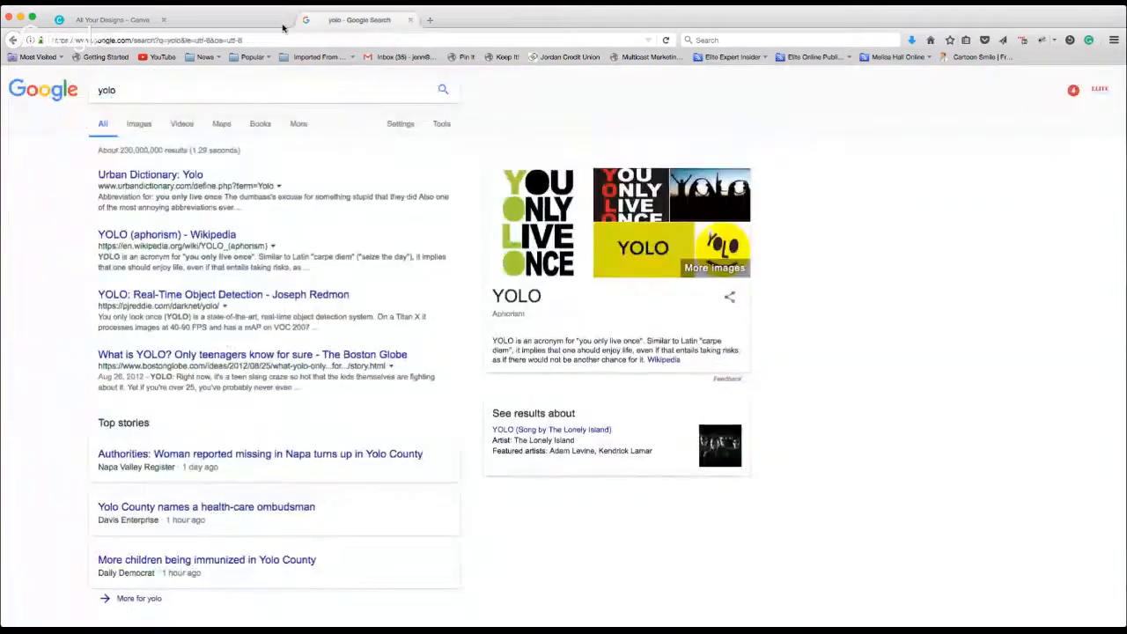
left_click(102, 20)
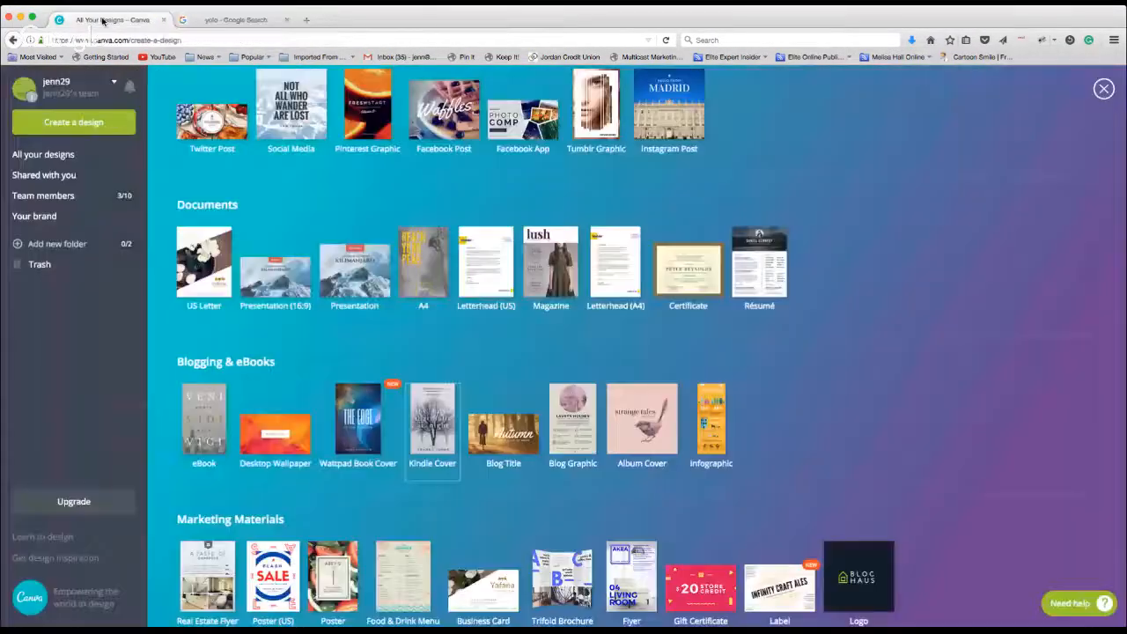
left_click(64, 155)
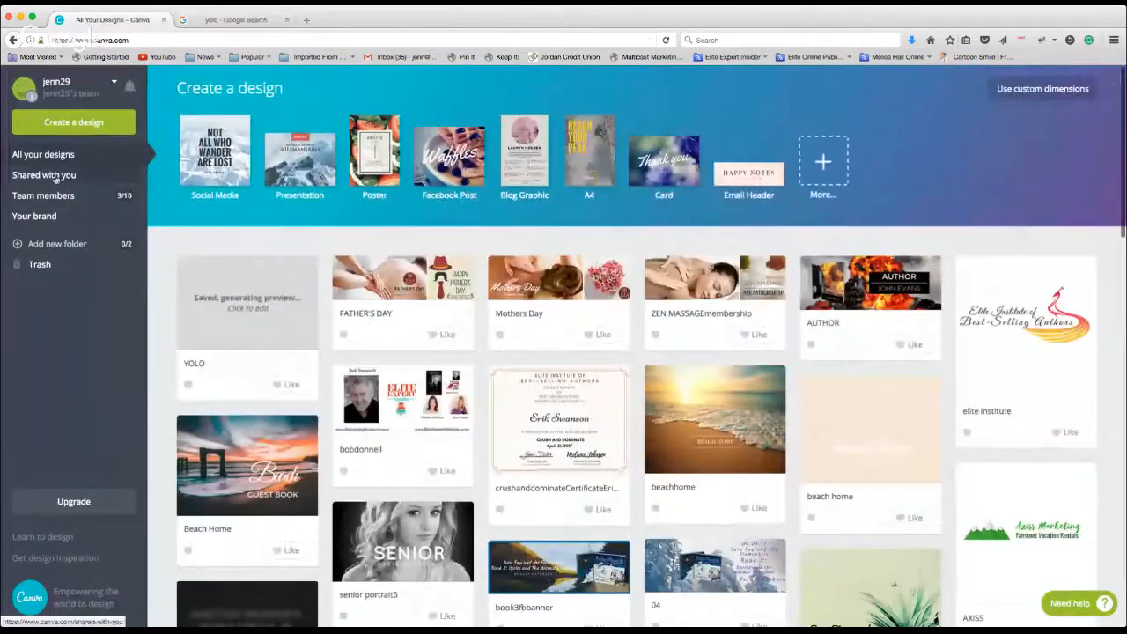
Start a new Kindle Cover design from the full list of design types.
left_click(835, 167)
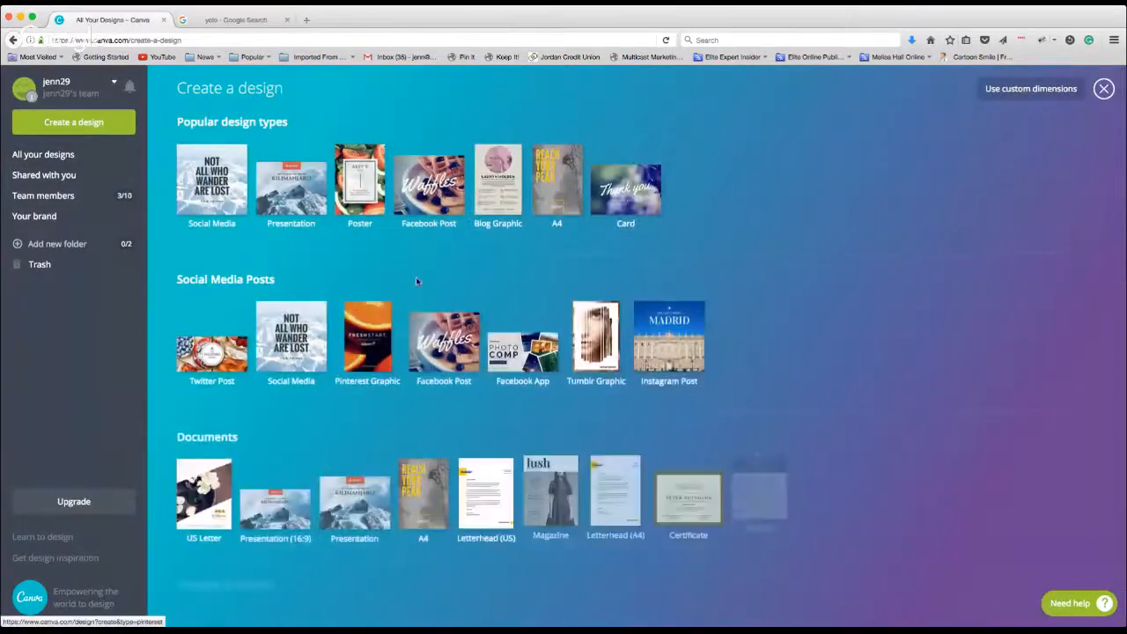
scroll(443, 464, "down", 3)
left_click(444, 463)
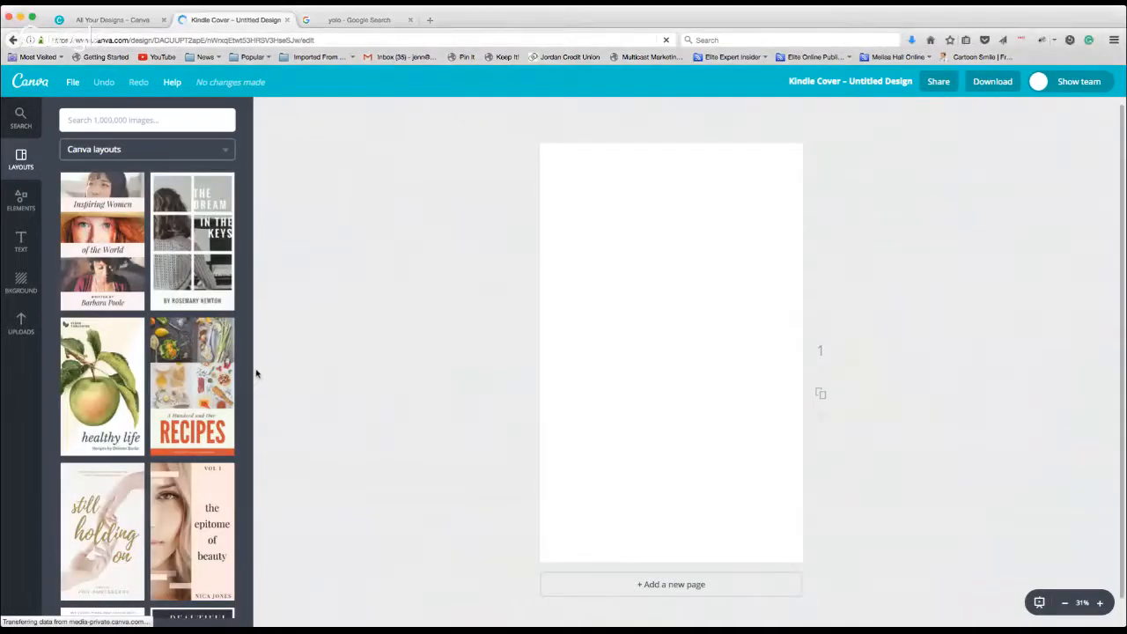
Apply the free "Navigating New York" layout to the blank cover and replace its taxi photo with the uploaded heart-shaped rose bouquet image.
scroll(188, 369, "down", 10)
scroll(188, 370, "down", 5)
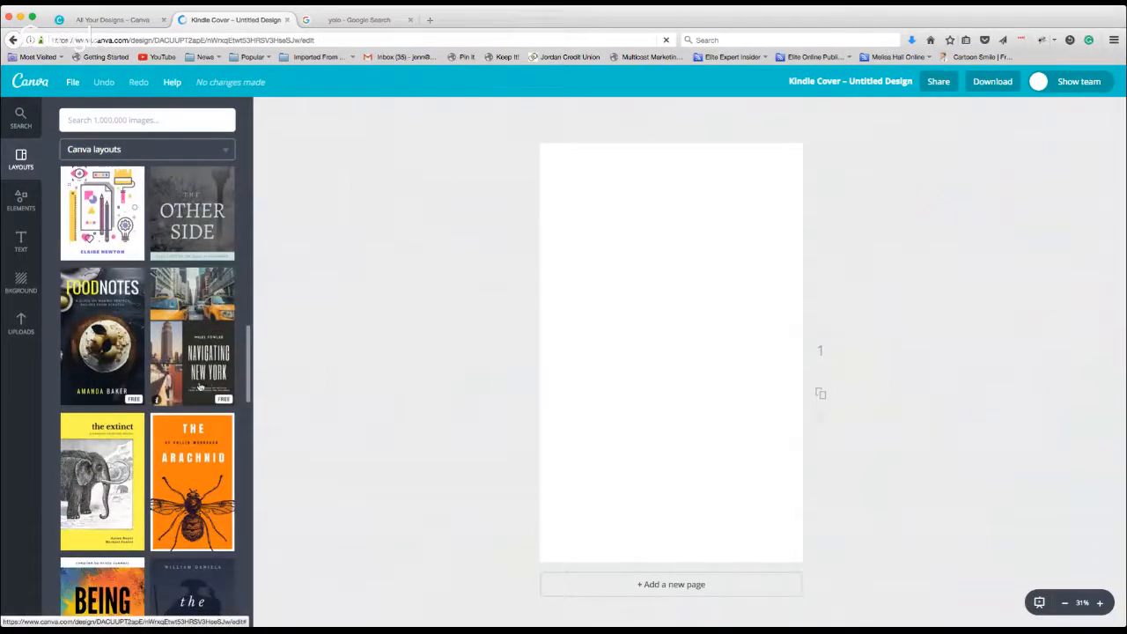
scroll(214, 382, "down", 3)
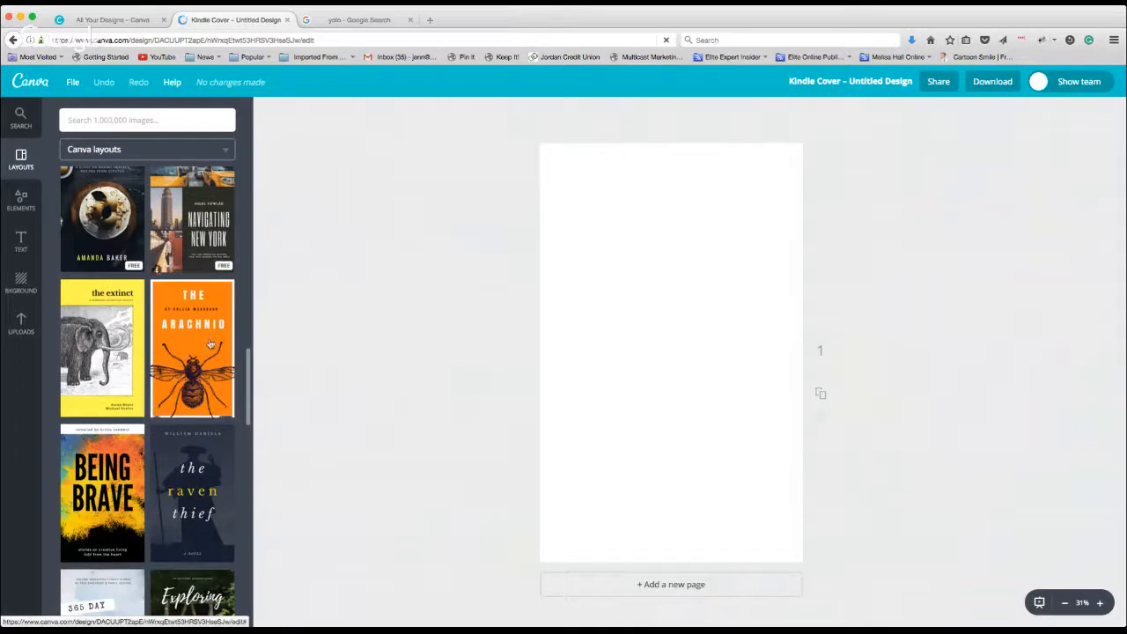
left_click(193, 228)
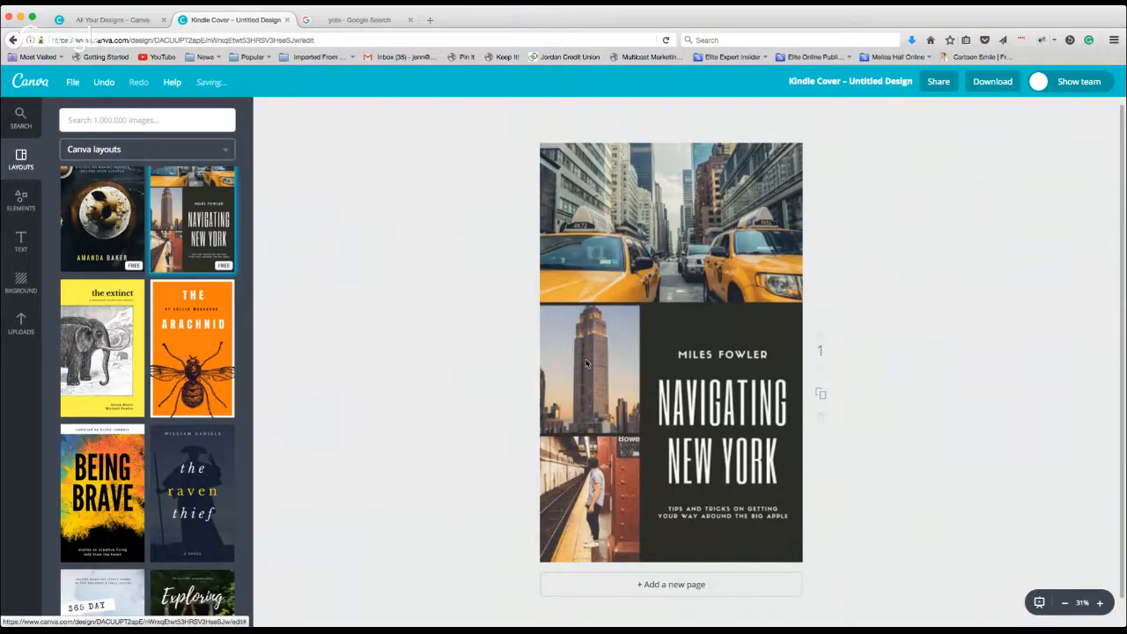
left_click(21, 322)
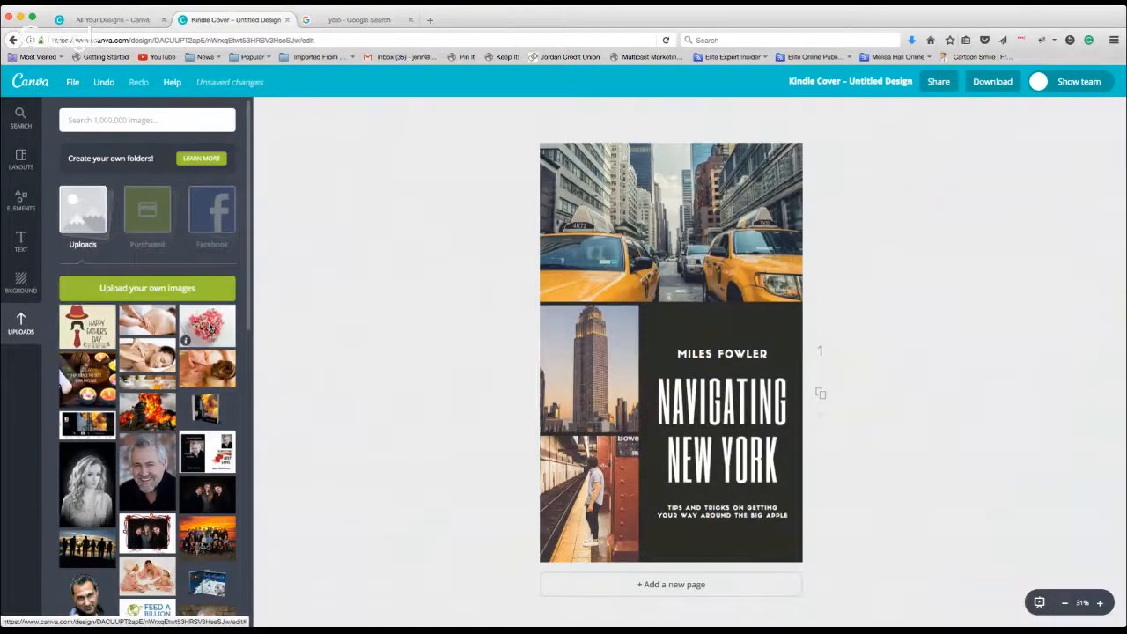
left_click_drag(209, 328, 670, 220)
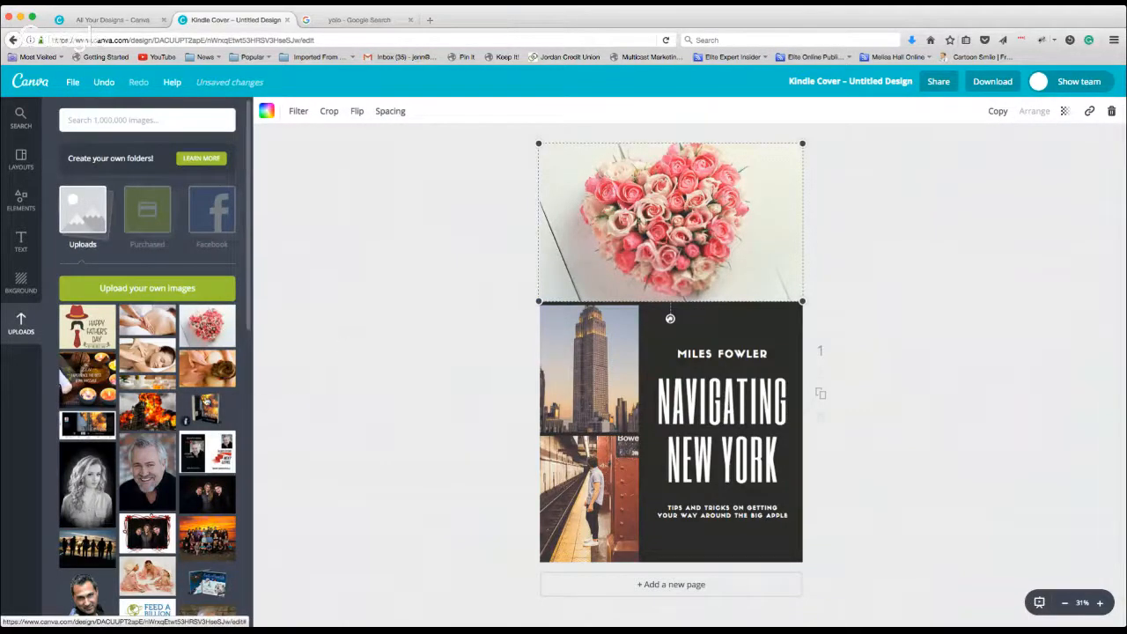
Look through the uploaded images and upload the owl picture from the computer.
scroll(223, 401, "down", 15)
scroll(205, 401, "down", 10)
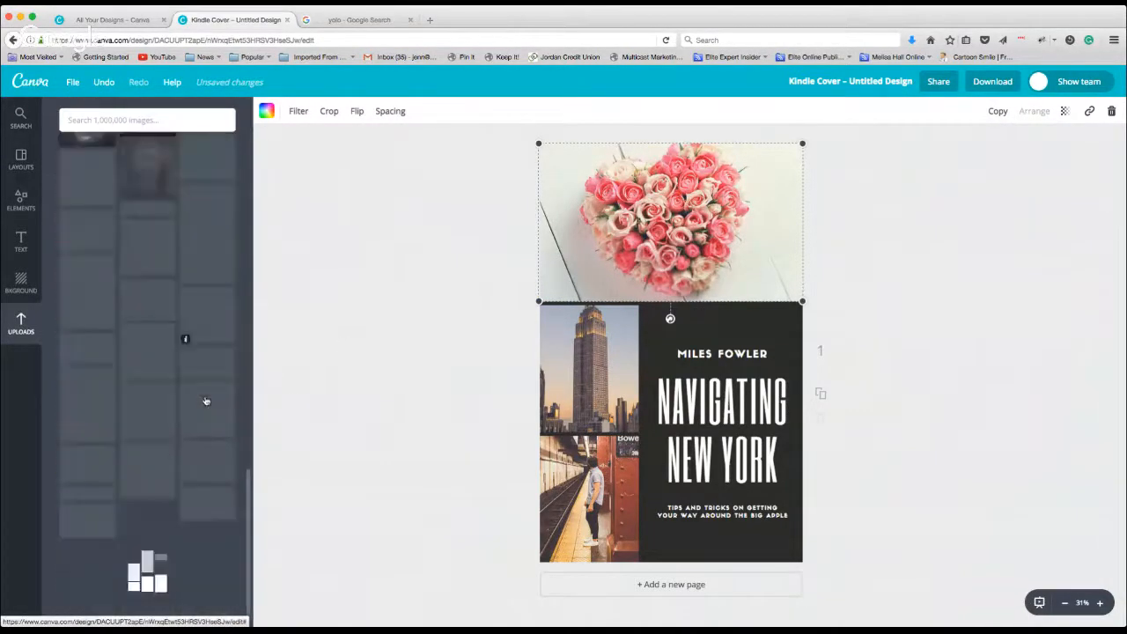
scroll(205, 402, "up", 20)
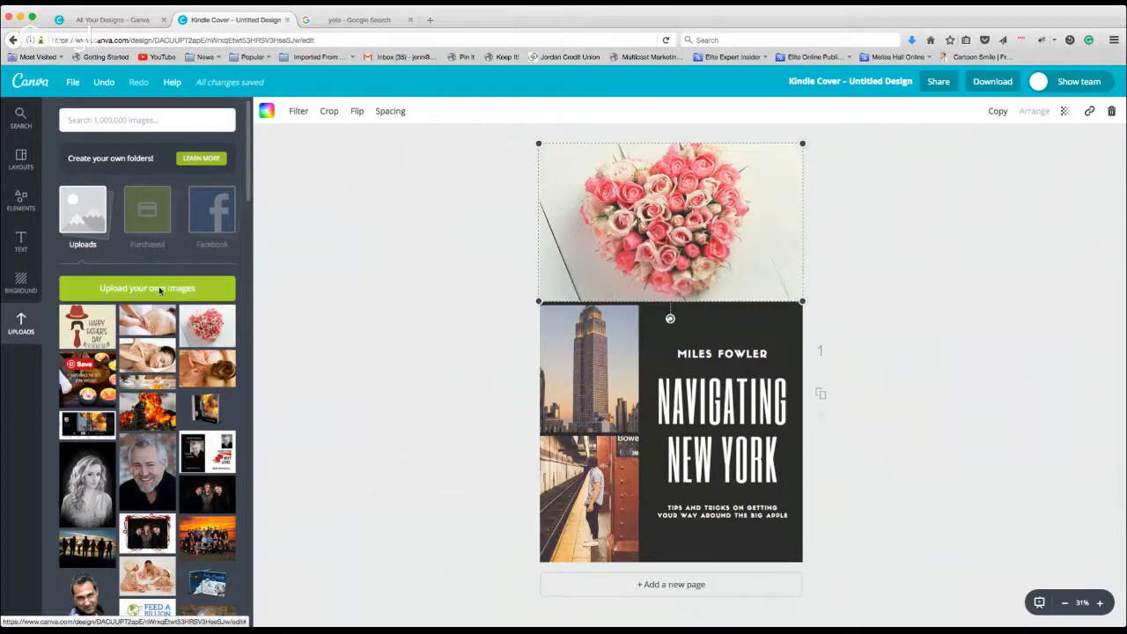
left_click(153, 292)
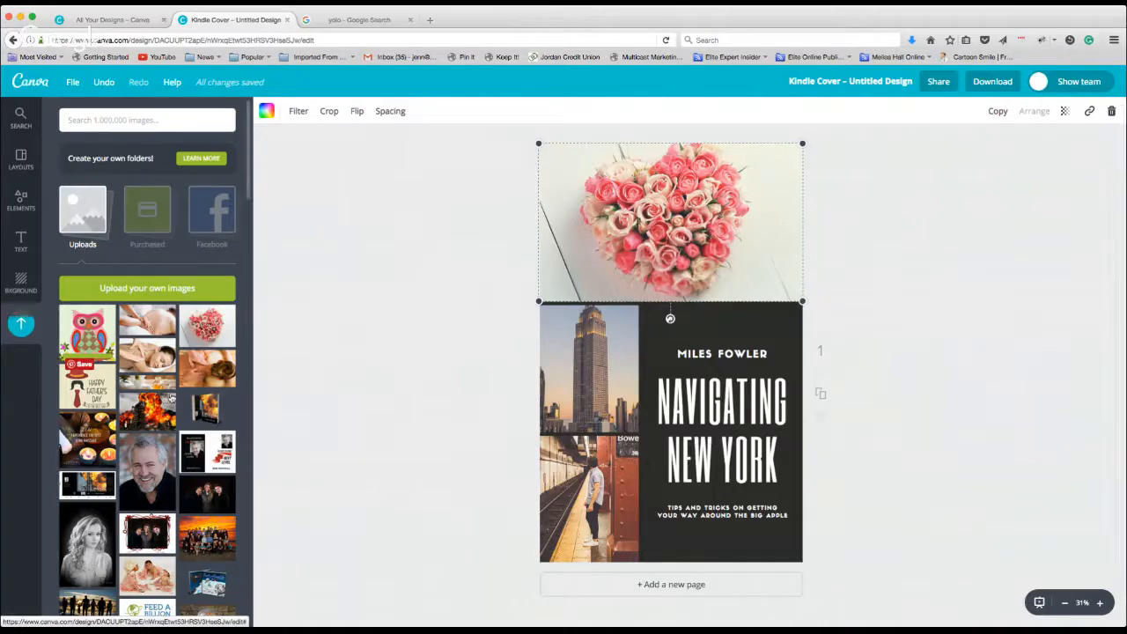
Browse the Kindle cover layouts and replace the page content with the free "sweet tooth" layout.
left_click(21, 159)
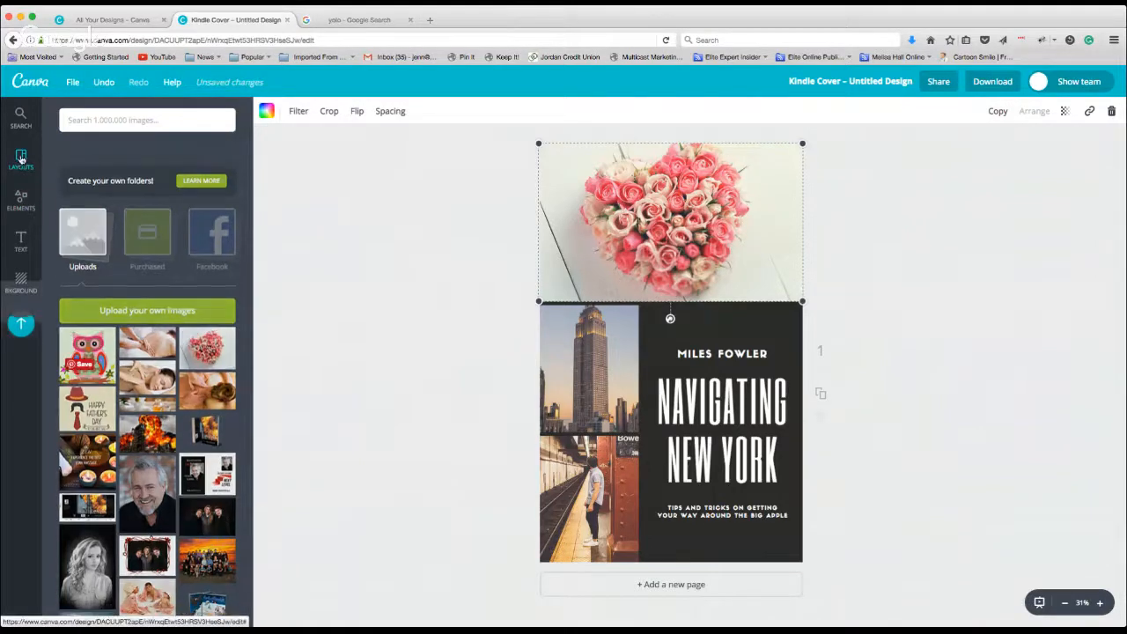
scroll(180, 405, "down", 3)
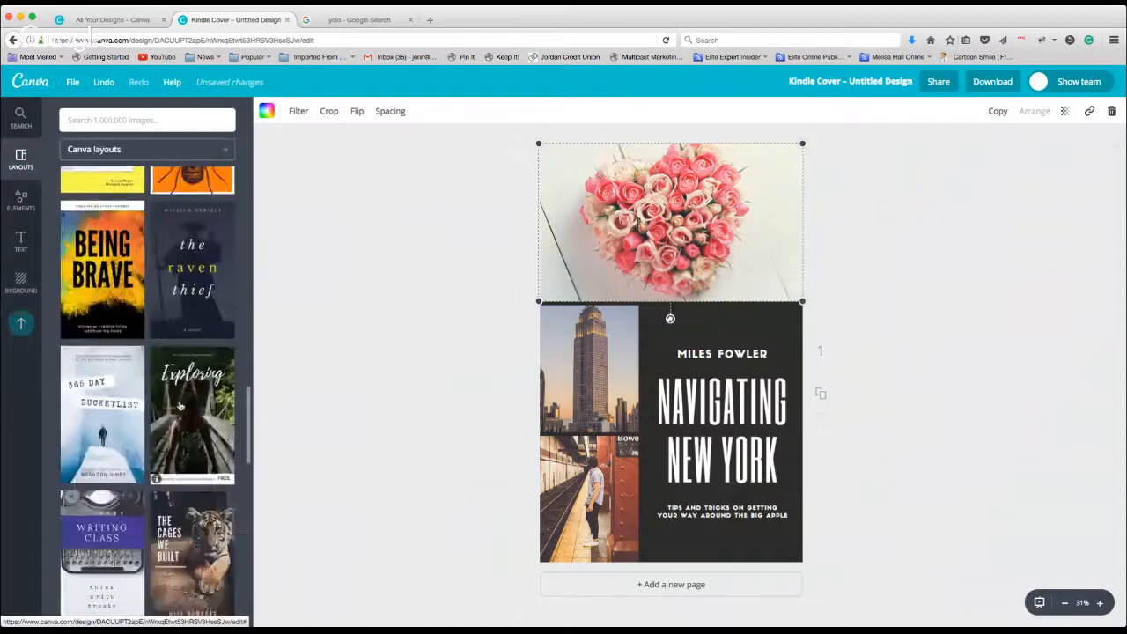
scroll(101, 353, "up", 4)
left_click(101, 346)
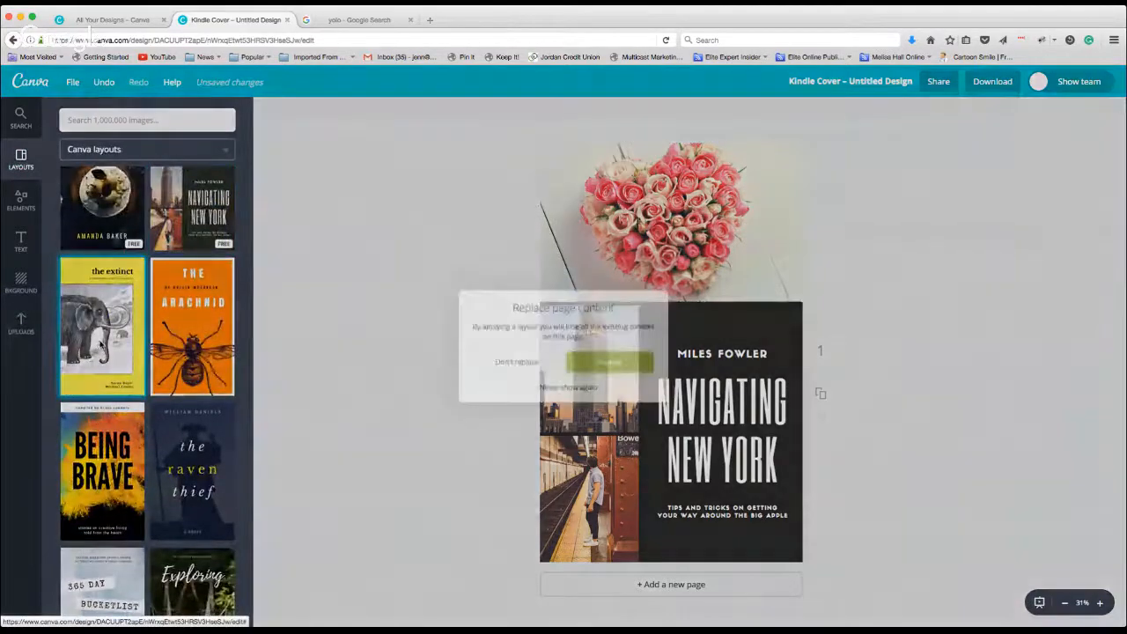
left_click(522, 371)
scroll(101, 418, "down", 5)
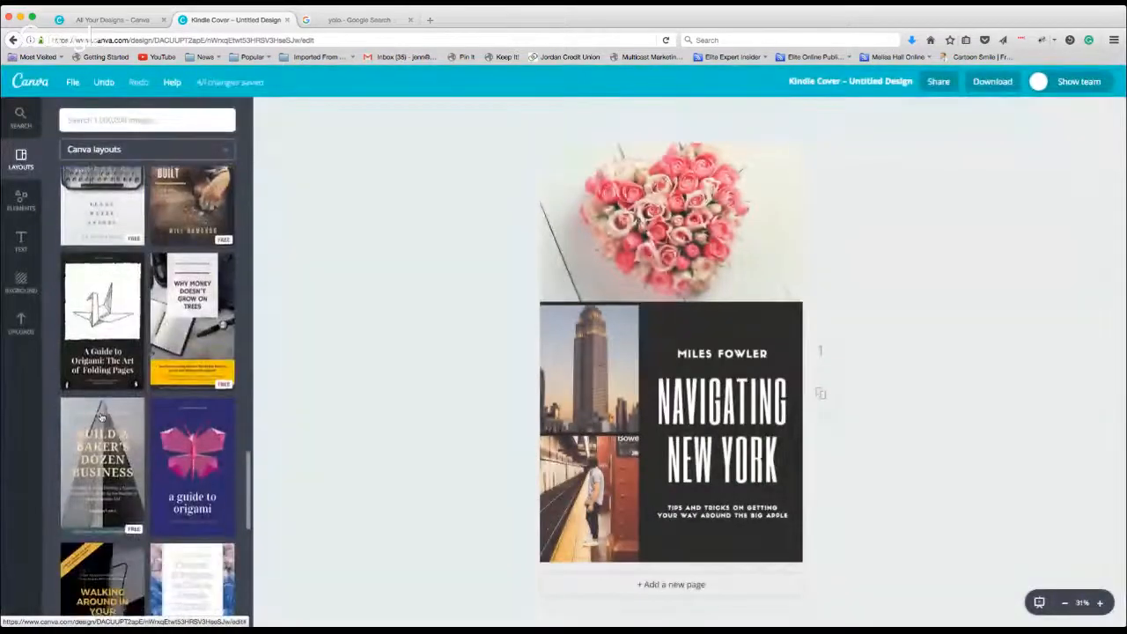
scroll(101, 417, "down", 10)
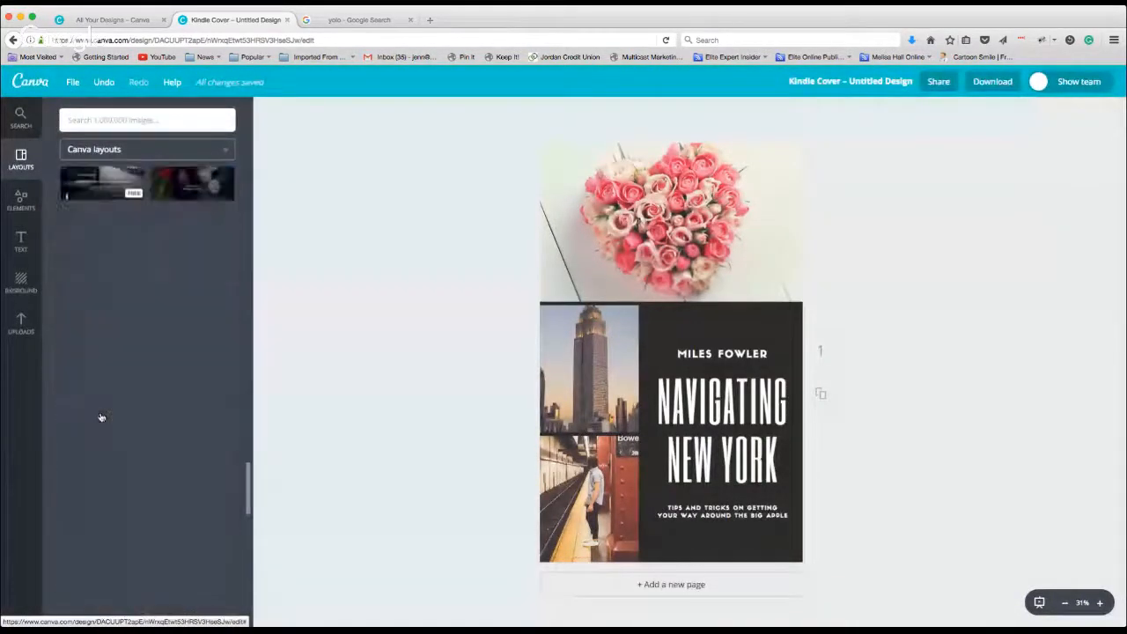
scroll(102, 418, "down", 1)
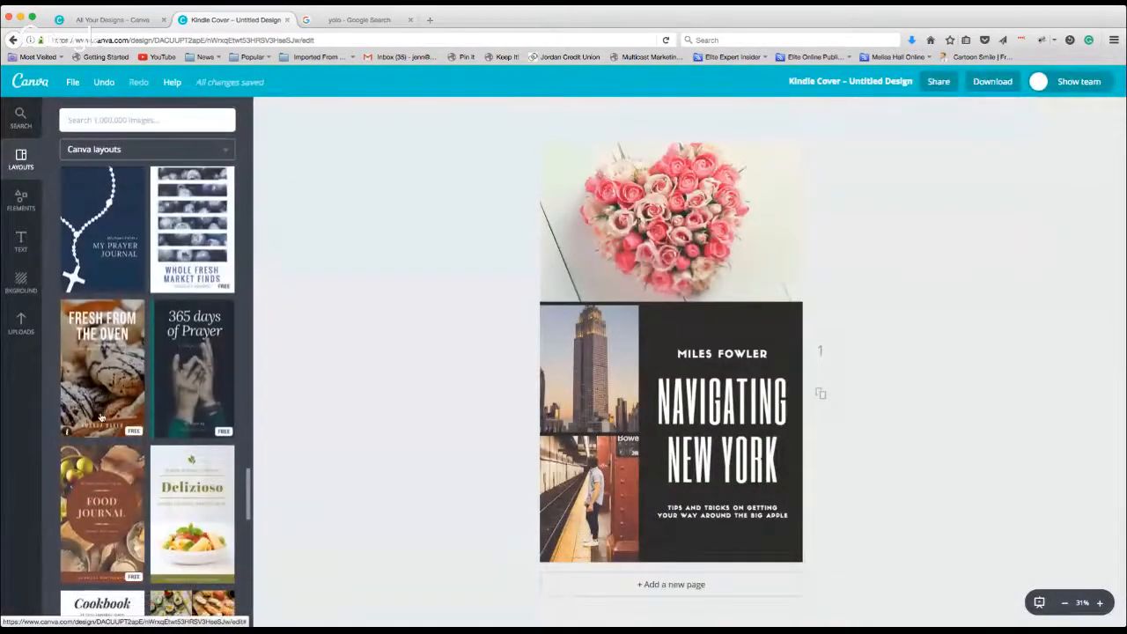
scroll(101, 417, "down", 5)
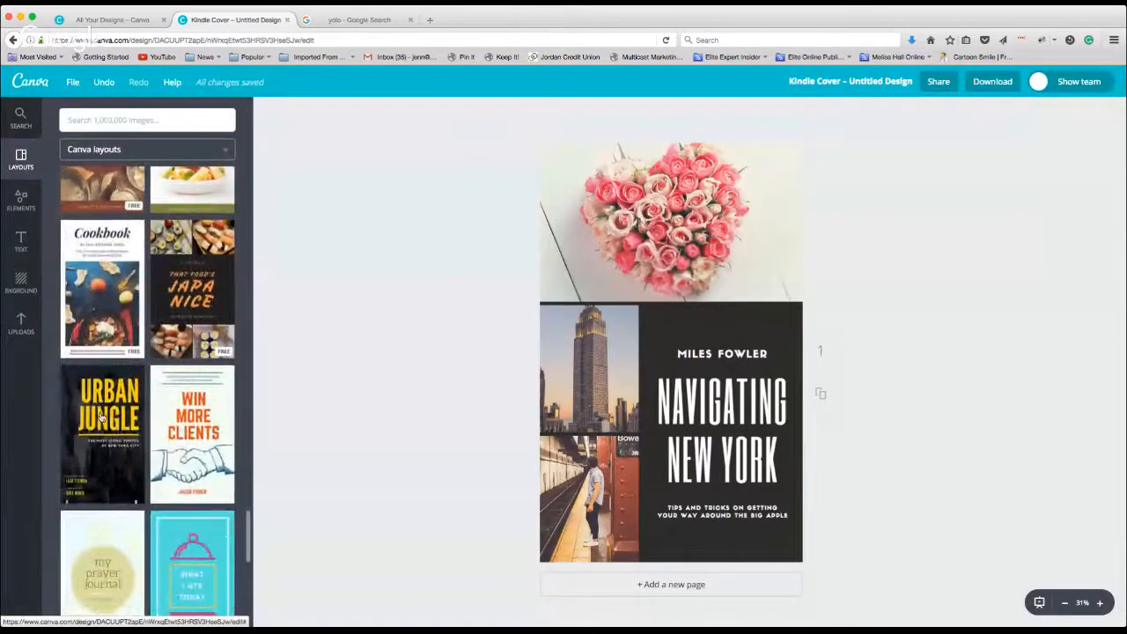
scroll(101, 418, "down", 2)
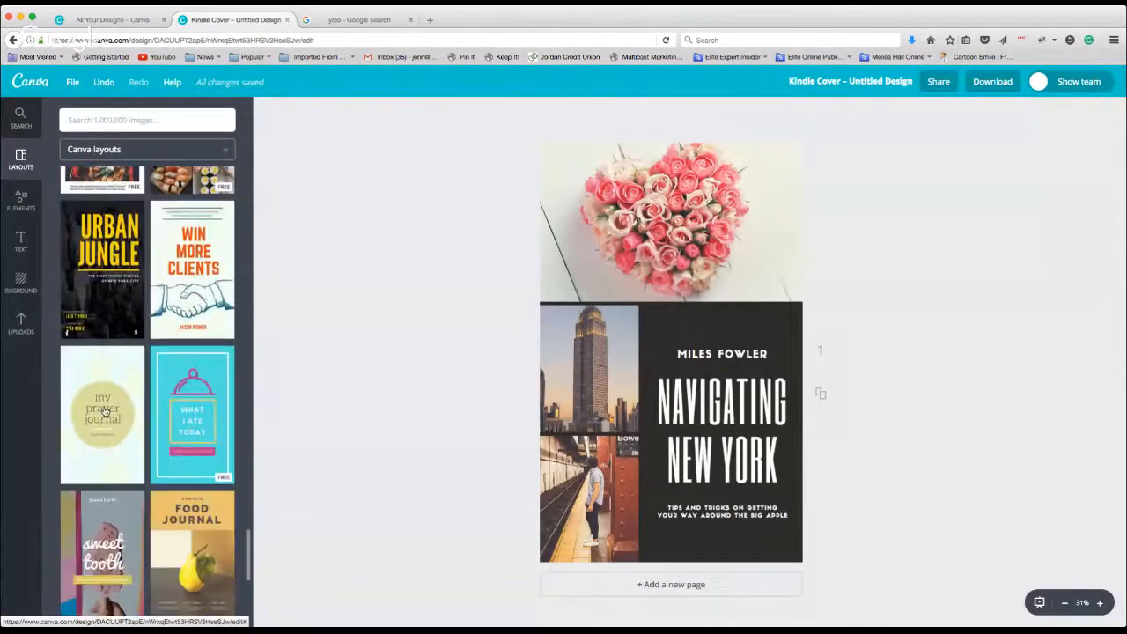
scroll(104, 411, "down", 3)
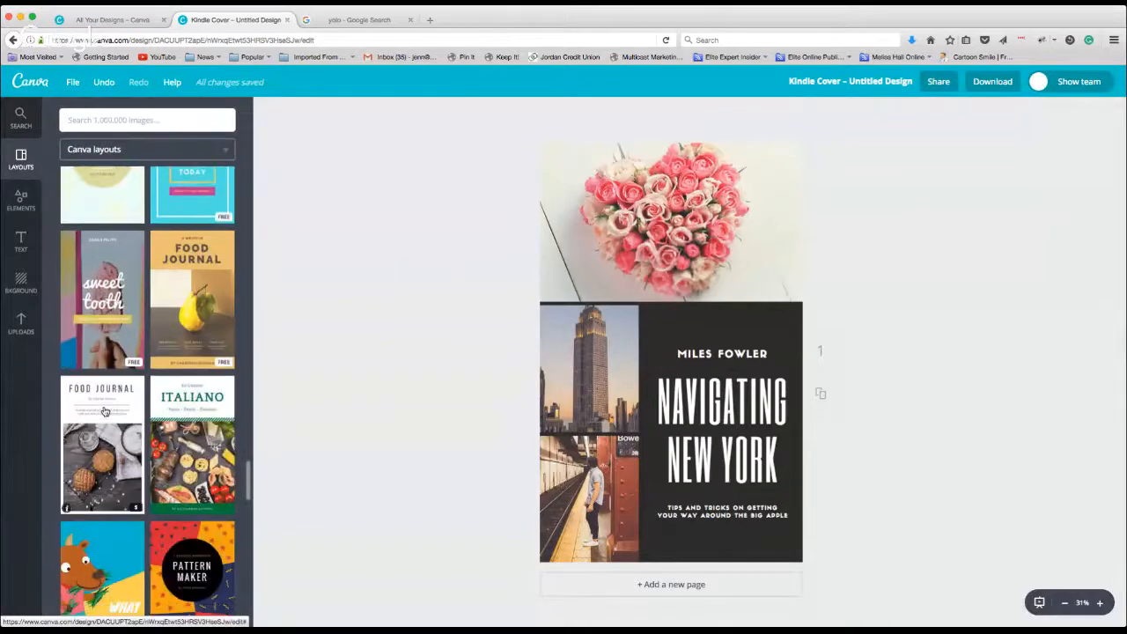
left_click(107, 351)
left_click(617, 365)
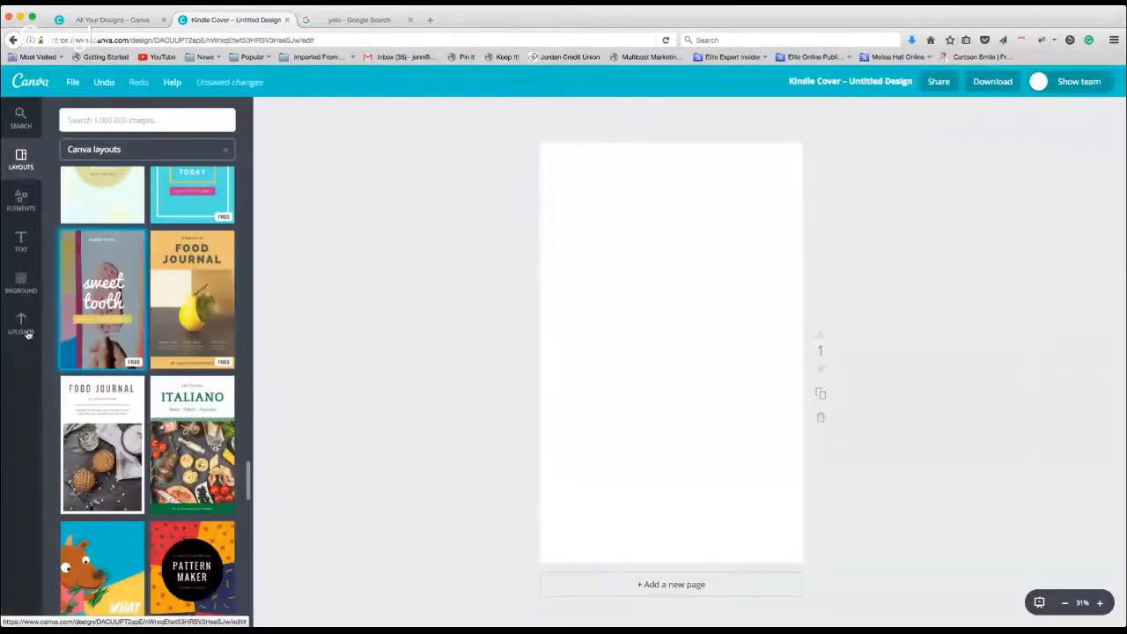
Replace the layout's ice cream photo with the uploaded owl image.
left_click(27, 331)
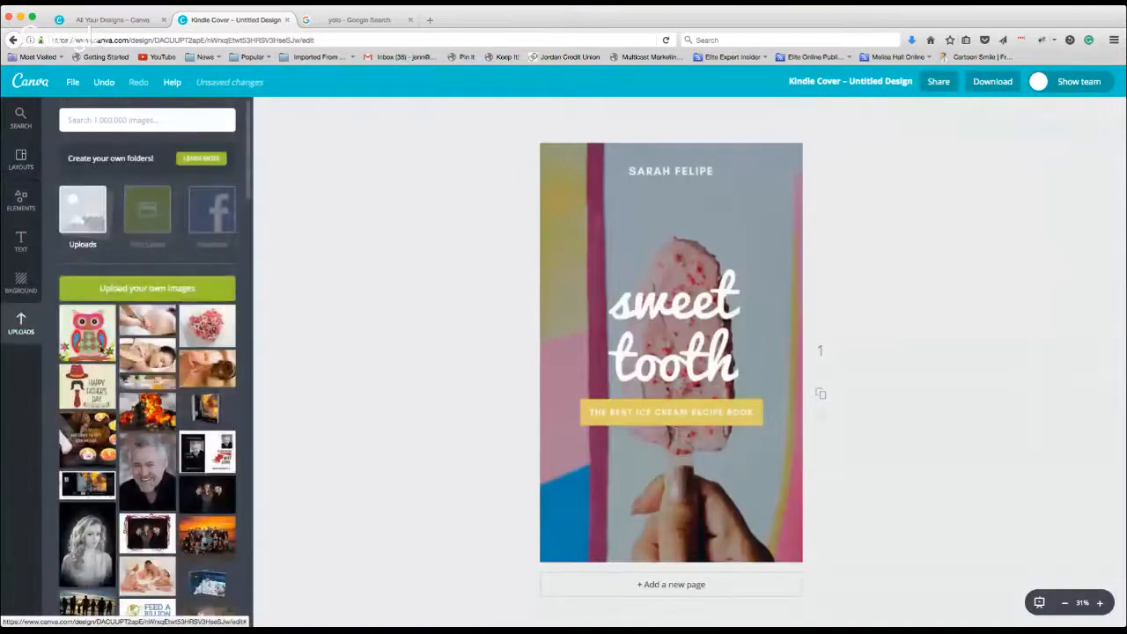
left_click(78, 335)
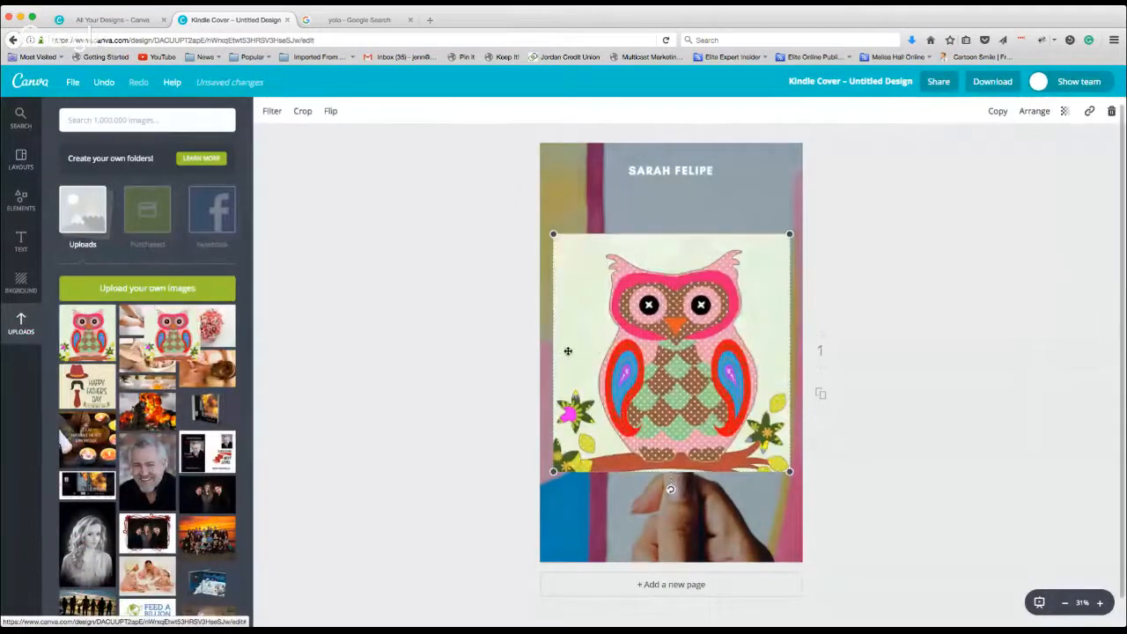
left_click_drag(599, 348, 616, 370)
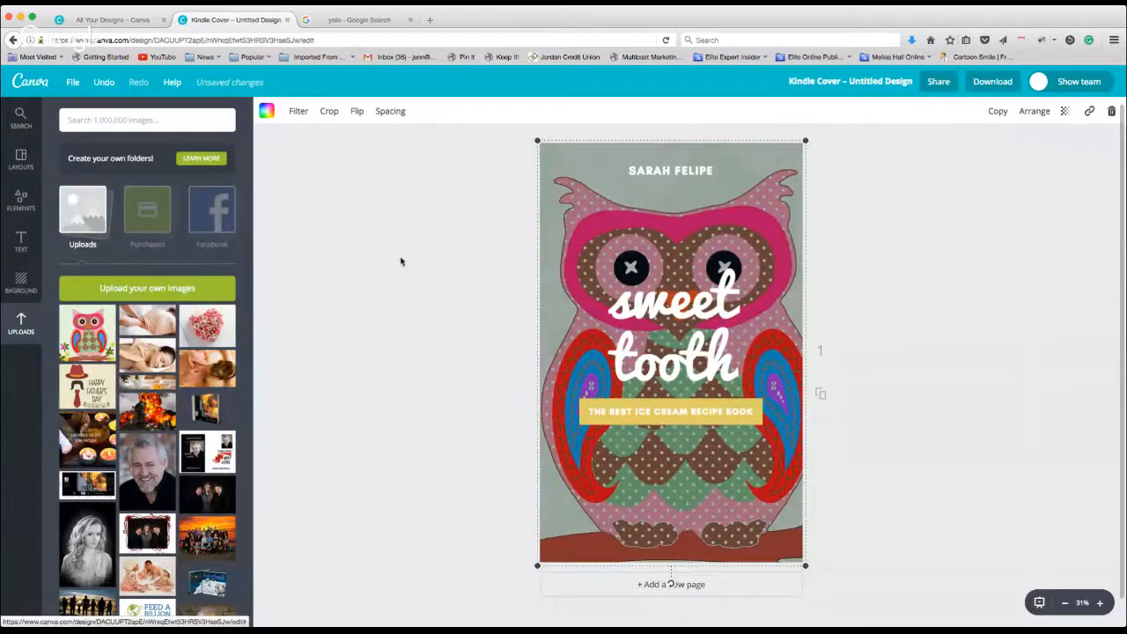
Crop the owl image by shifting it within its full-page frame.
left_click(331, 112)
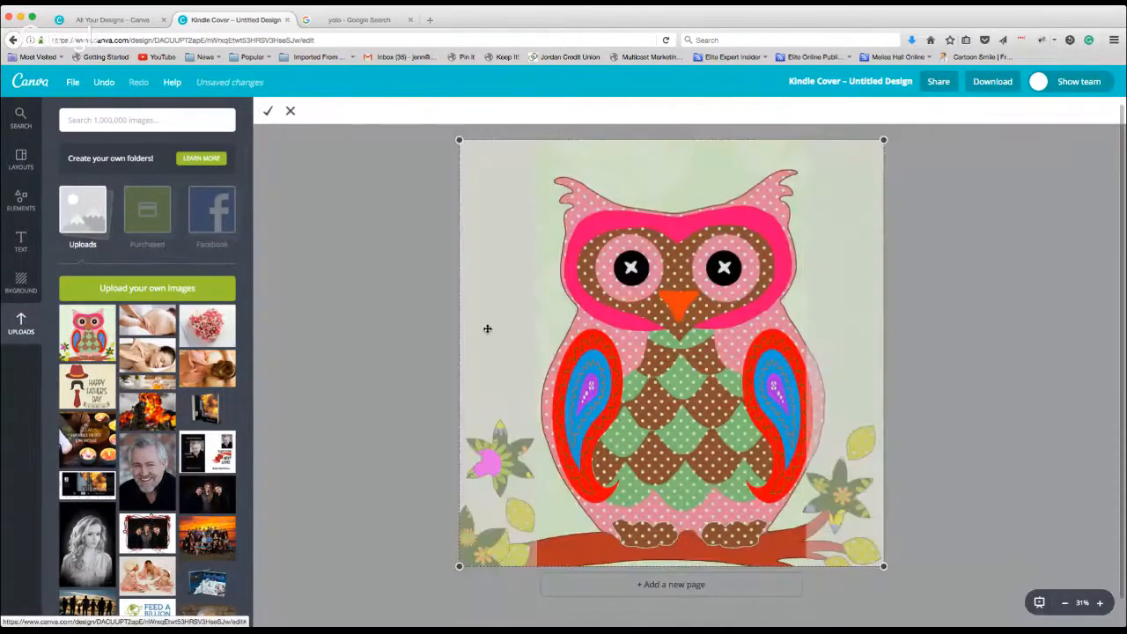
left_click_drag(626, 297, 674, 296)
mouse_move(627, 297)
left_mouse_down()
mouse_move(605, 297)
mouse_move(685, 300)
mouse_move(618, 312)
left_mouse_up()
left_click(269, 113)
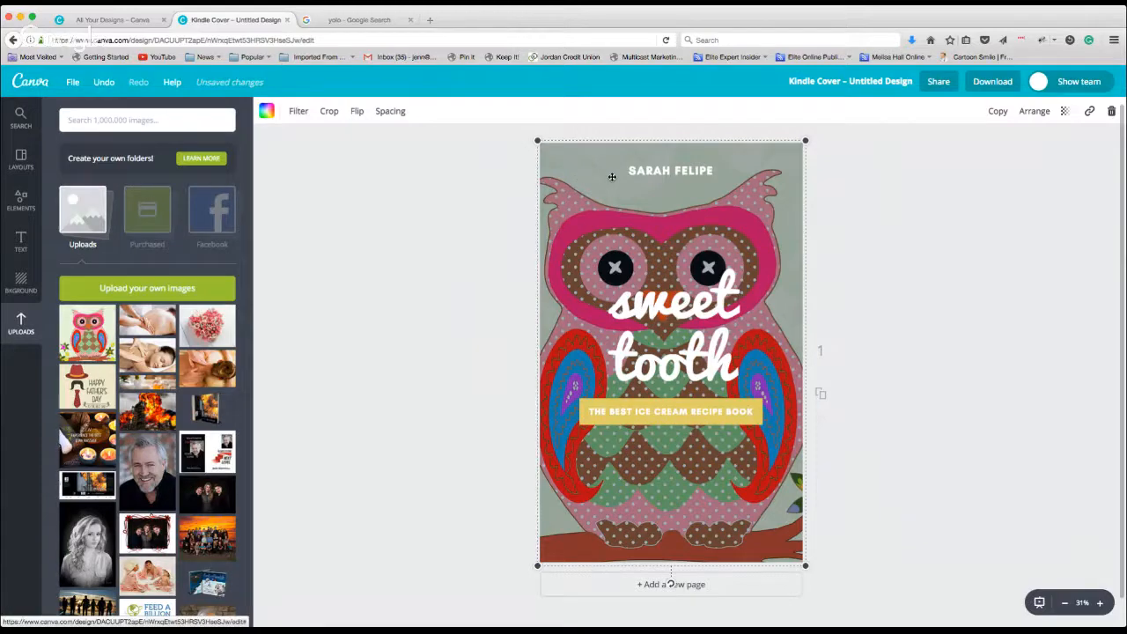
Move the owl image aside and delete the dark blue layer from the page.
left_click_drag(611, 176, 672, 176)
left_click(565, 220)
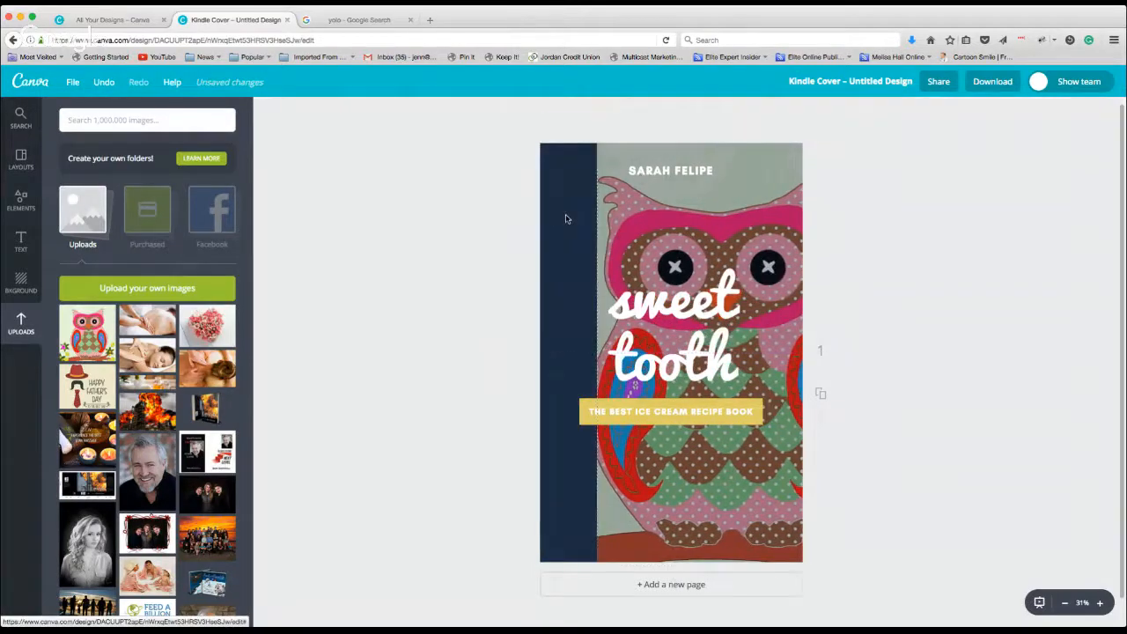
left_click(568, 217)
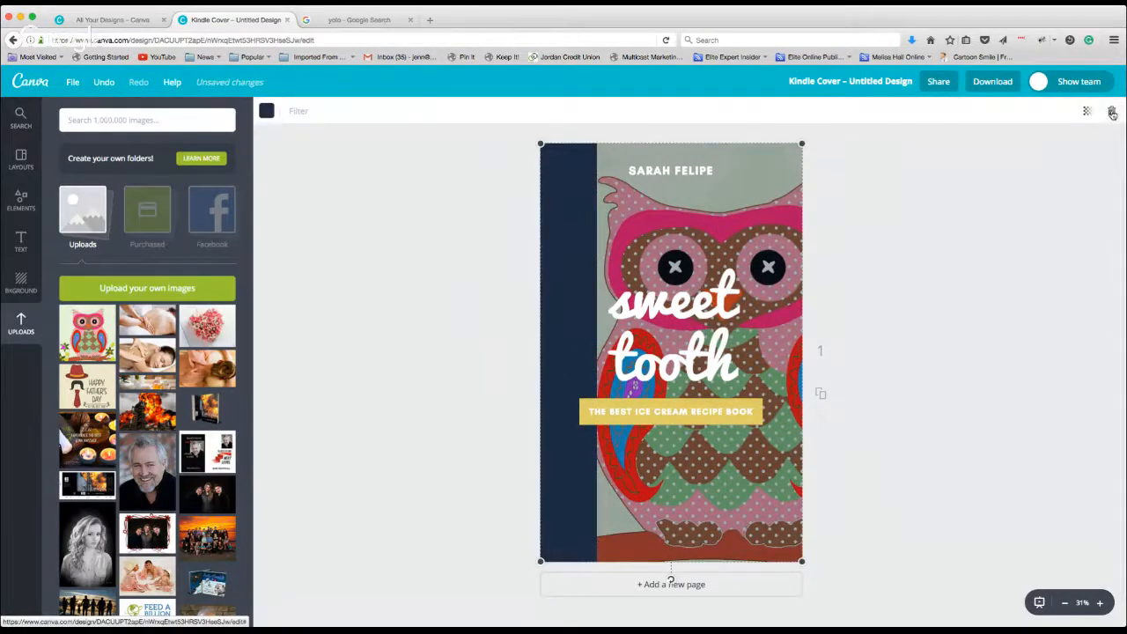
key("Delete")
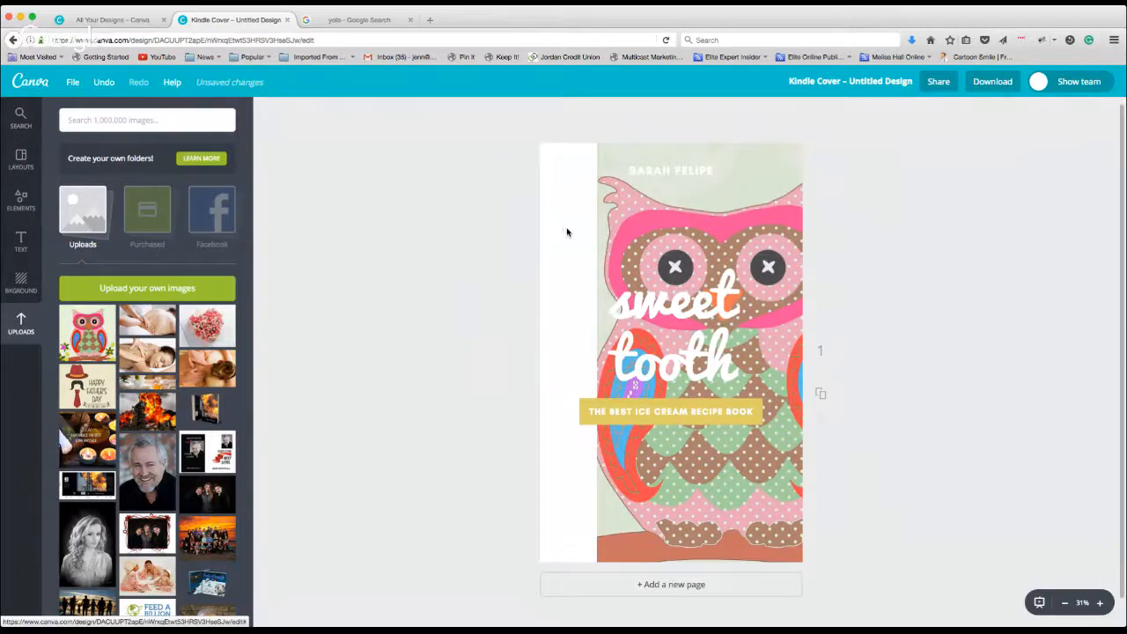
Shift the framed owl image back across the page and delete it from the cover.
left_click(662, 218)
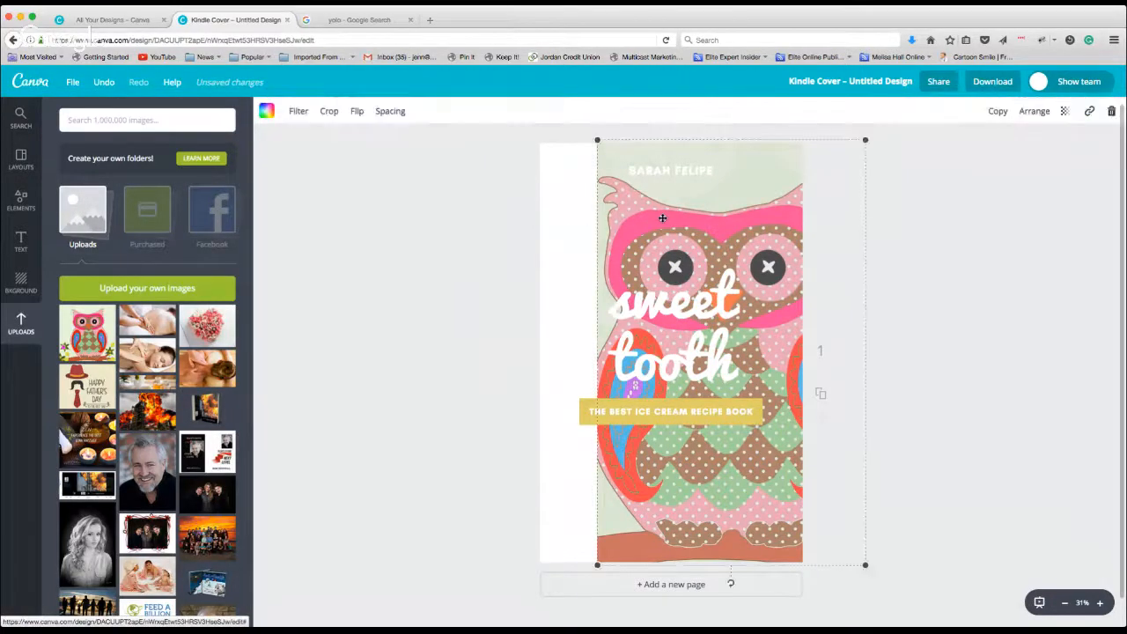
left_click_drag(662, 219, 558, 218)
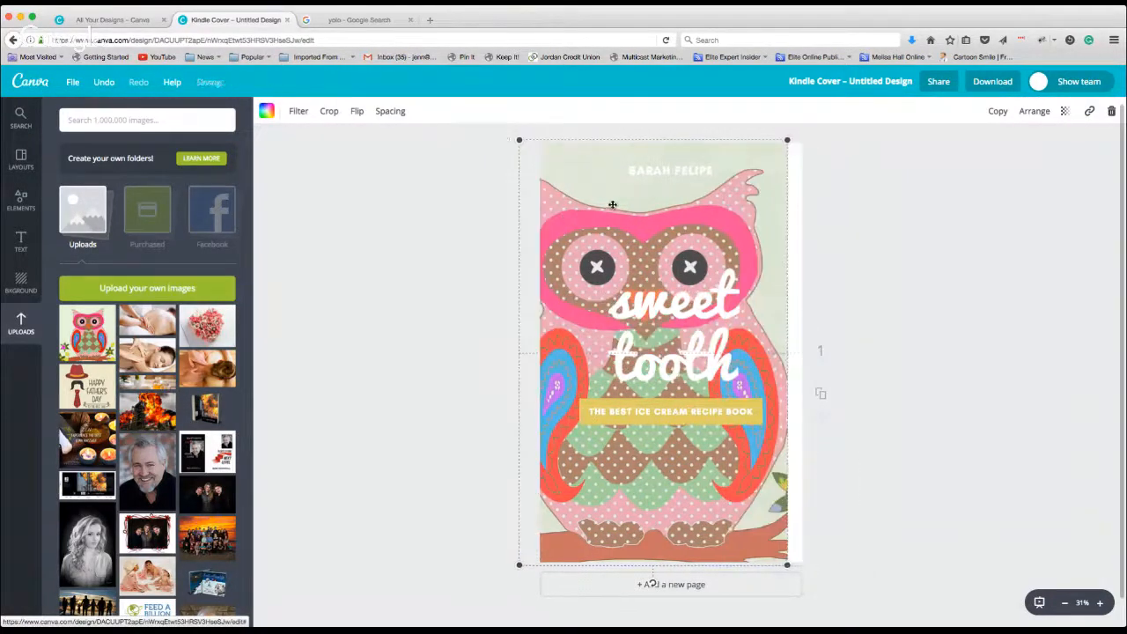
left_click(1111, 111)
left_click(1079, 166)
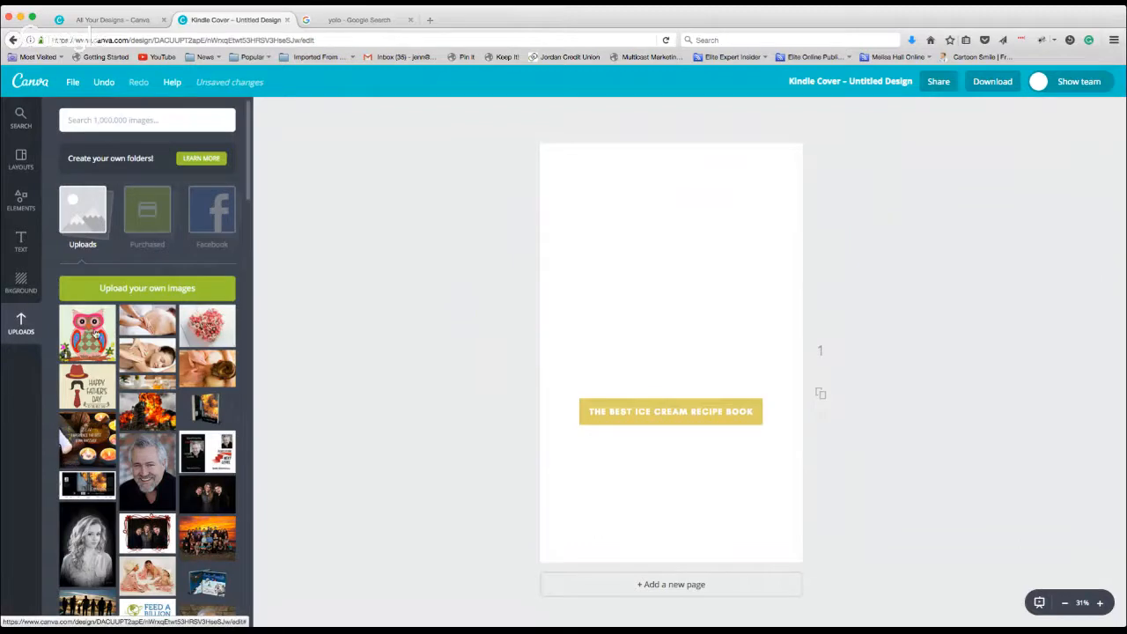
Add the uploaded owl image to the blank cover, enlarge it to about the page height and centre it.
left_click_drag(92, 334, 704, 315)
left_click_drag(662, 355, 659, 291)
left_click_drag(773, 380, 931, 604)
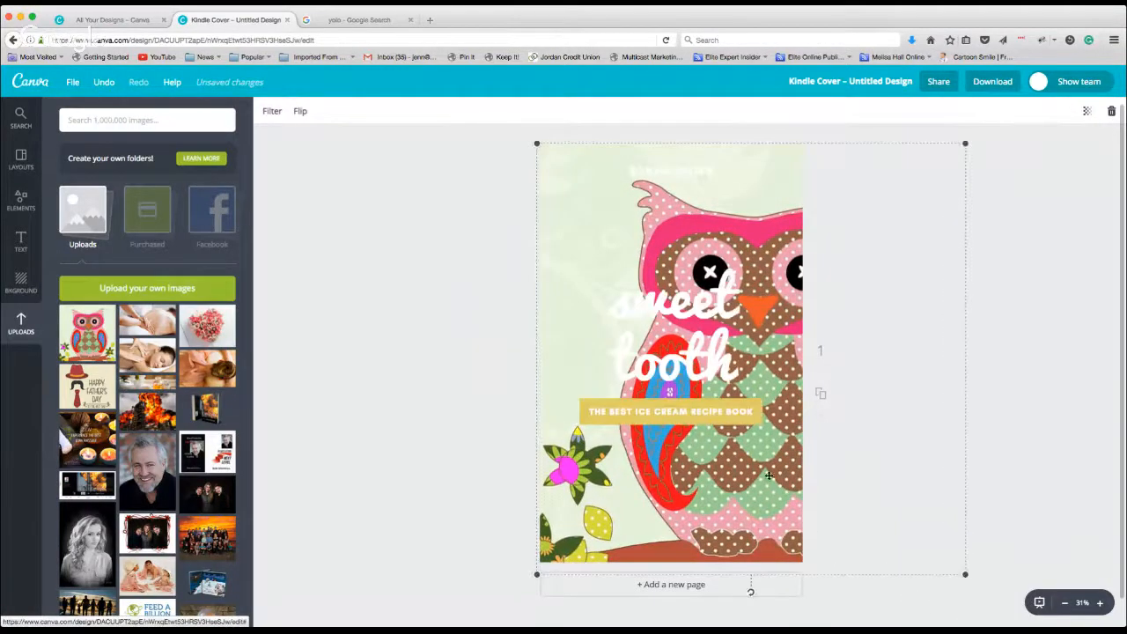
left_click_drag(766, 473, 692, 454)
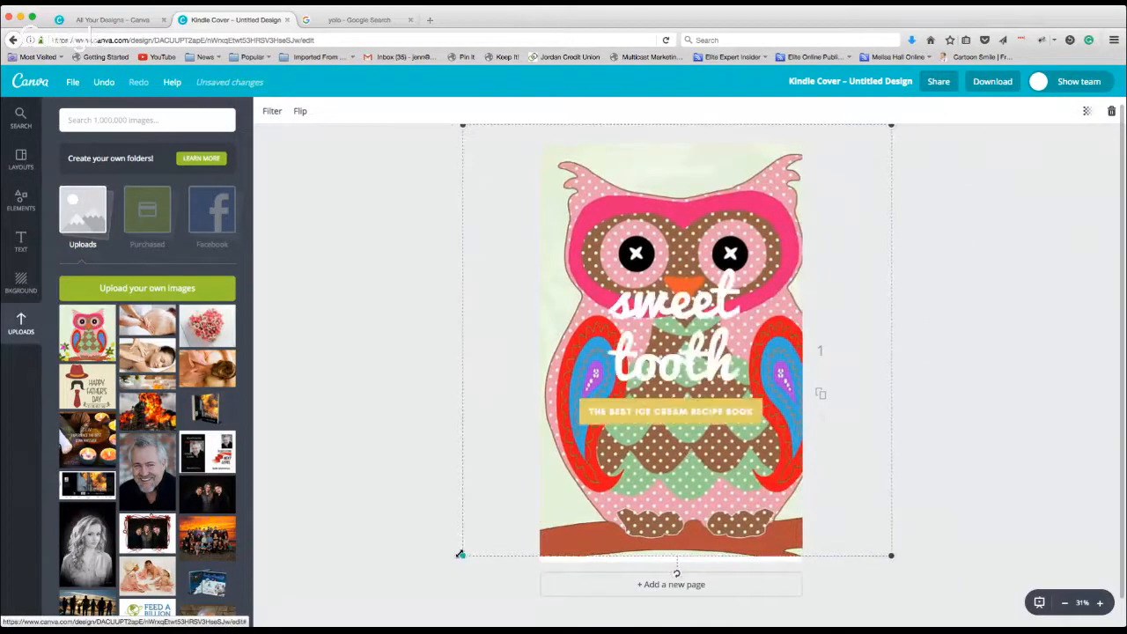
Shrink the owl image to fit within the page width, place it on the cover's lower half and move the subtitle with its yellow banner above it.
left_click_drag(463, 556, 627, 427)
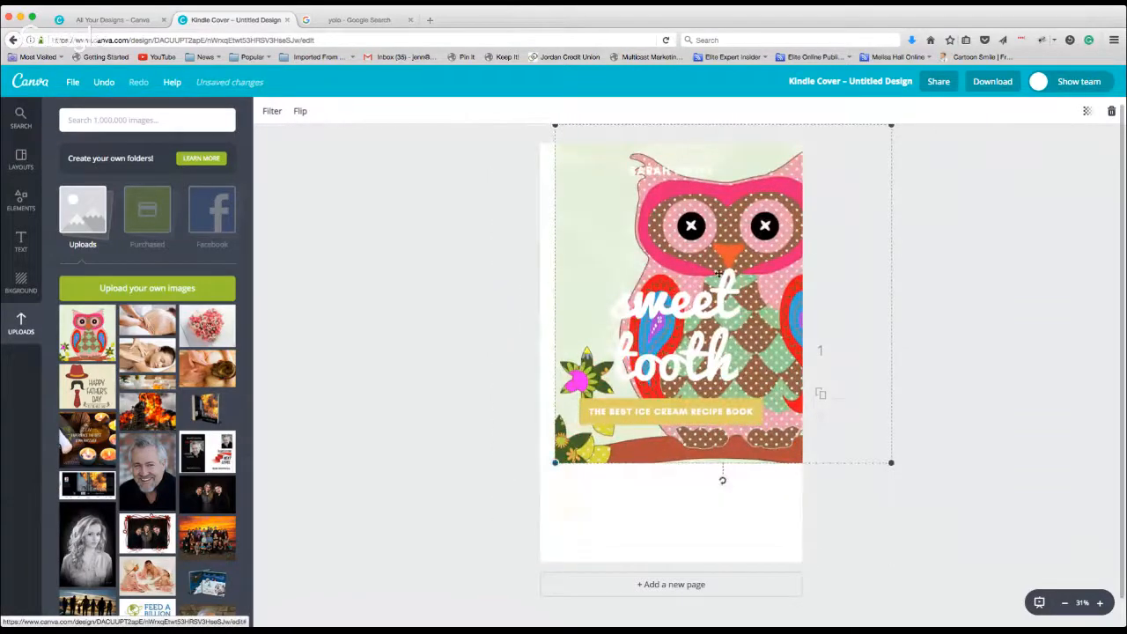
left_click_drag(720, 273, 723, 308)
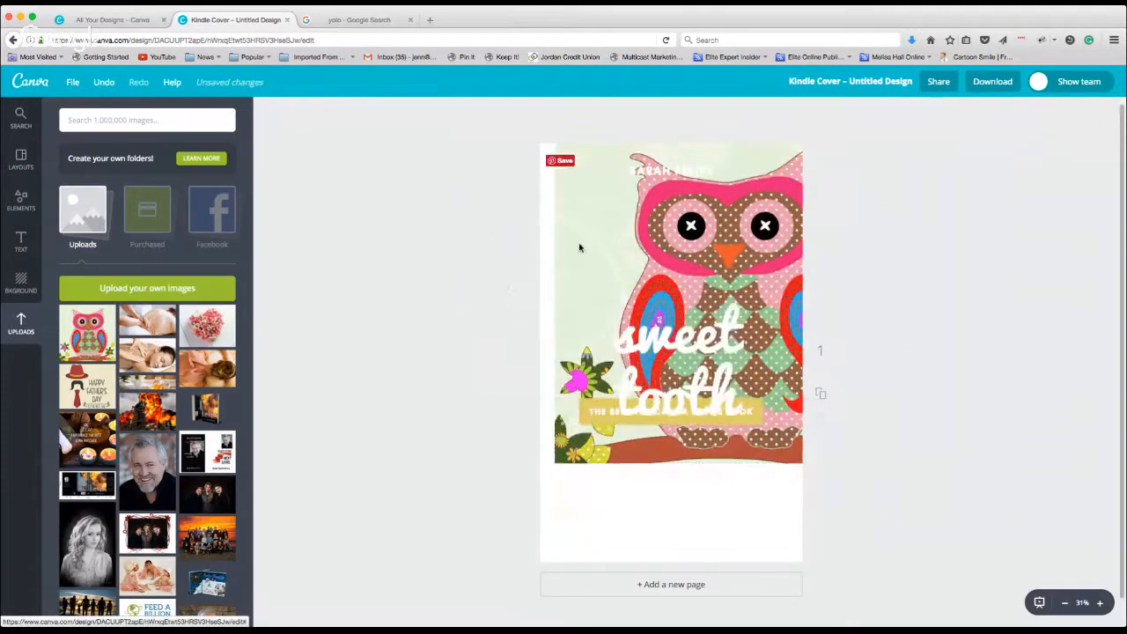
left_click_drag(579, 247, 538, 279)
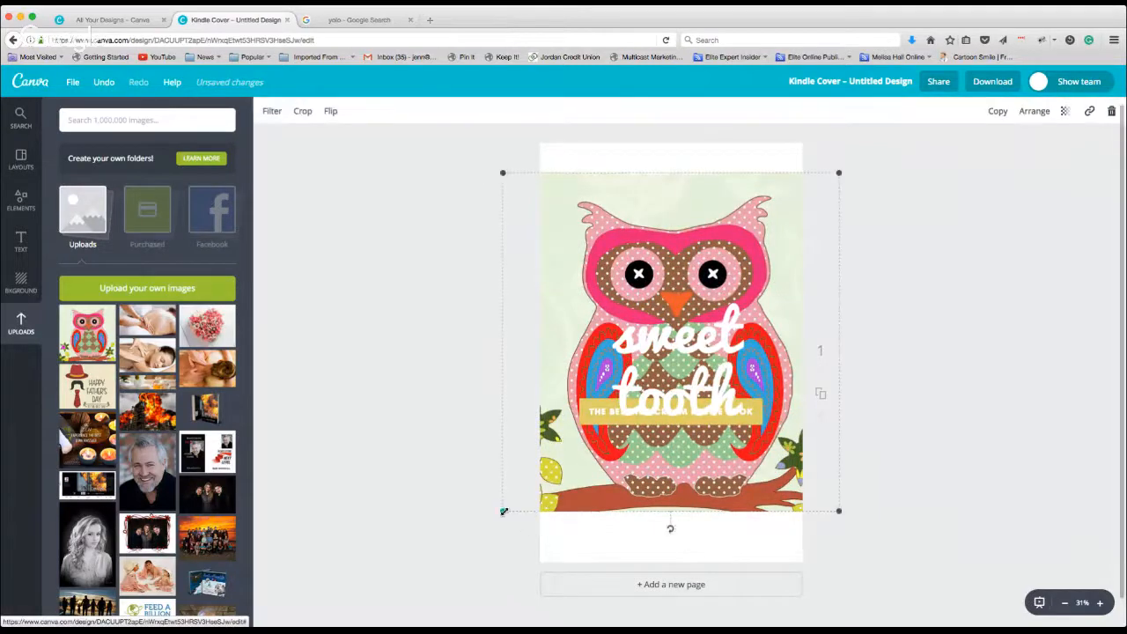
left_click_drag(504, 511, 589, 424)
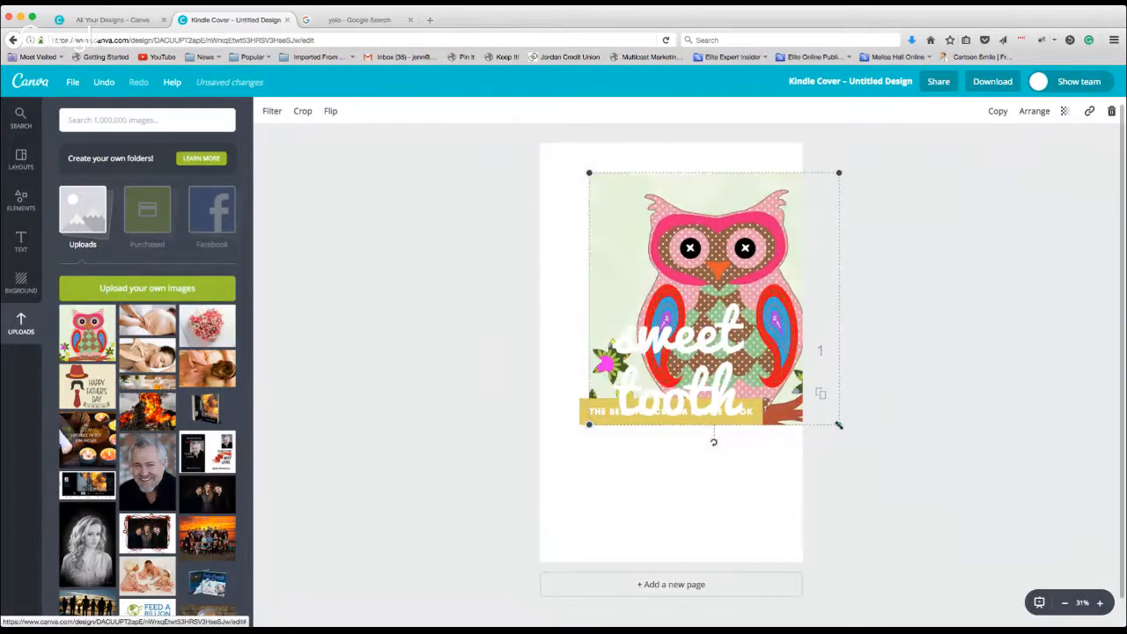
left_click_drag(838, 425, 794, 387)
left_click_drag(711, 238, 673, 213)
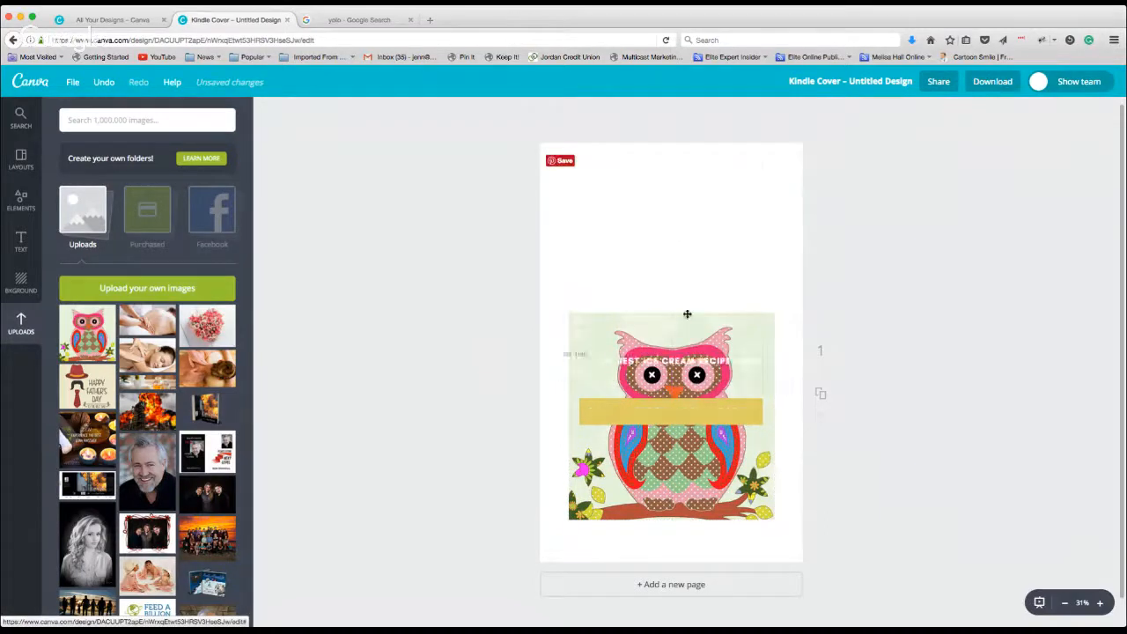
left_click_drag(683, 411, 684, 224)
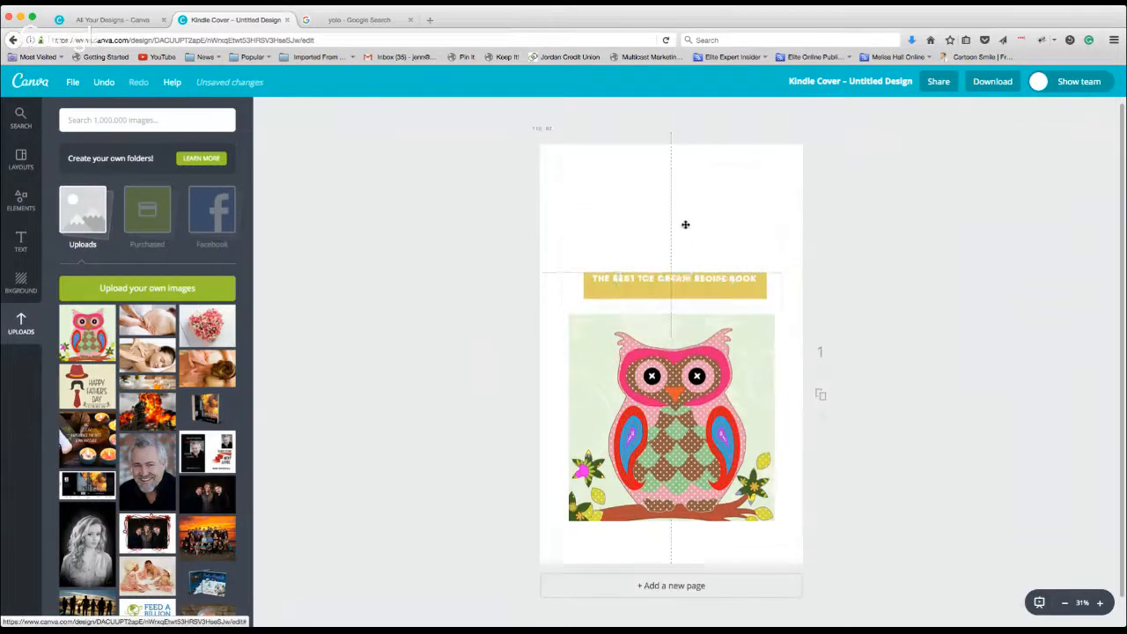
Apply the Rosie filter to the owl image at its default intensity.
left_click(605, 356)
left_click(264, 111)
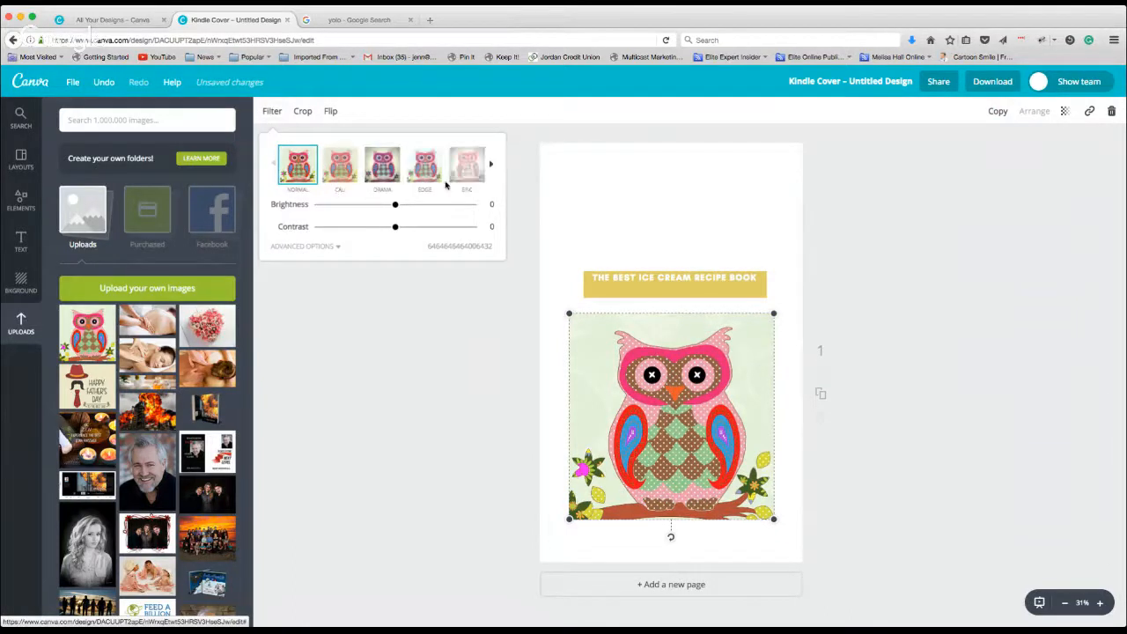
left_click(490, 168)
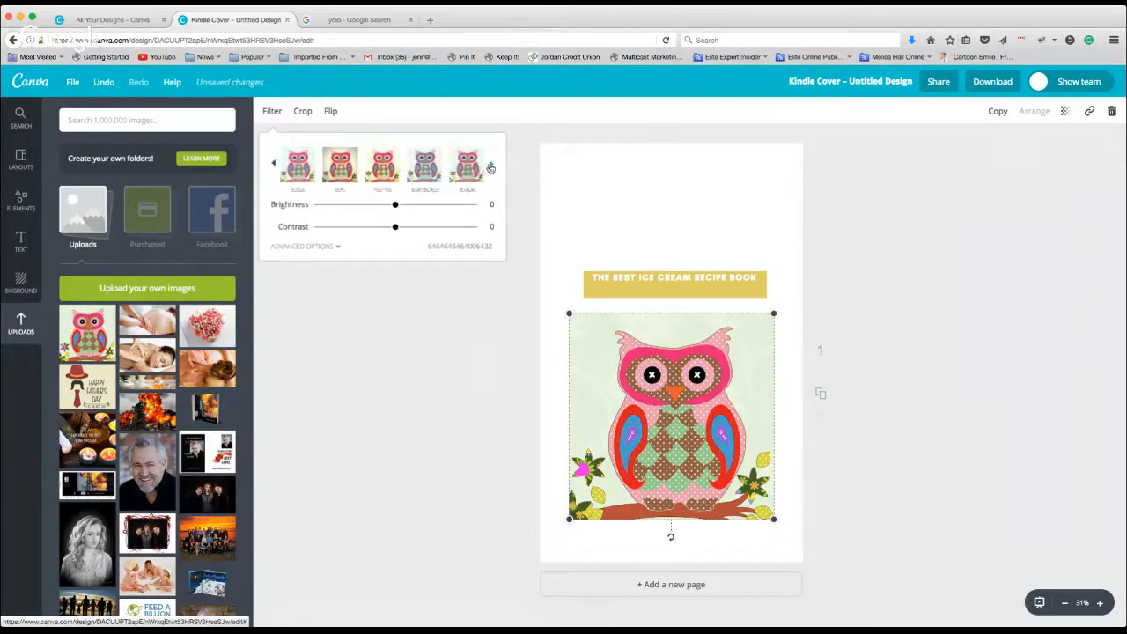
left_click(490, 168)
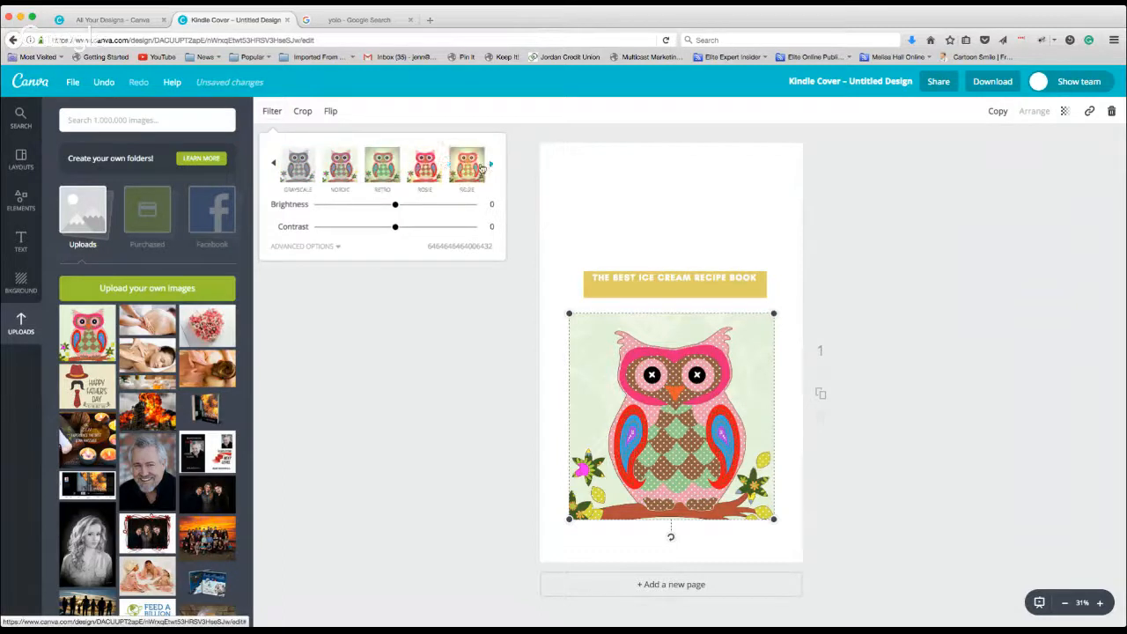
left_click(424, 167)
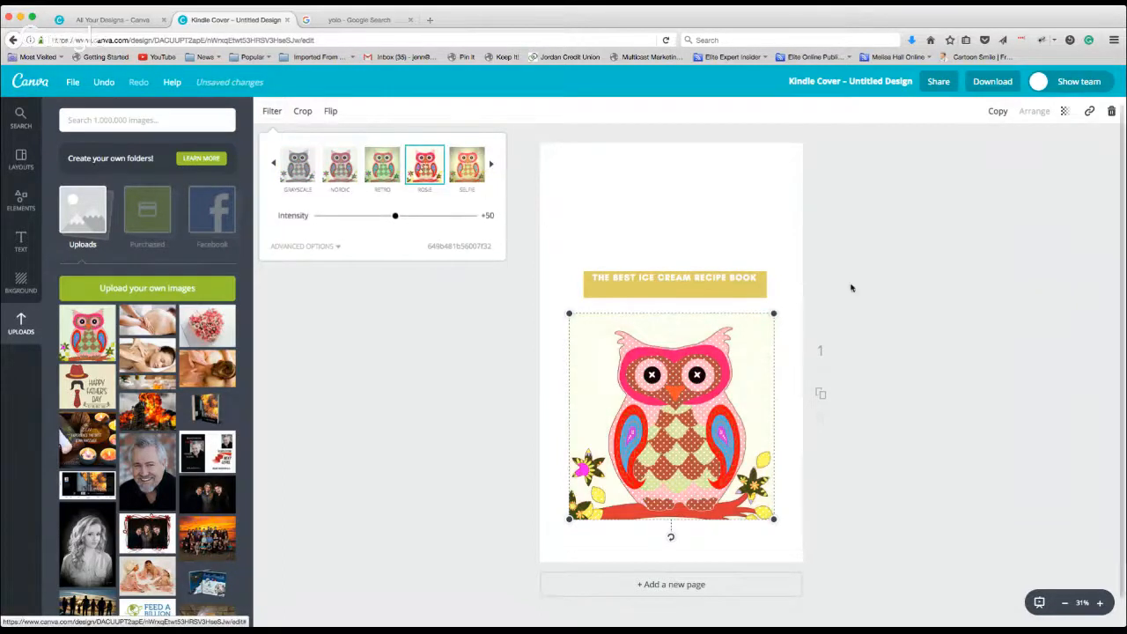
left_click(861, 257)
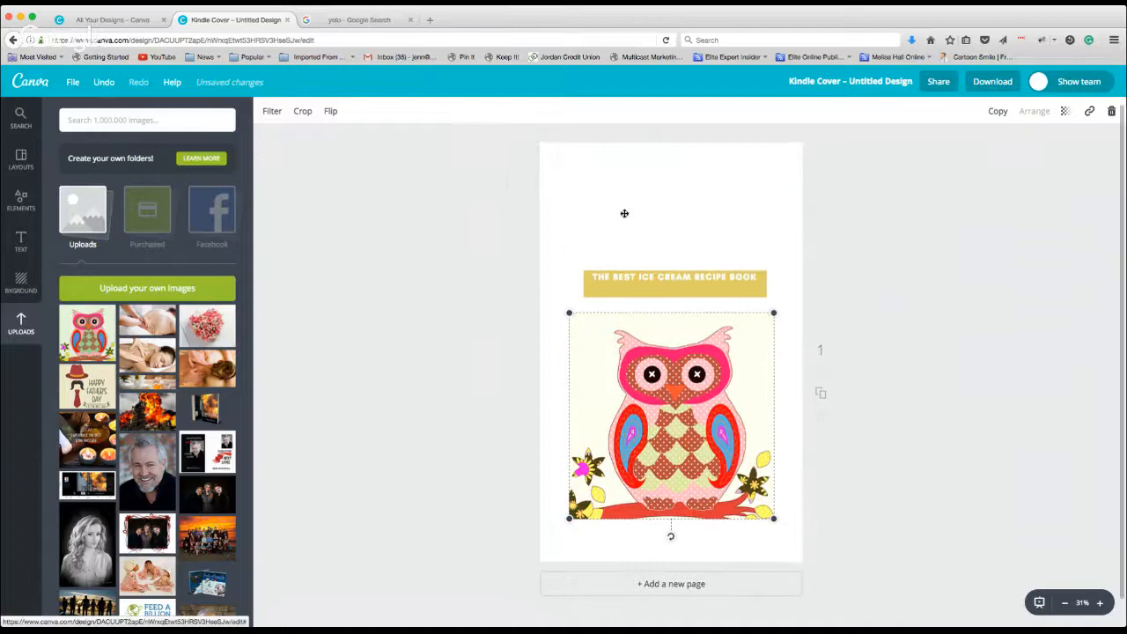
Try the document's gold colour and the default palette's yellow as the cover's background.
left_click(547, 184)
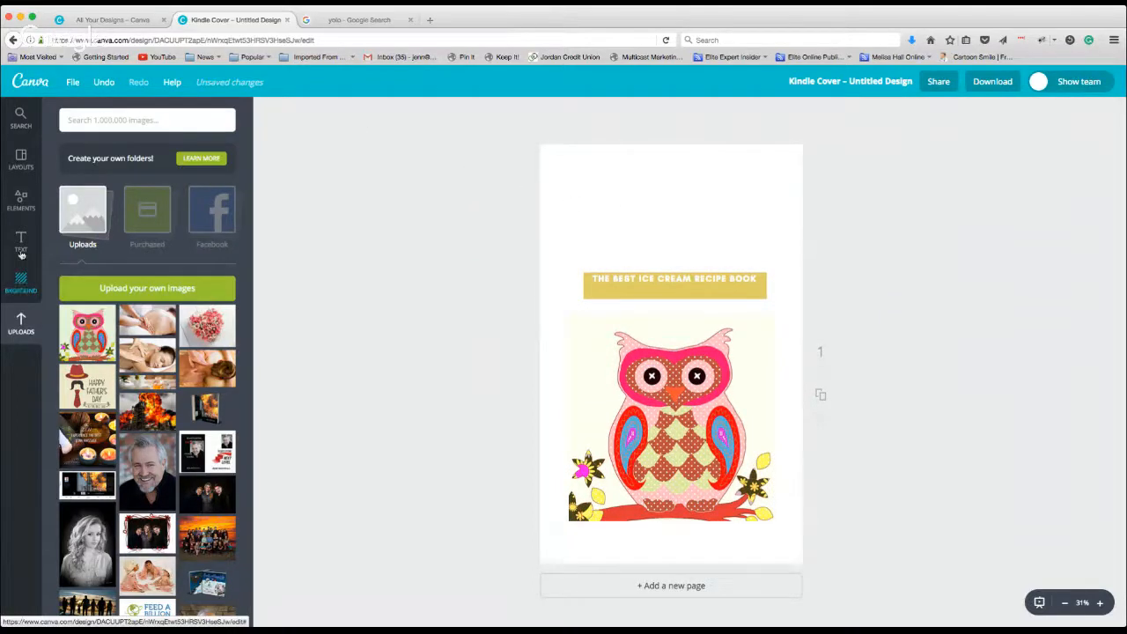
left_click(21, 202)
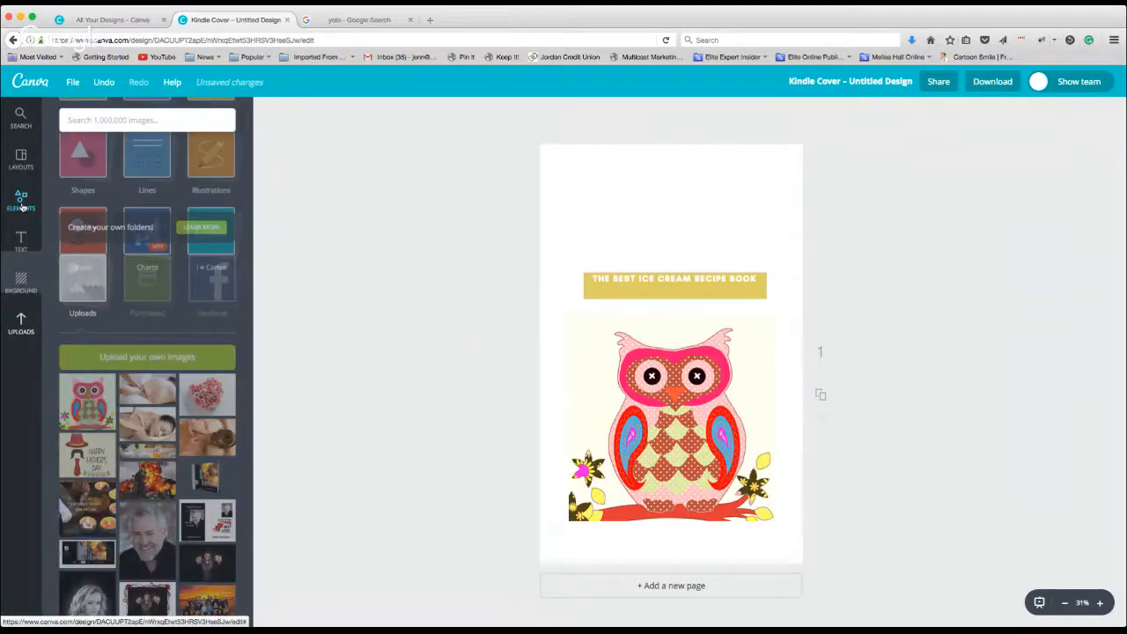
left_click(21, 282)
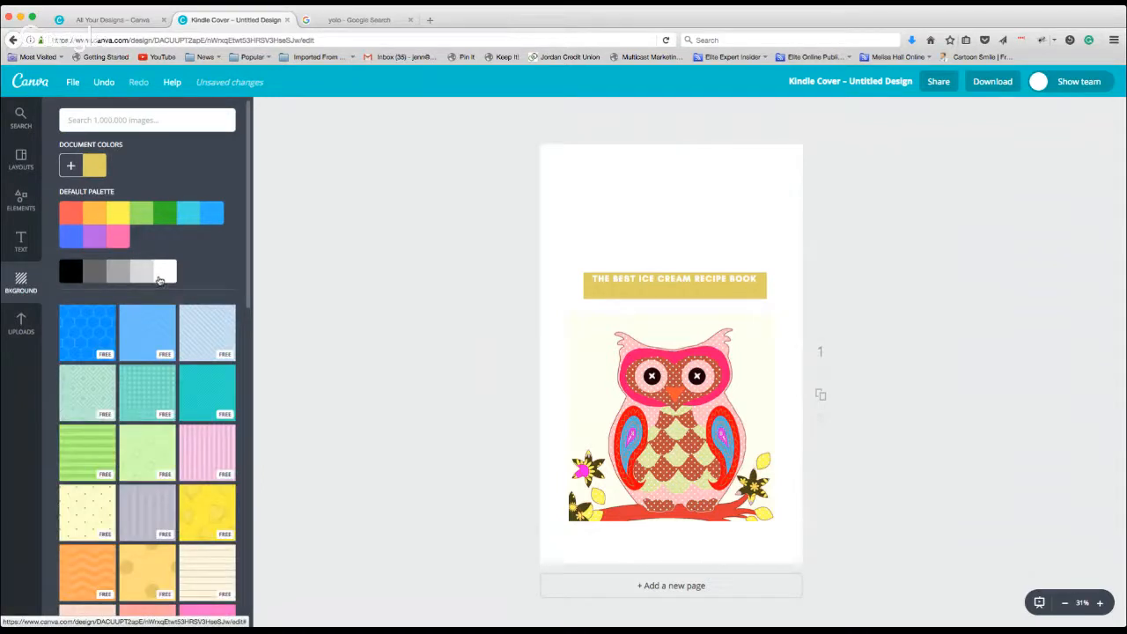
left_click(549, 197)
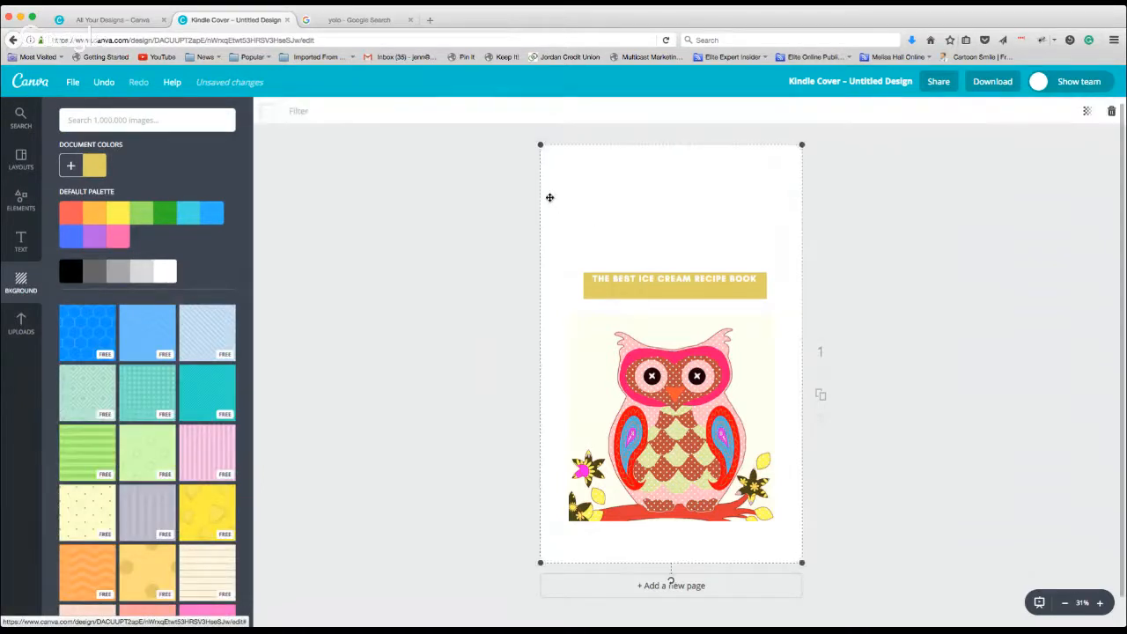
left_click(268, 111)
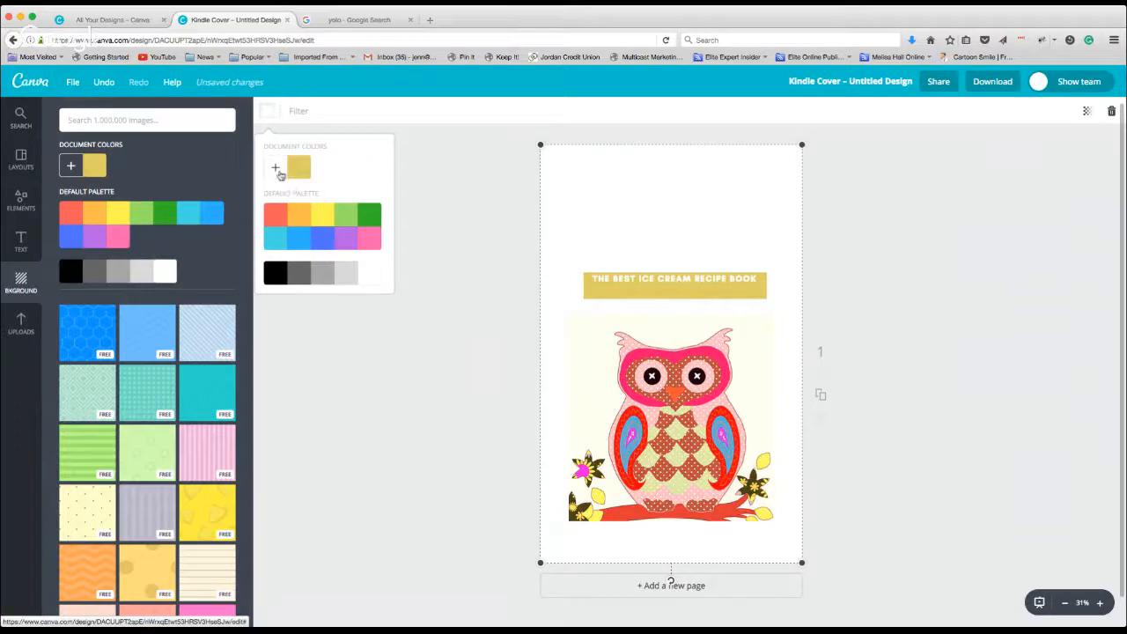
left_click(298, 171)
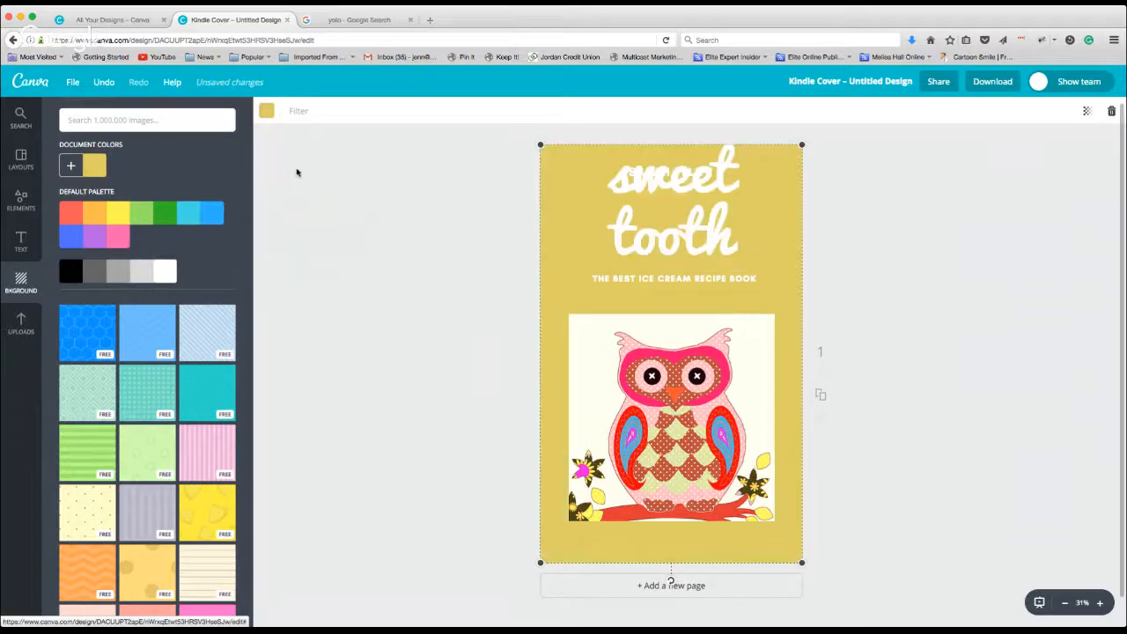
left_click(268, 111)
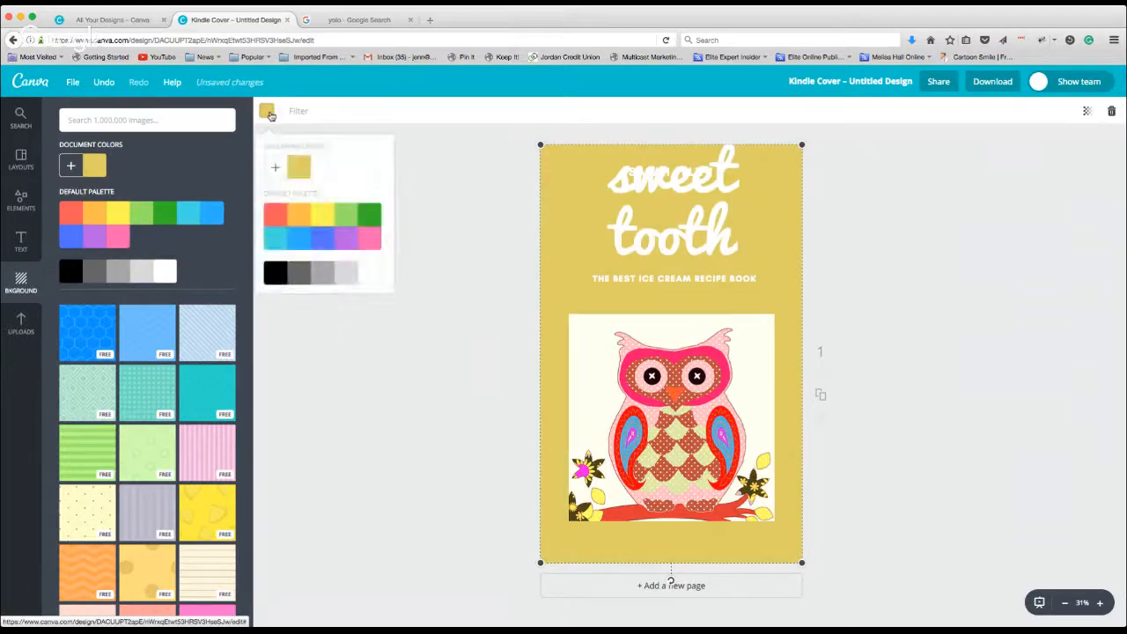
left_click(321, 215)
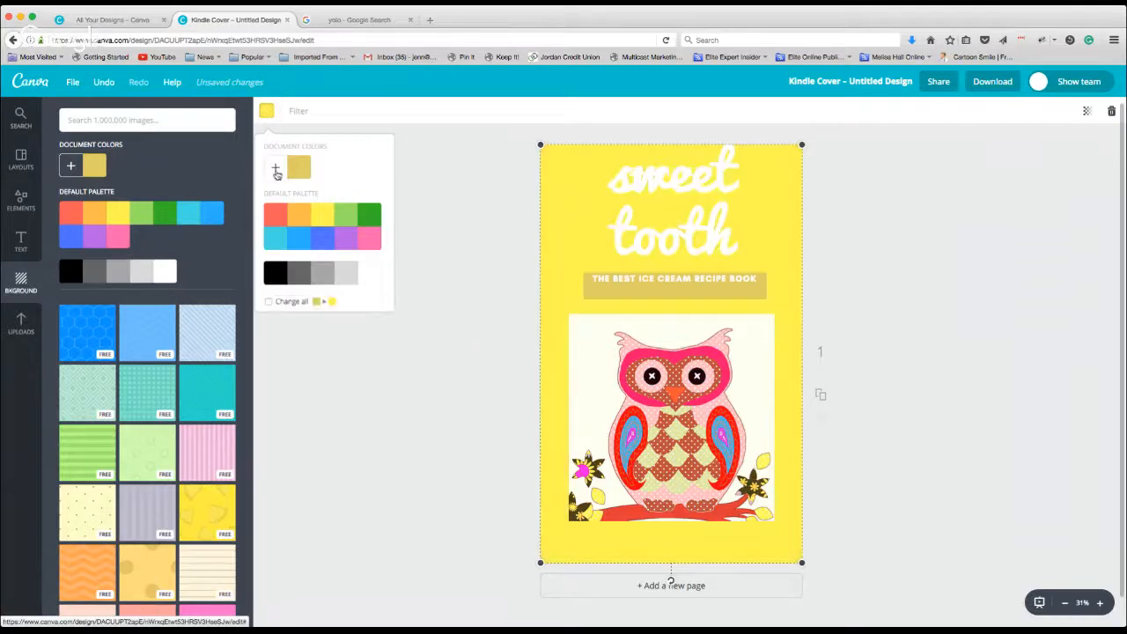
Set the cover's background to the custom pale cream colour fdfff0, matching the owl image's backdrop.
left_click(276, 170)
mouse_move(361, 266)
left_mouse_down()
mouse_move(353, 236)
mouse_move(343, 238)
left_mouse_up()
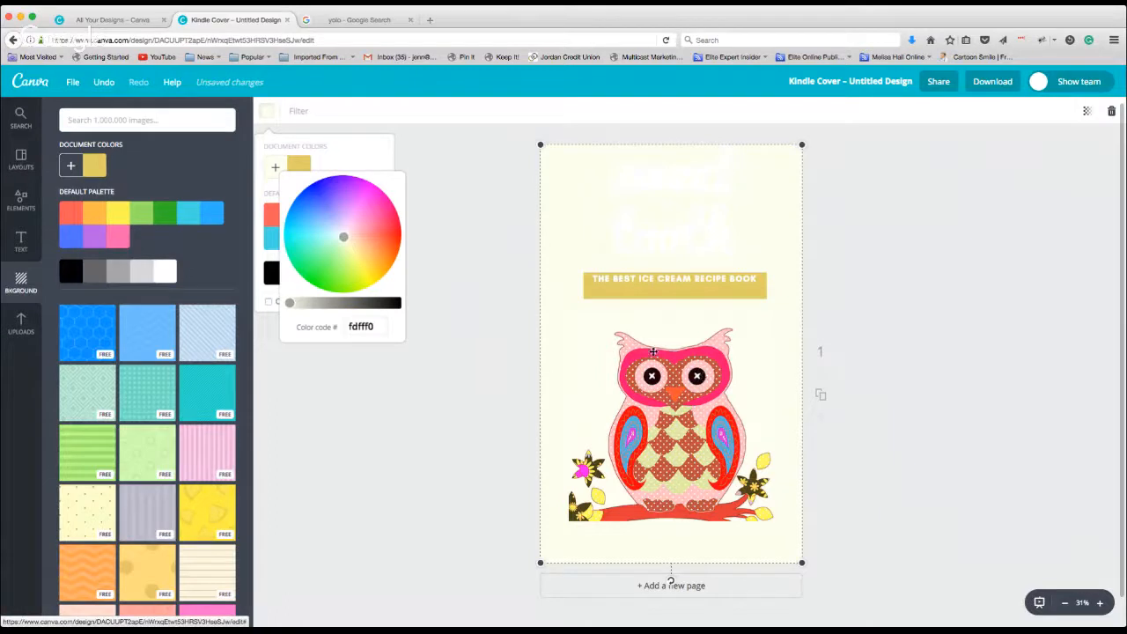
left_click(391, 396)
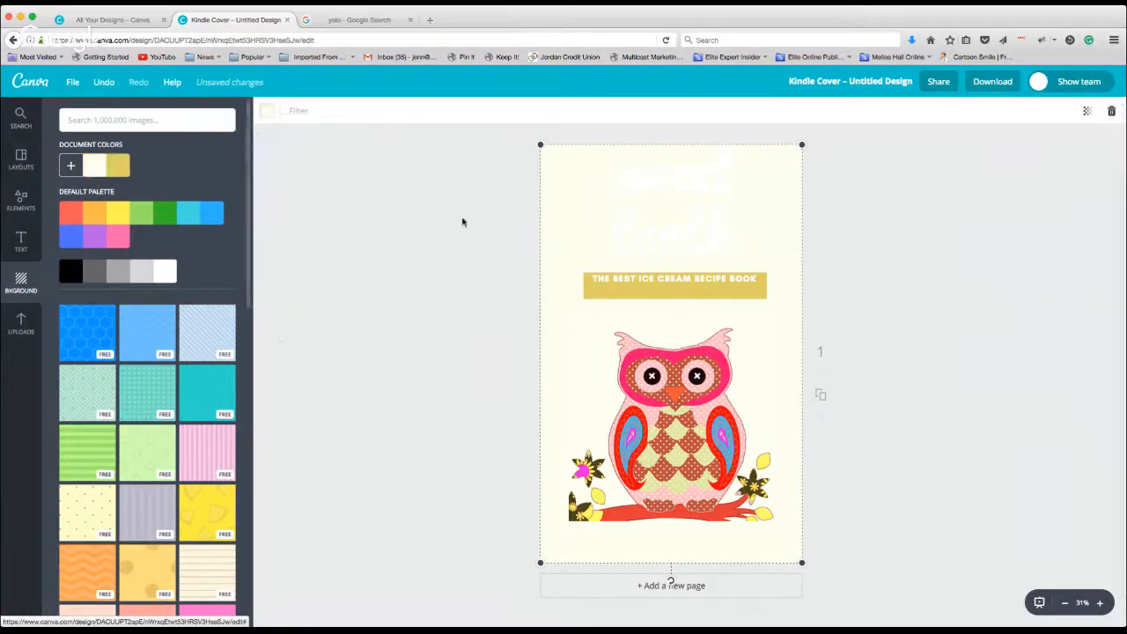
Recolour the "sweet tooth" title with the custom deep pink ff2e7e to match the owl.
left_click(687, 192)
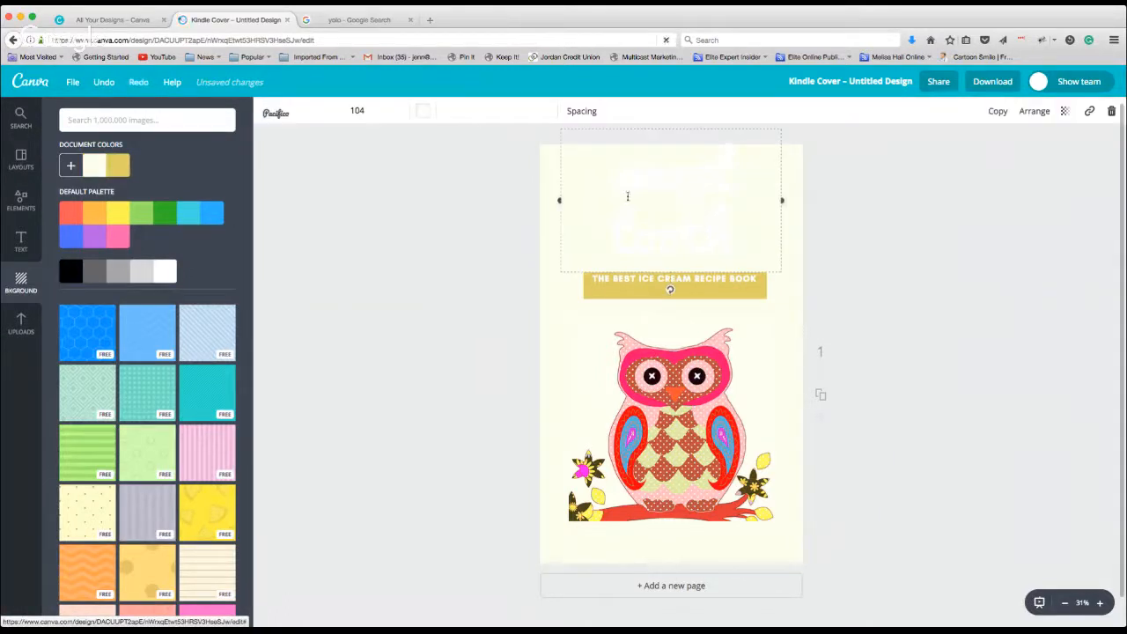
left_click(424, 116)
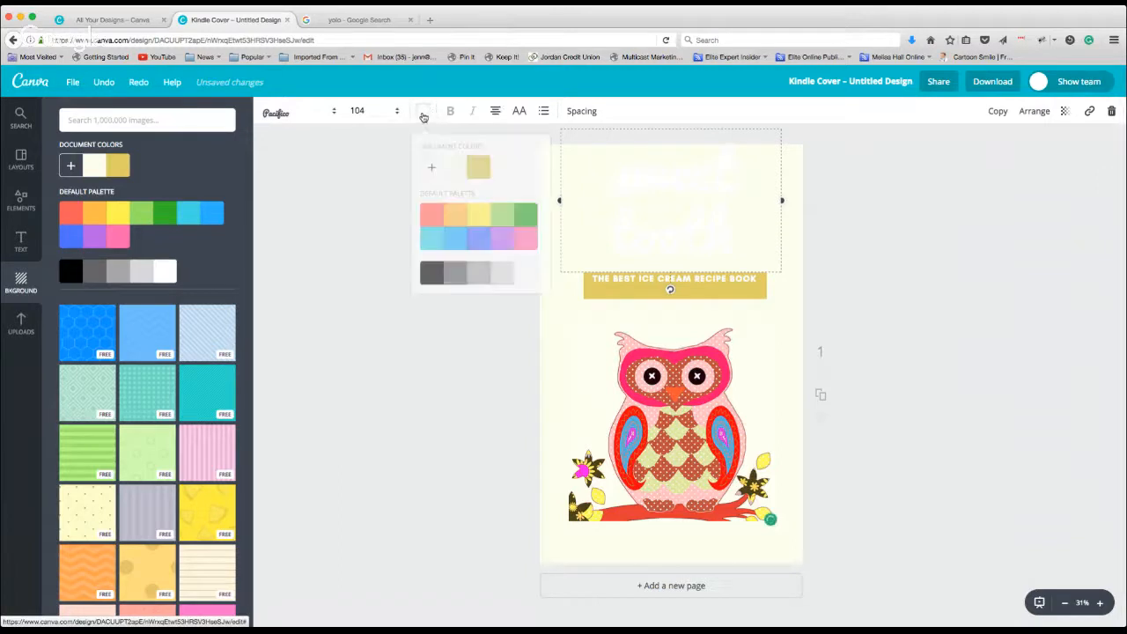
left_click(524, 240)
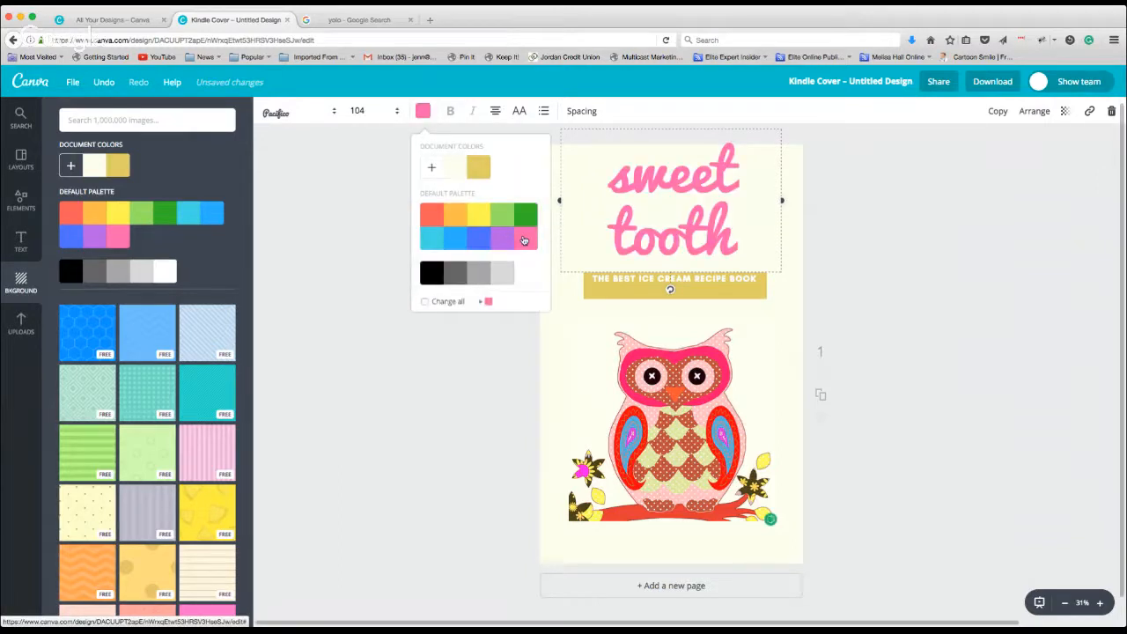
left_click(432, 167)
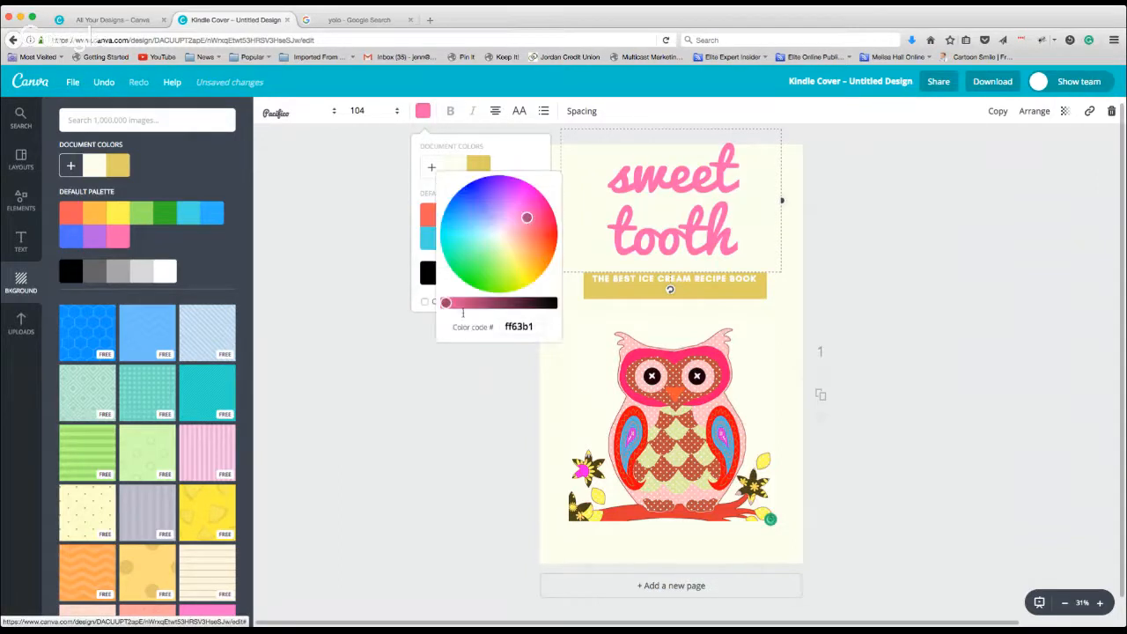
left_click_drag(527, 216, 539, 218)
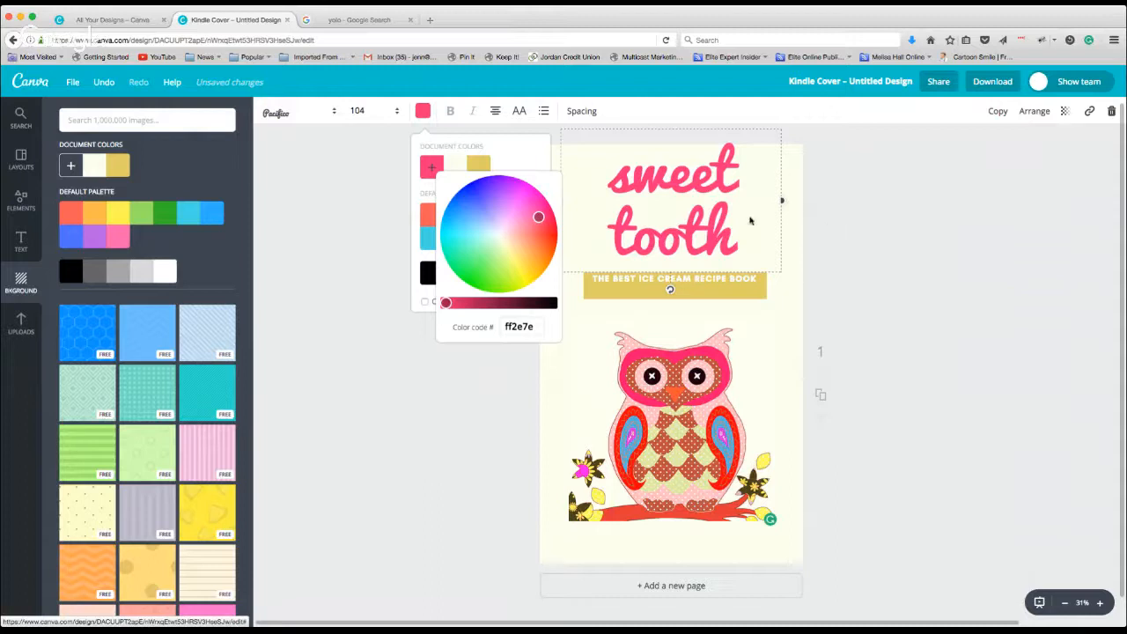
left_click(747, 183)
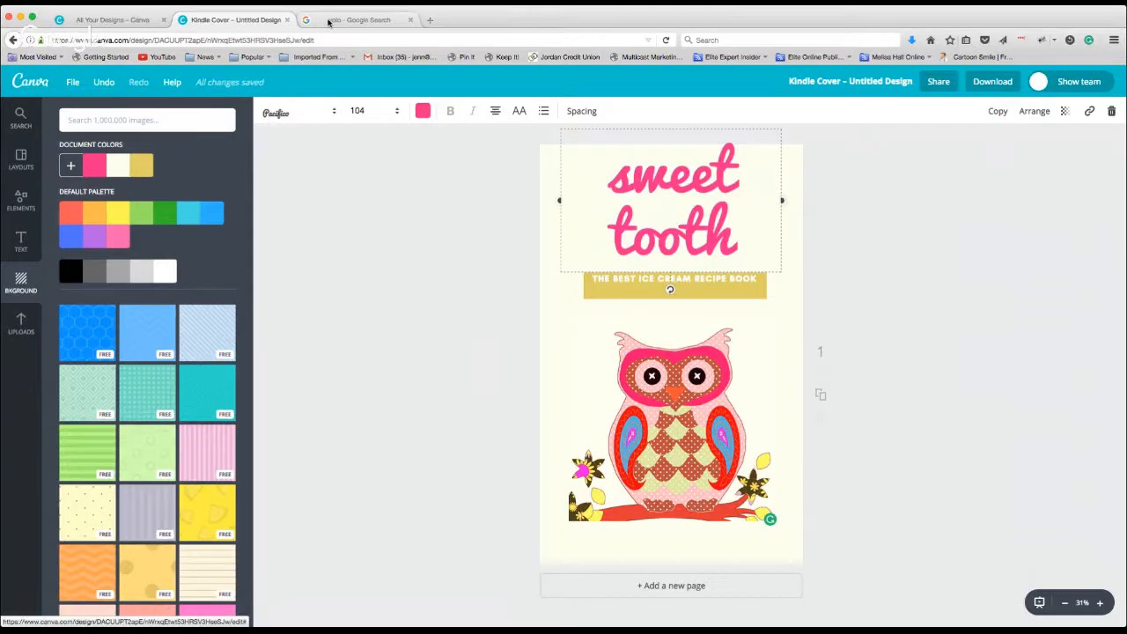
Switch to Google and search for images of "owl sayings".
left_click(329, 21)
double_click(160, 89)
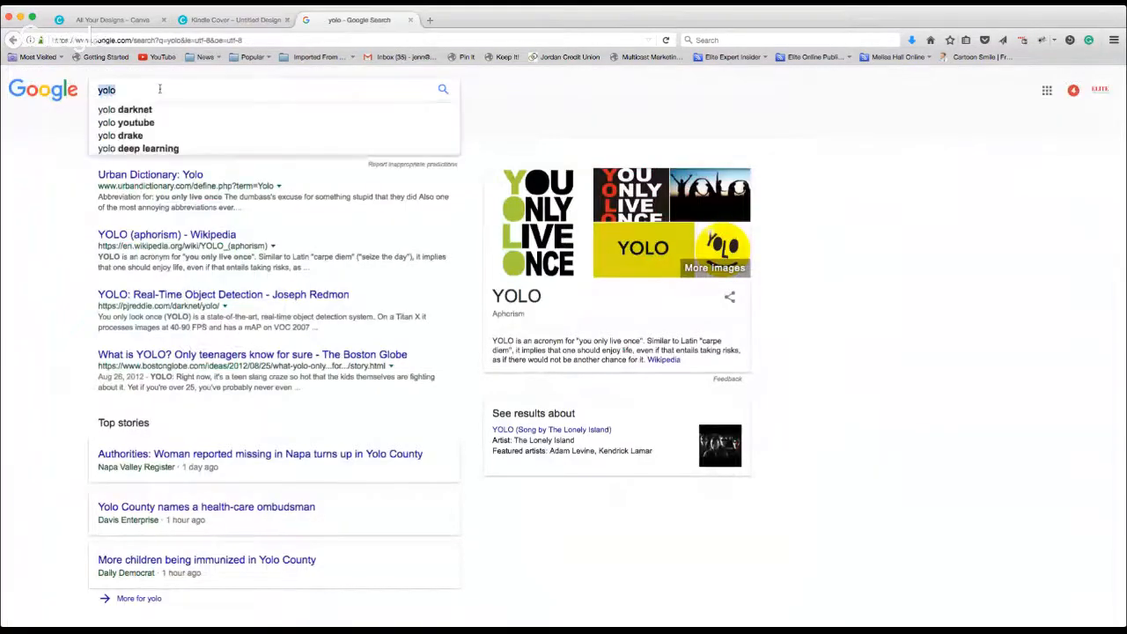
type("owl s")
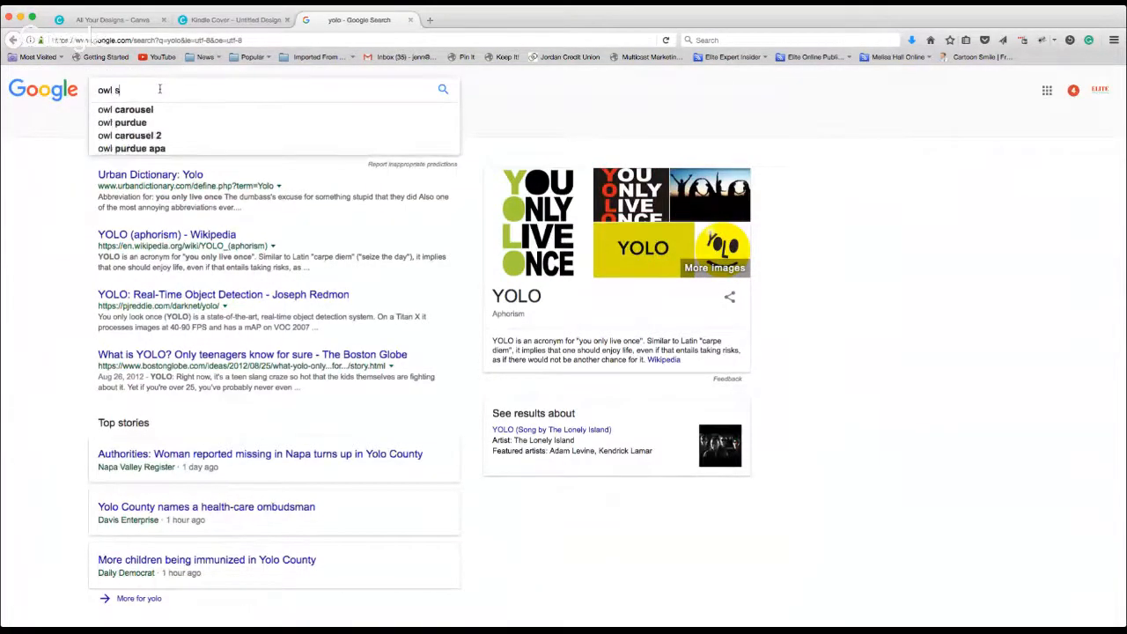
type("ayings")
key("Return")
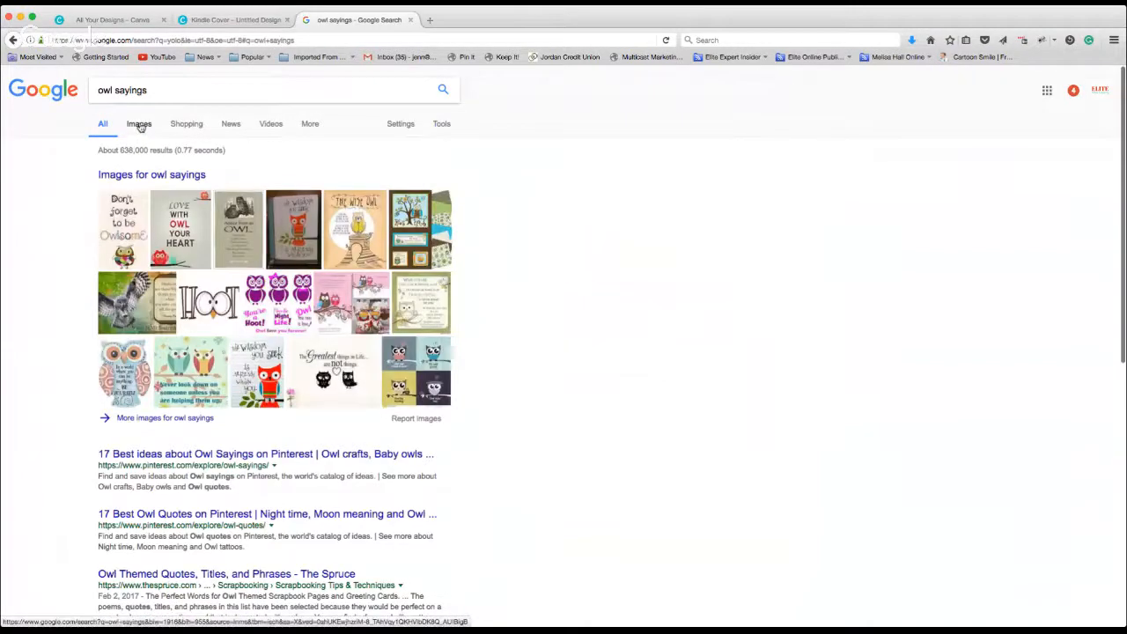
left_click(139, 124)
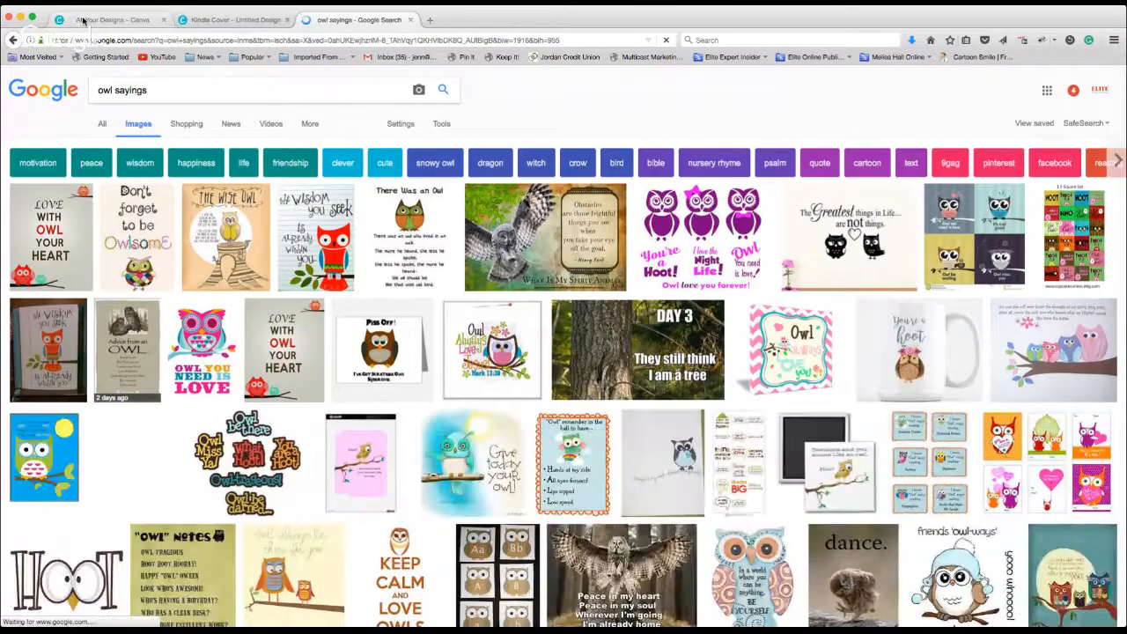
Return to the Canva cover and replace the "sweet tooth" title with "owl you need is love", all in lowercase.
left_click(203, 27)
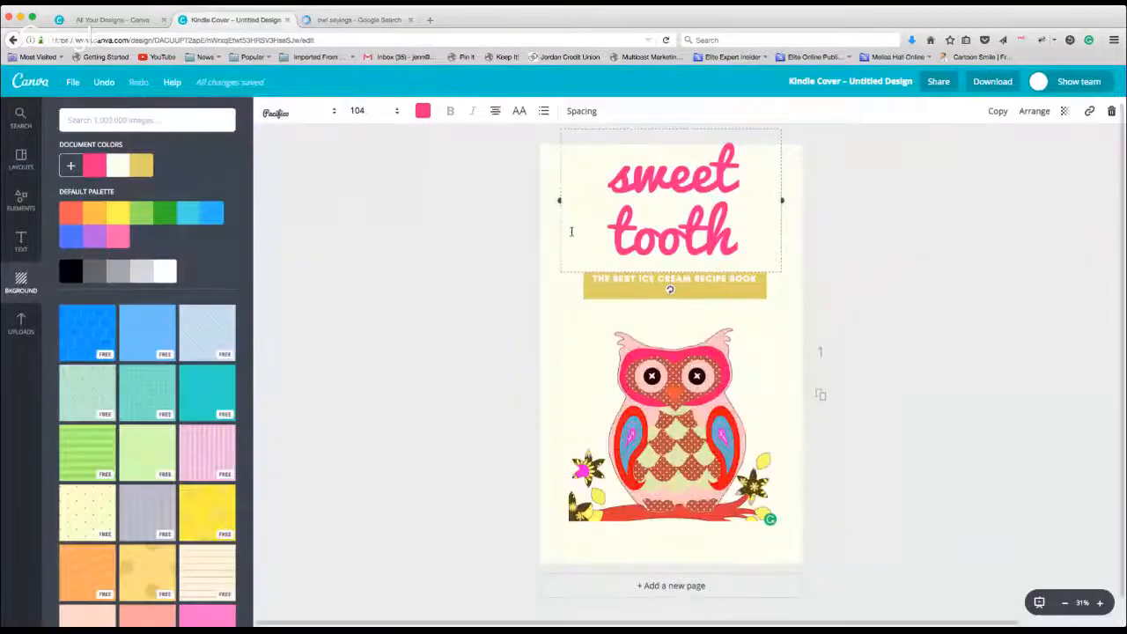
left_click_drag(735, 251, 606, 193)
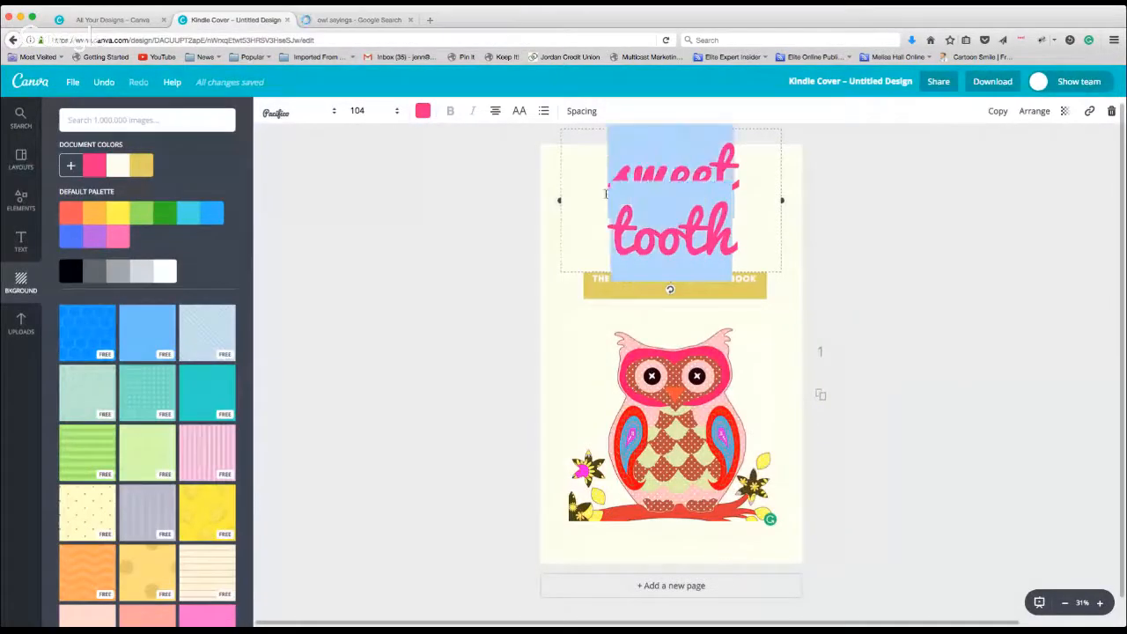
type("Owl")
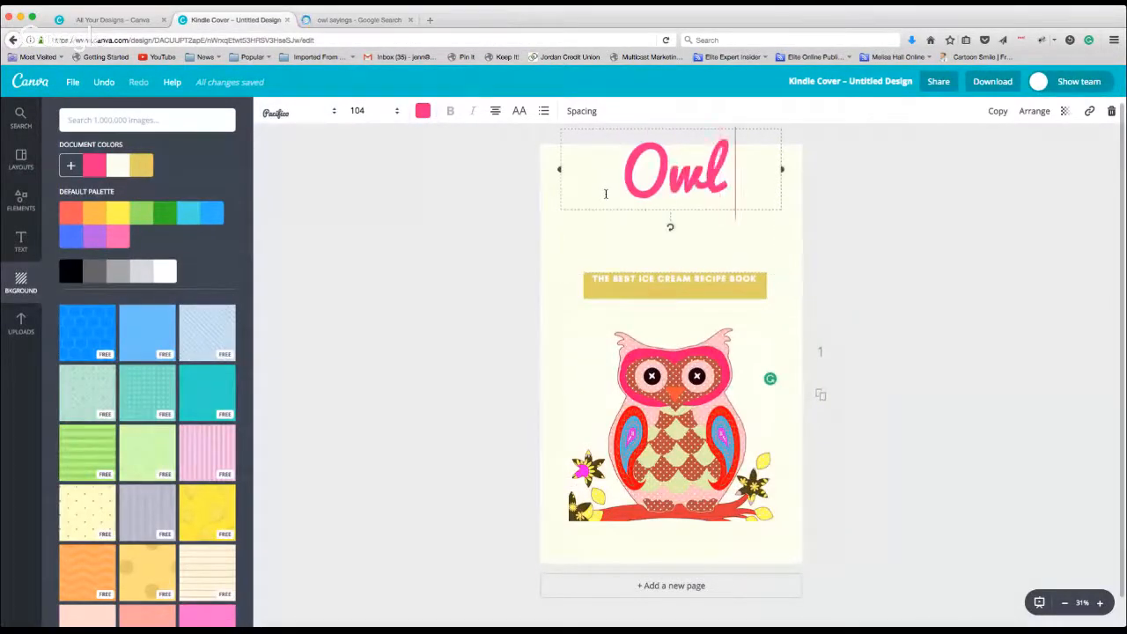
type(" you")
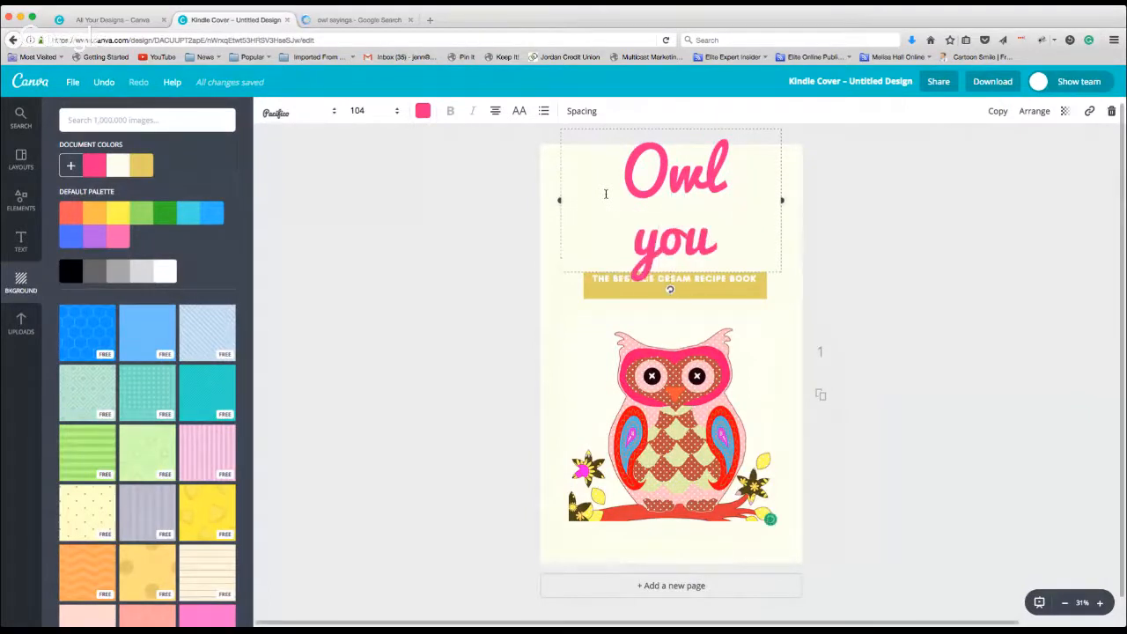
type(" need is l")
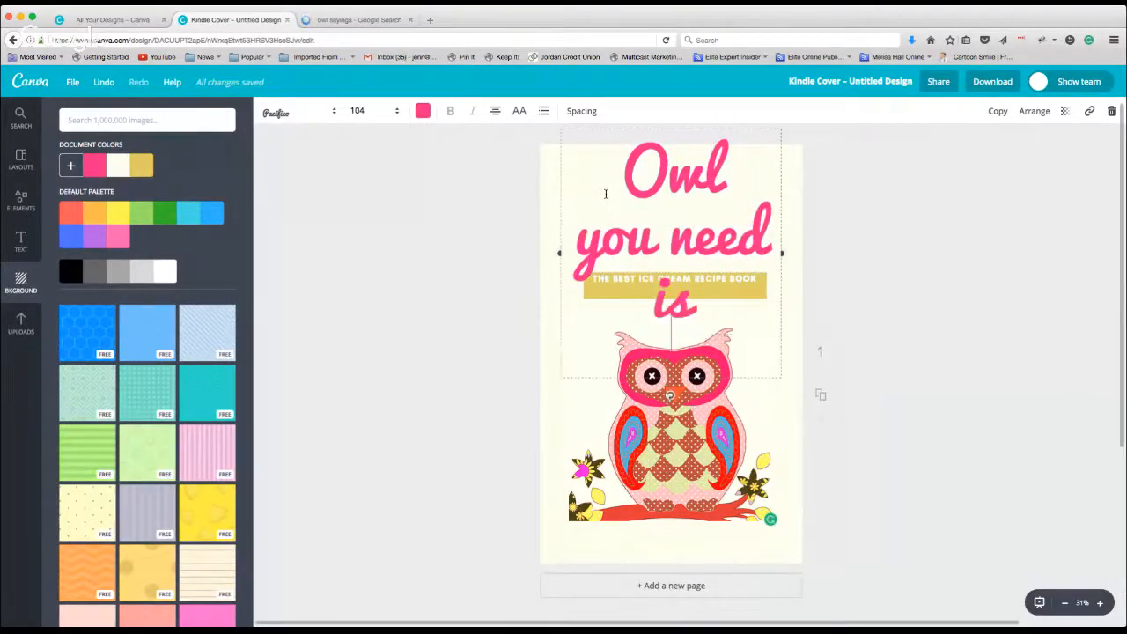
type("ove")
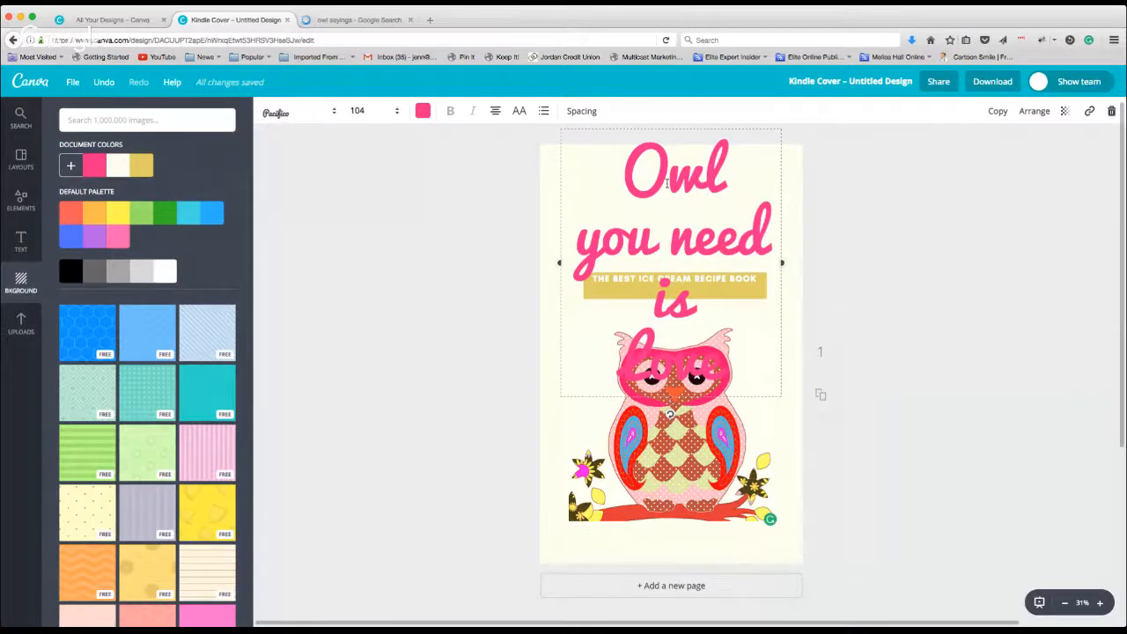
left_click_drag(667, 183, 634, 171)
type("o")
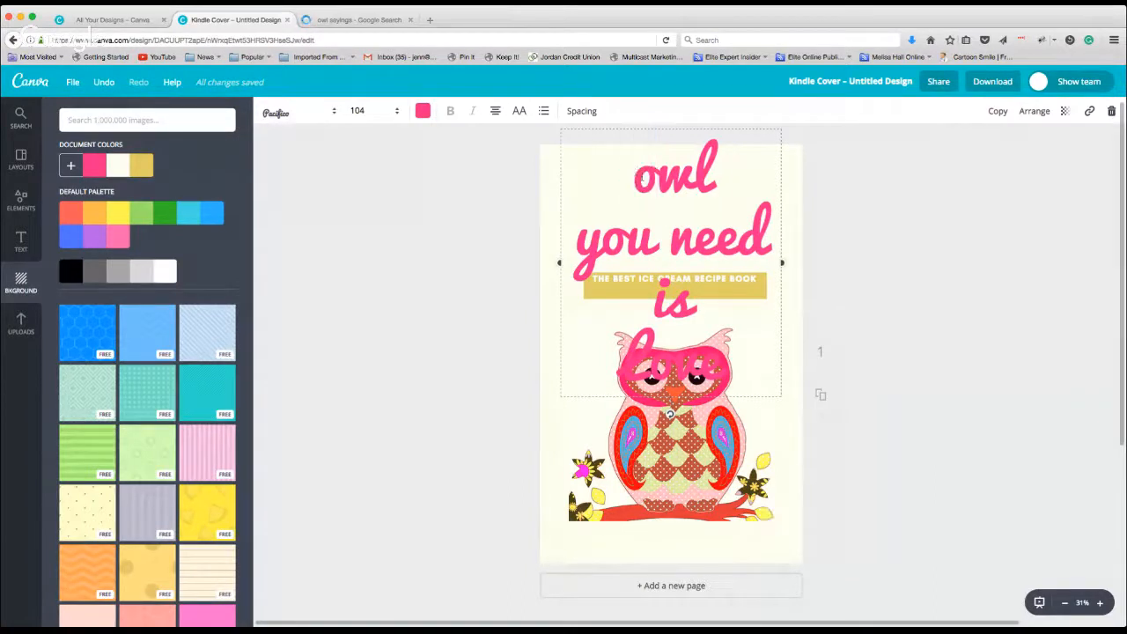
left_click_drag(650, 357, 621, 357)
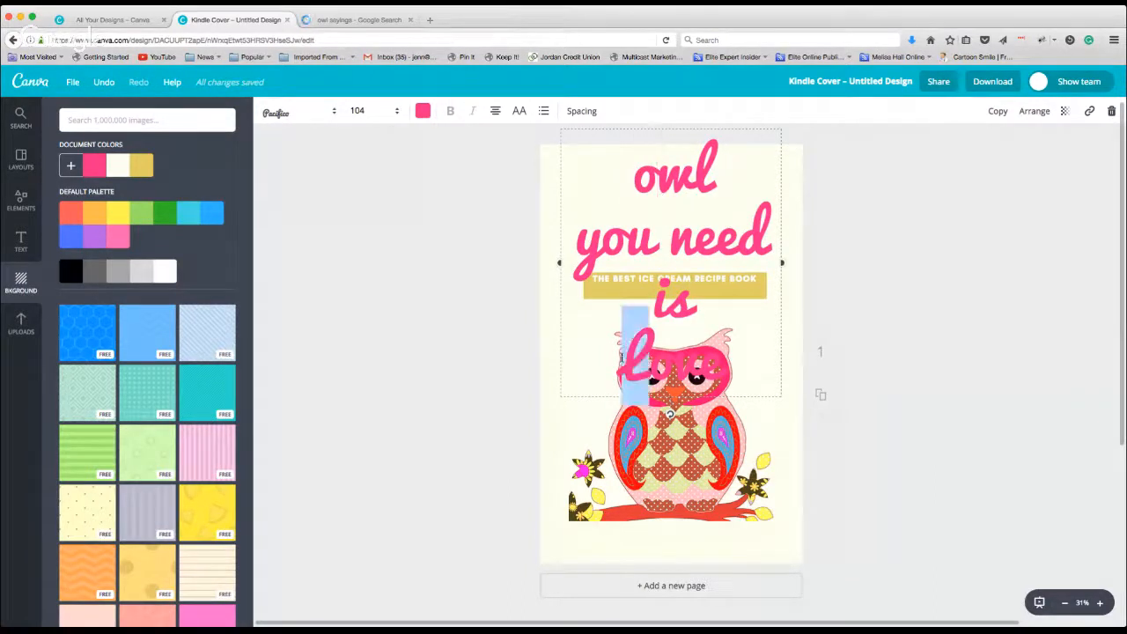
type("l")
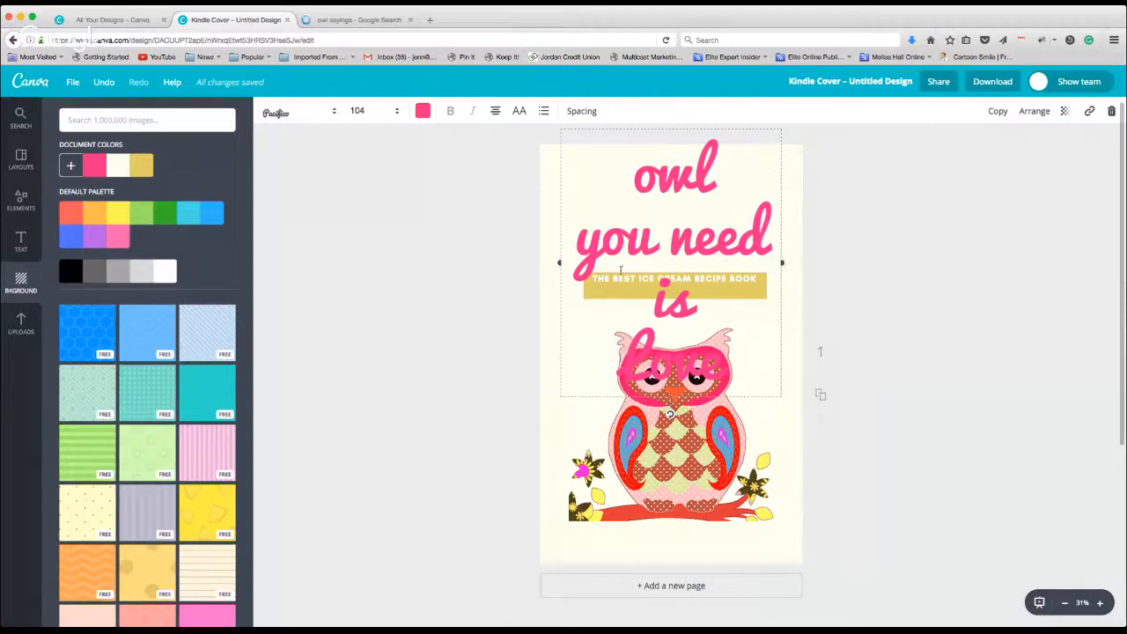
Reduce the "owl you need is love" title's font size to 72.
left_click(373, 111)
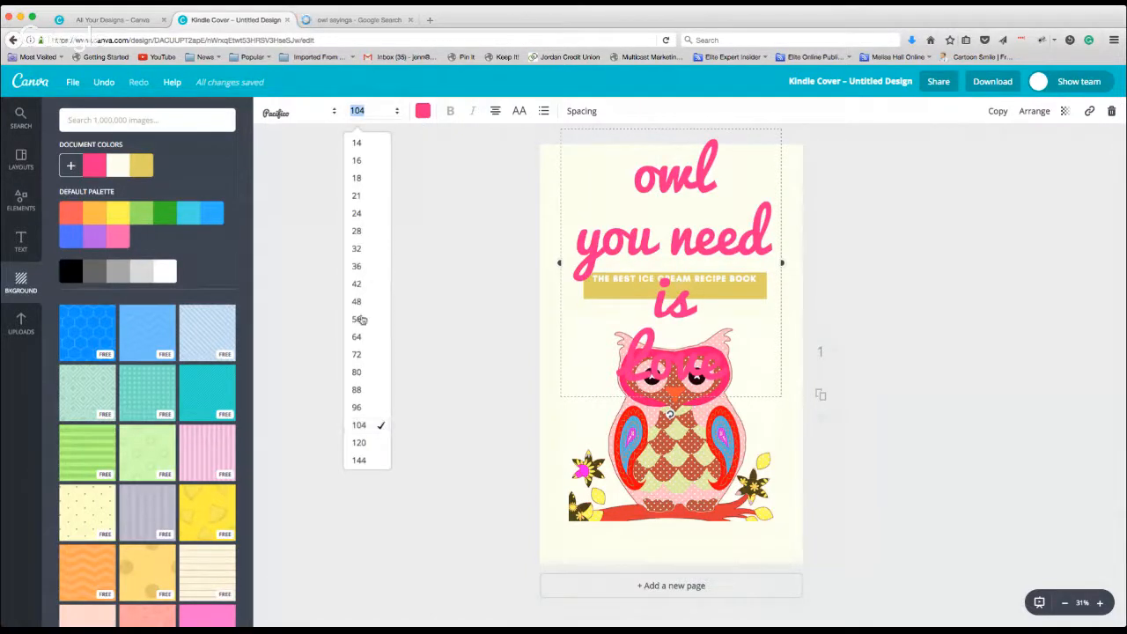
left_click(361, 374)
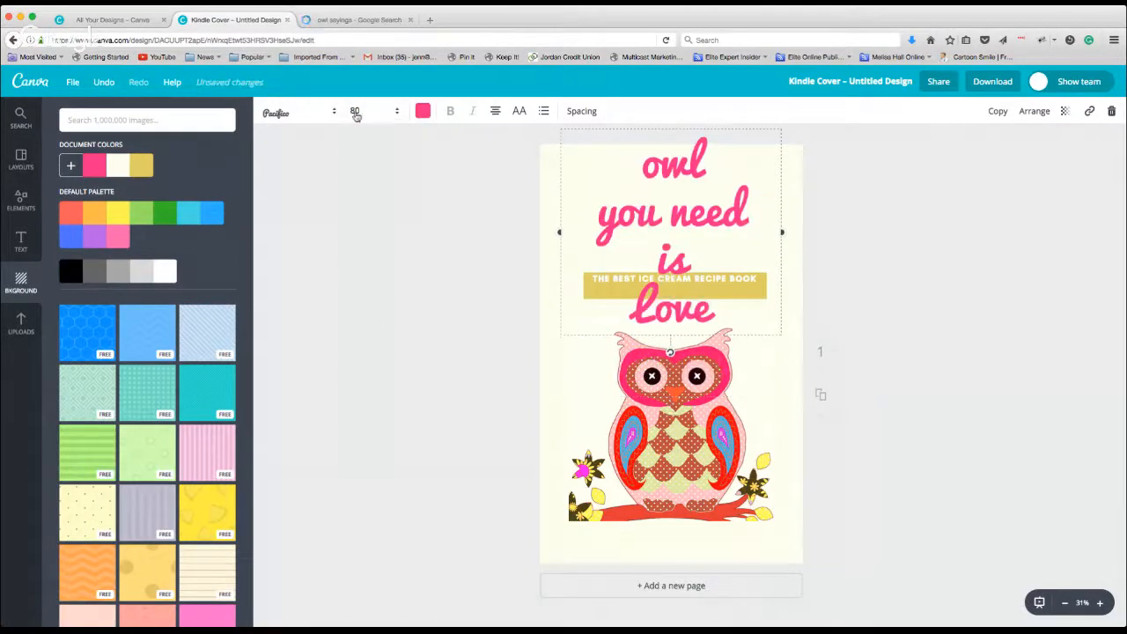
left_click(356, 112)
left_click(370, 354)
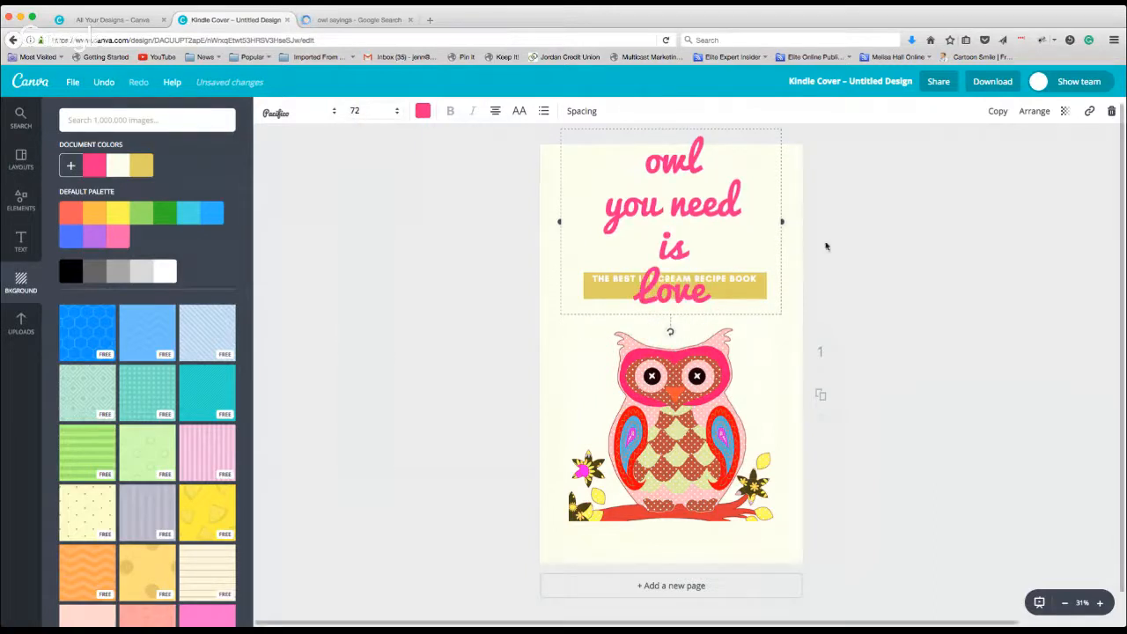
Move the title down off the gold banner, and delete the banner along with its "The Best Ice Cream Recipe Book" subtitle.
left_click(655, 291)
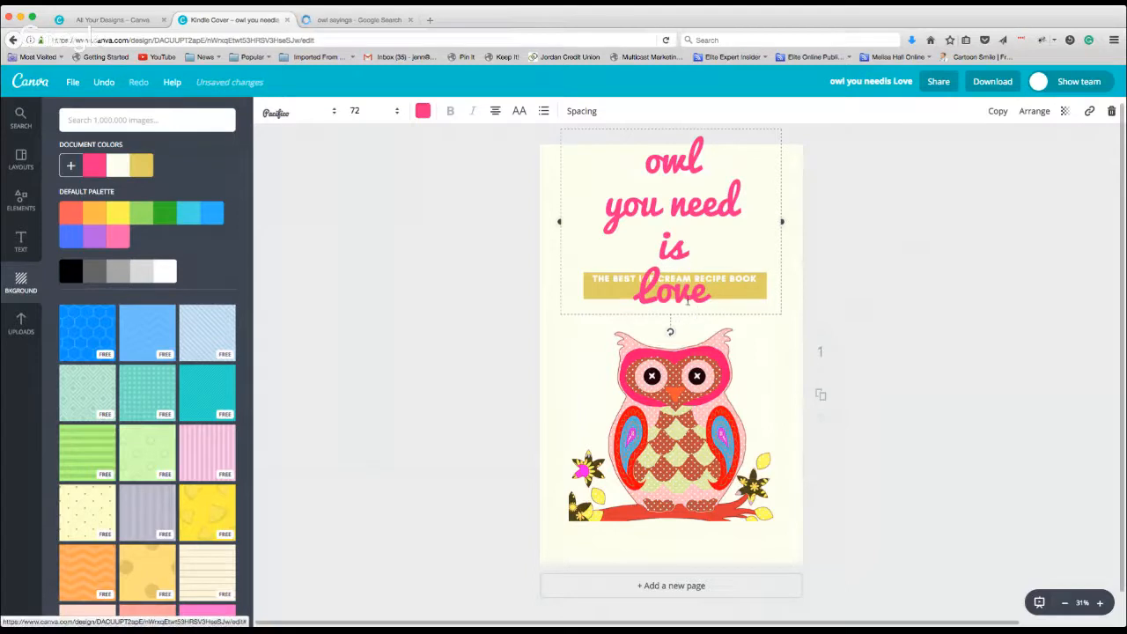
left_click_drag(673, 228, 679, 278)
left_click(835, 297)
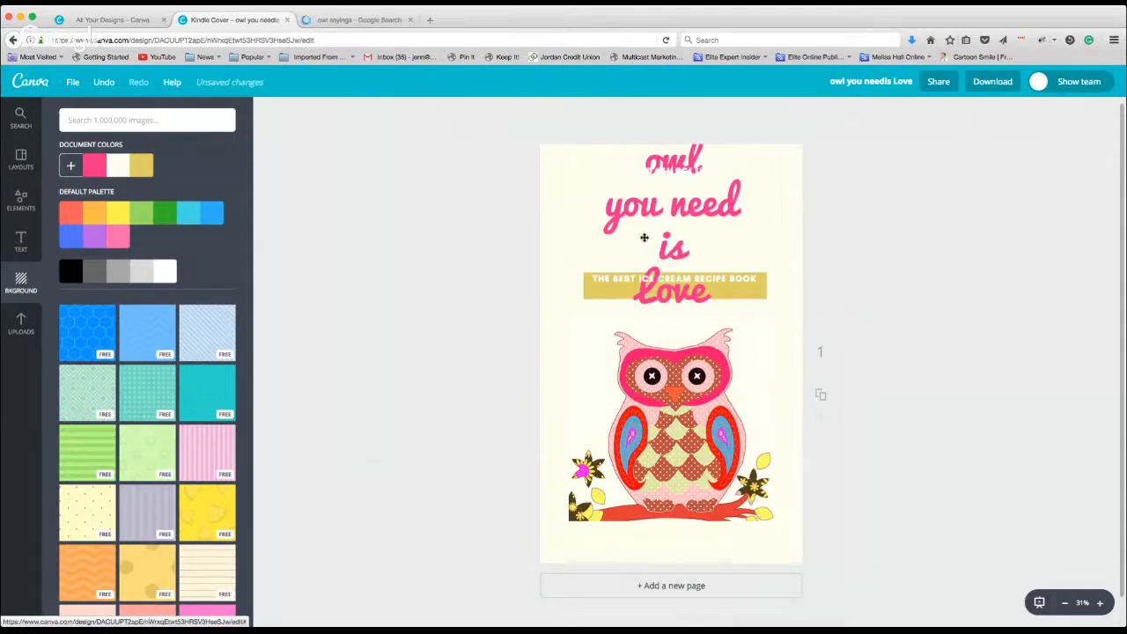
left_click_drag(646, 234, 643, 333)
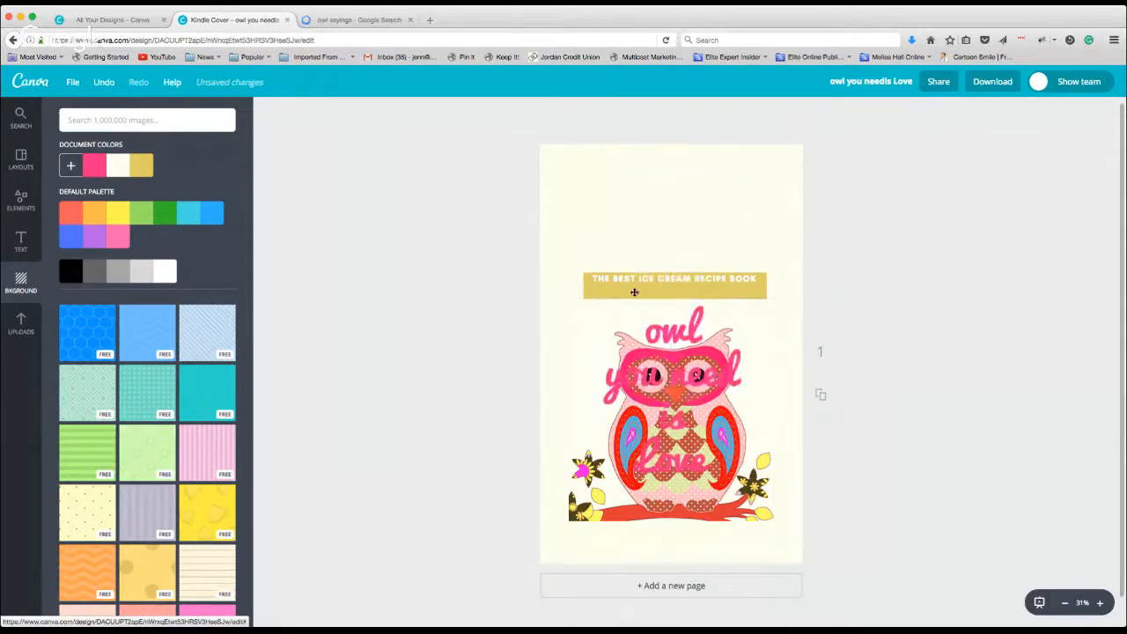
left_click(628, 285)
key("Delete")
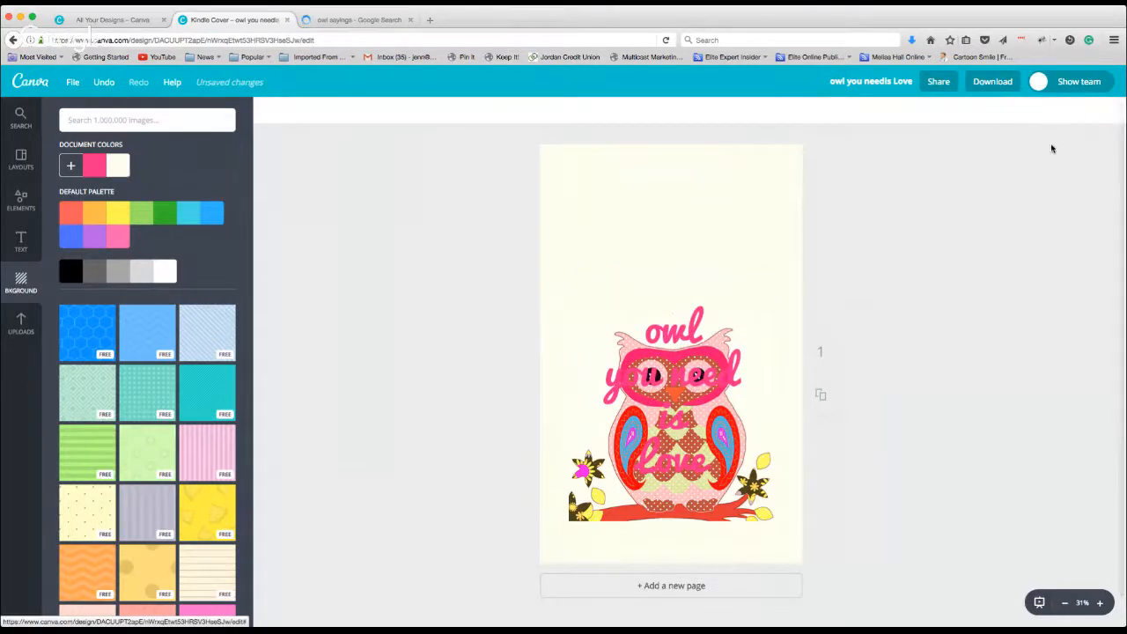
left_click(680, 280)
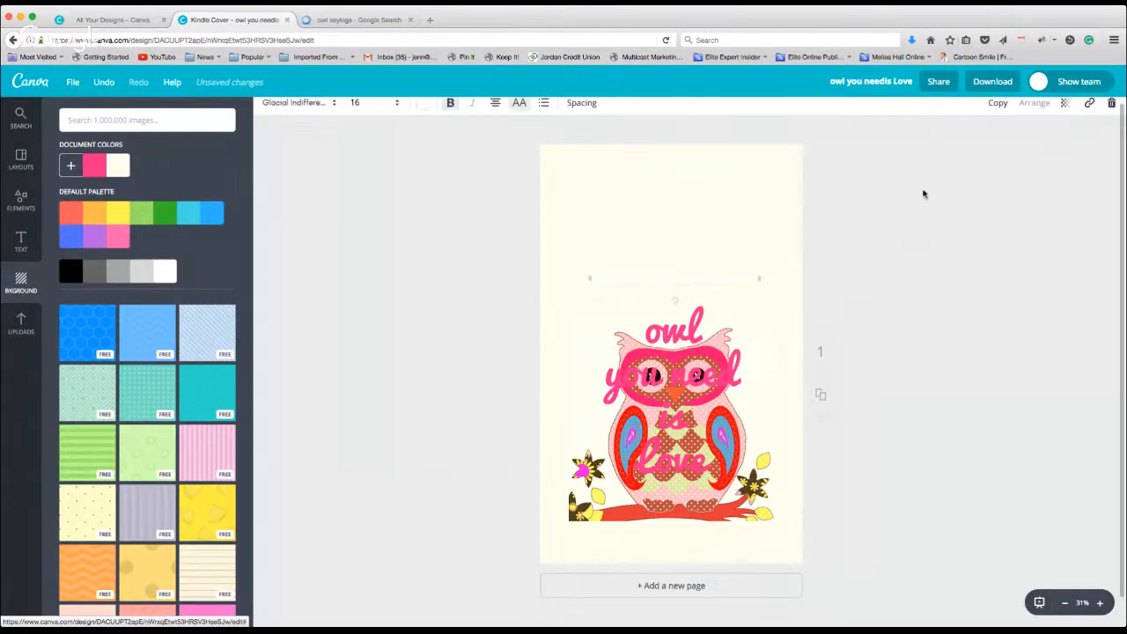
key("Delete")
Move the title back up to the centred space above the owl, and shift the owl image slightly down.
left_click_drag(684, 328, 684, 185)
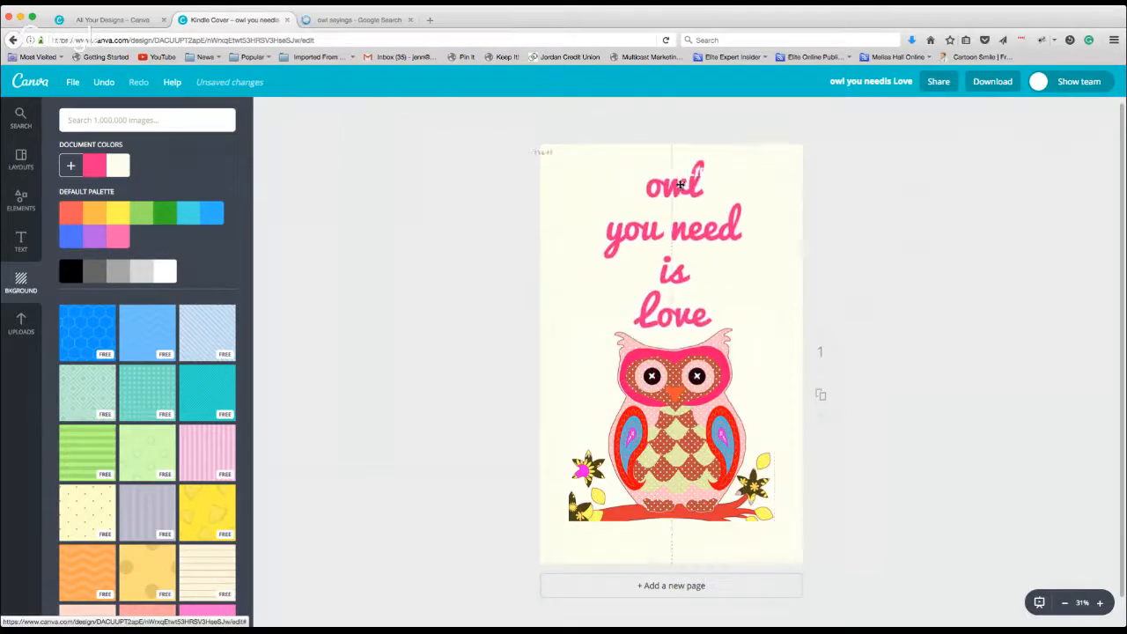
left_click_drag(691, 420, 692, 440)
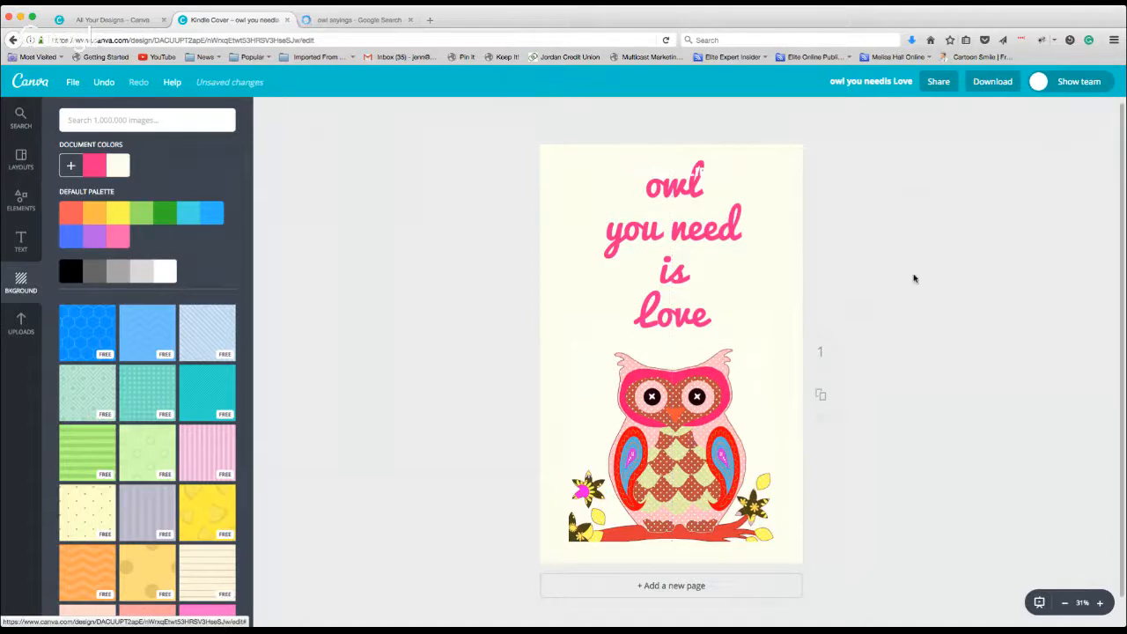
Enlarge the owl image to nearly the cover's width and centre it just below the title, leaving a margin beneath it.
left_click(705, 486)
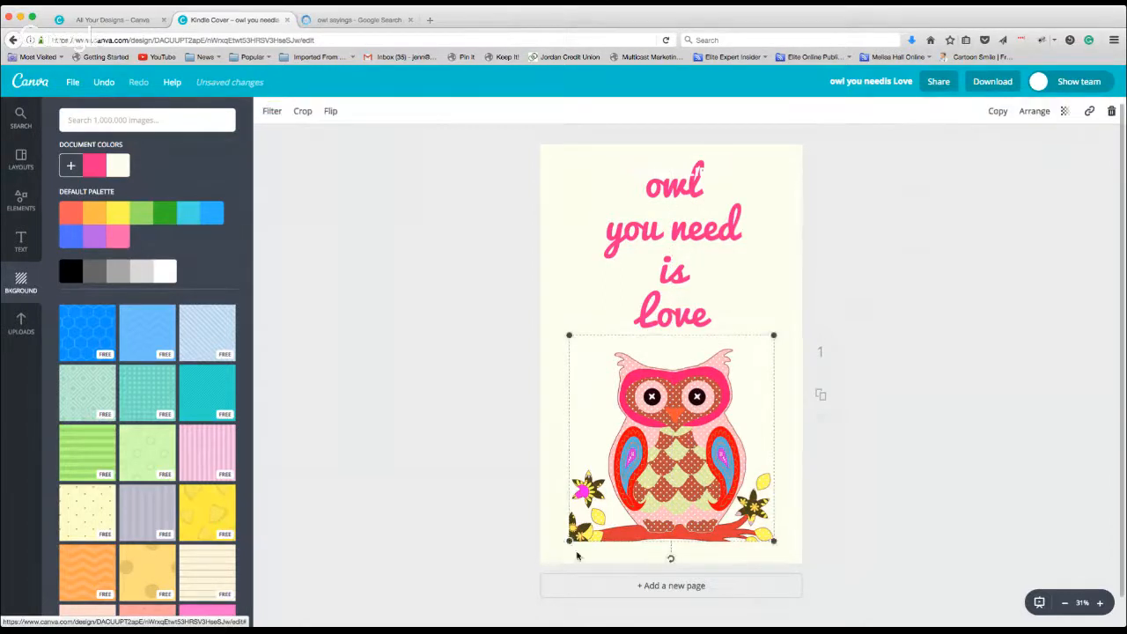
left_click_drag(569, 541, 549, 561)
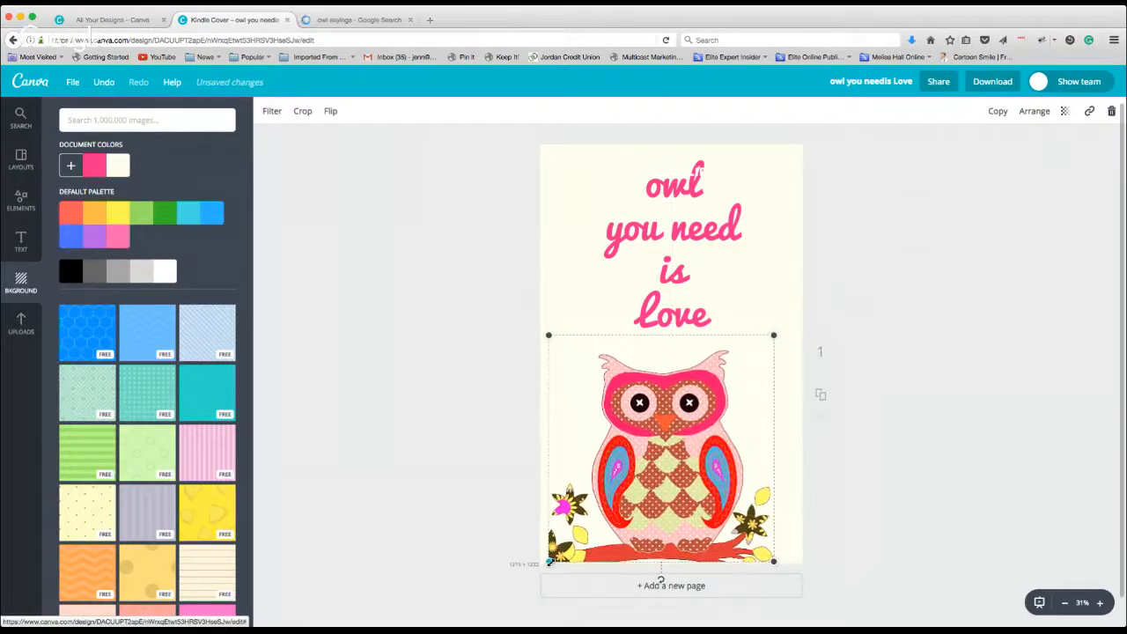
left_click_drag(774, 560, 777, 560)
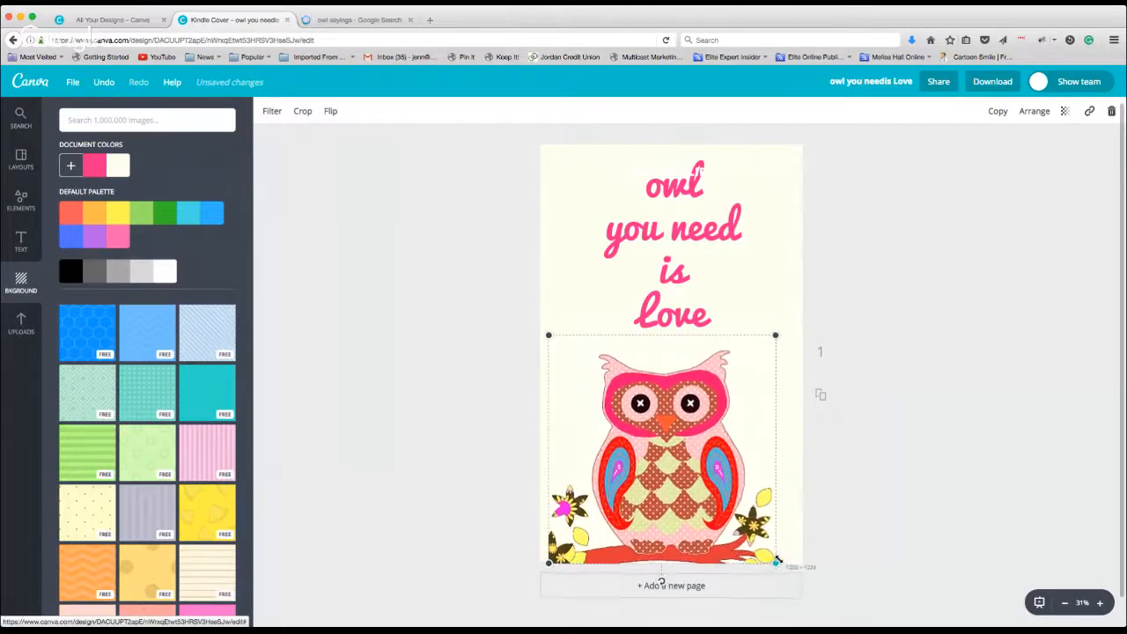
mouse_move(693, 491)
left_mouse_down()
mouse_move(711, 491)
mouse_move(697, 491)
left_mouse_up()
left_click(918, 438)
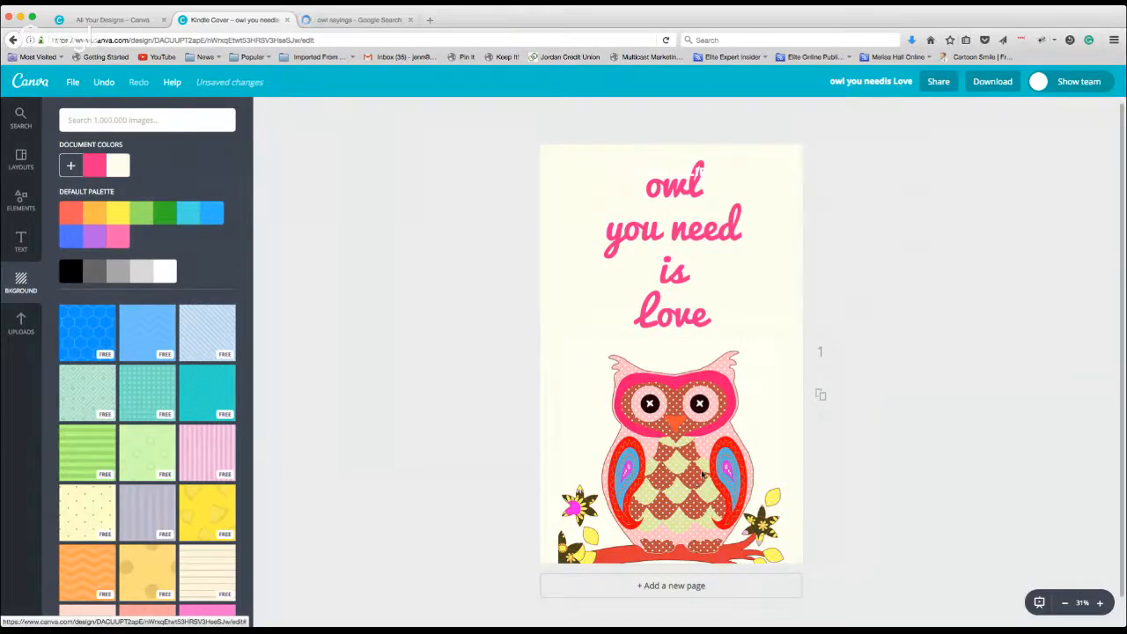
left_click_drag(702, 476, 701, 457)
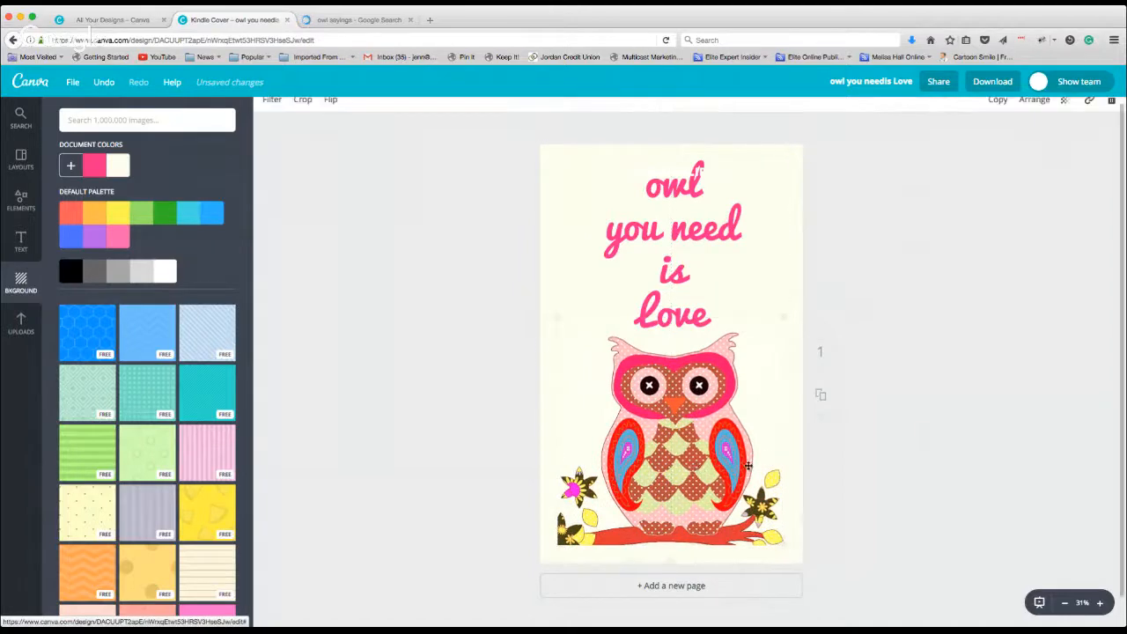
Remove the leftover white text line overlapping the word "owl", and nudge the owl image and title slightly up.
left_click_drag(696, 273, 683, 268)
left_click(714, 171)
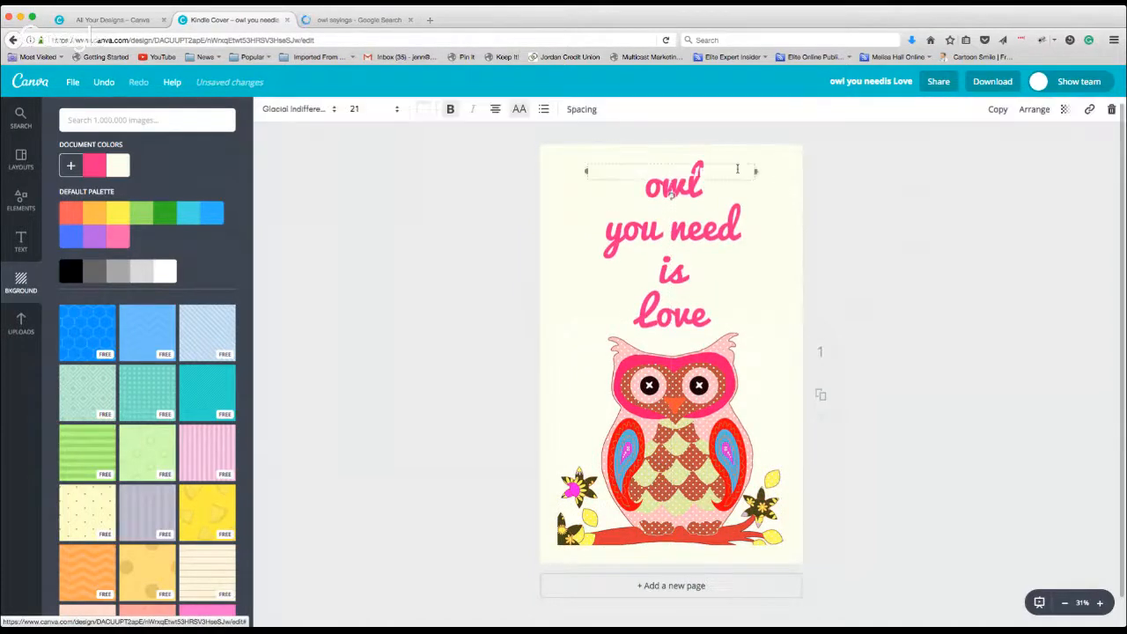
left_click(897, 300)
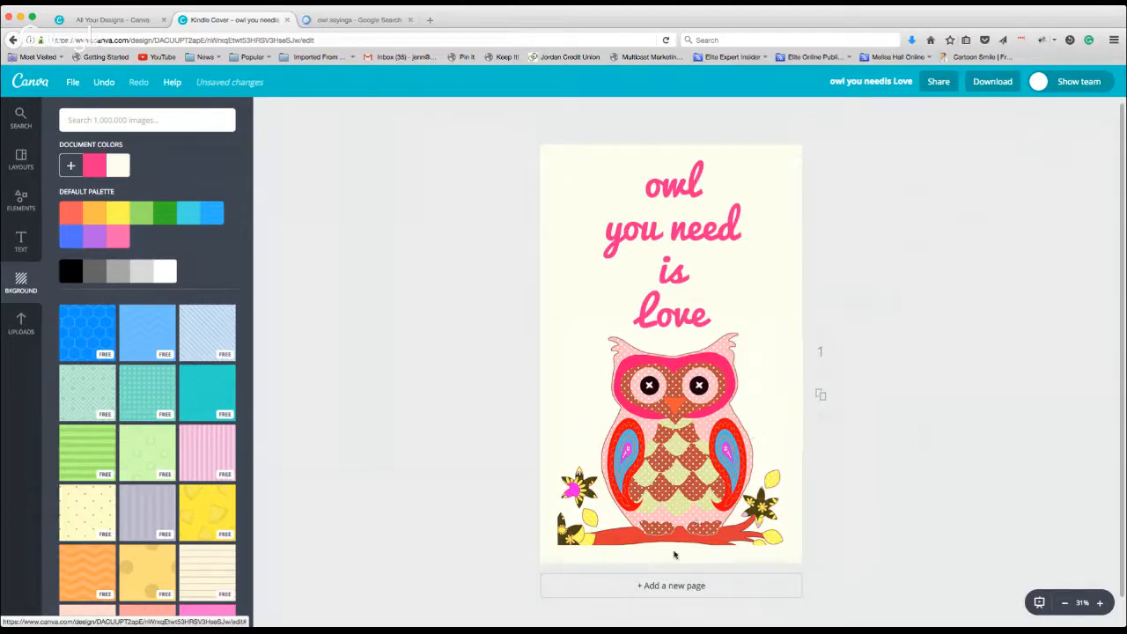
mouse_move(680, 500)
left_mouse_down()
mouse_move(679, 520)
mouse_move(681, 493)
left_mouse_up()
mouse_move(696, 235)
left_mouse_down()
mouse_move(750, 231)
mouse_move(697, 232)
left_mouse_up()
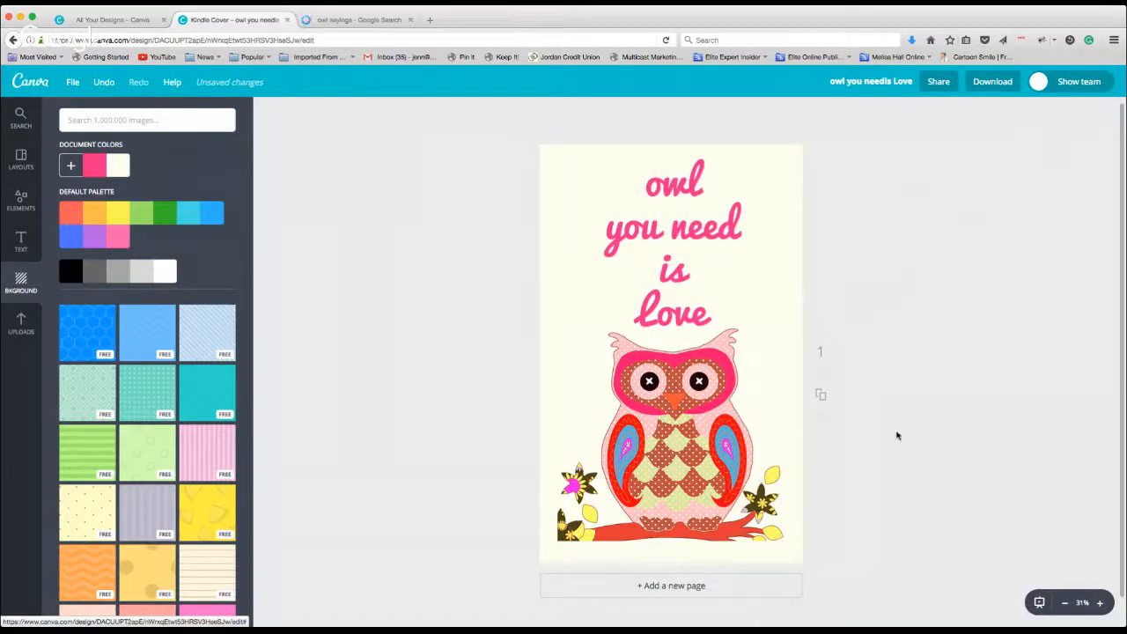
Duplicate the cover page, and shrink the owl on page 2 to a small logo centred horizontally on the page.
left_click(820, 395)
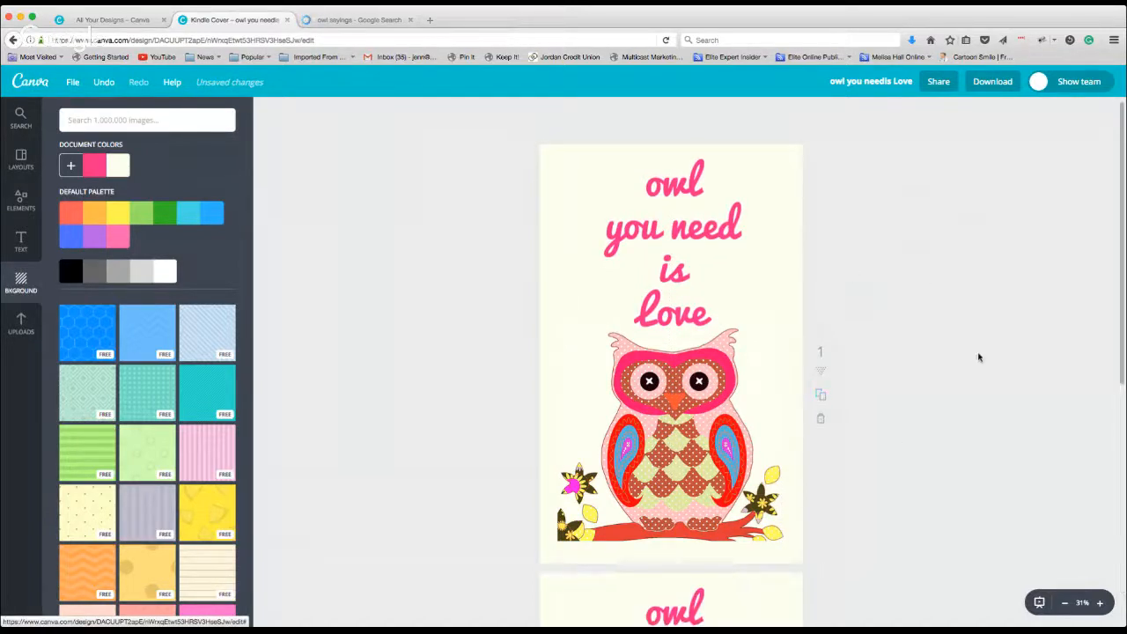
scroll(979, 357, "down", 5)
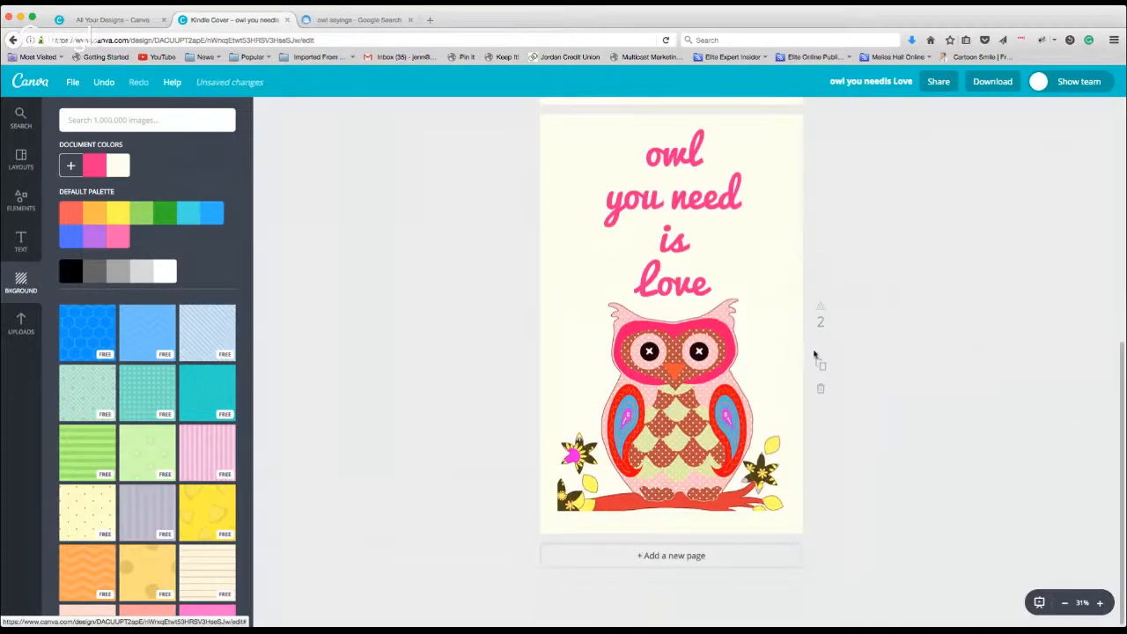
left_click(687, 419)
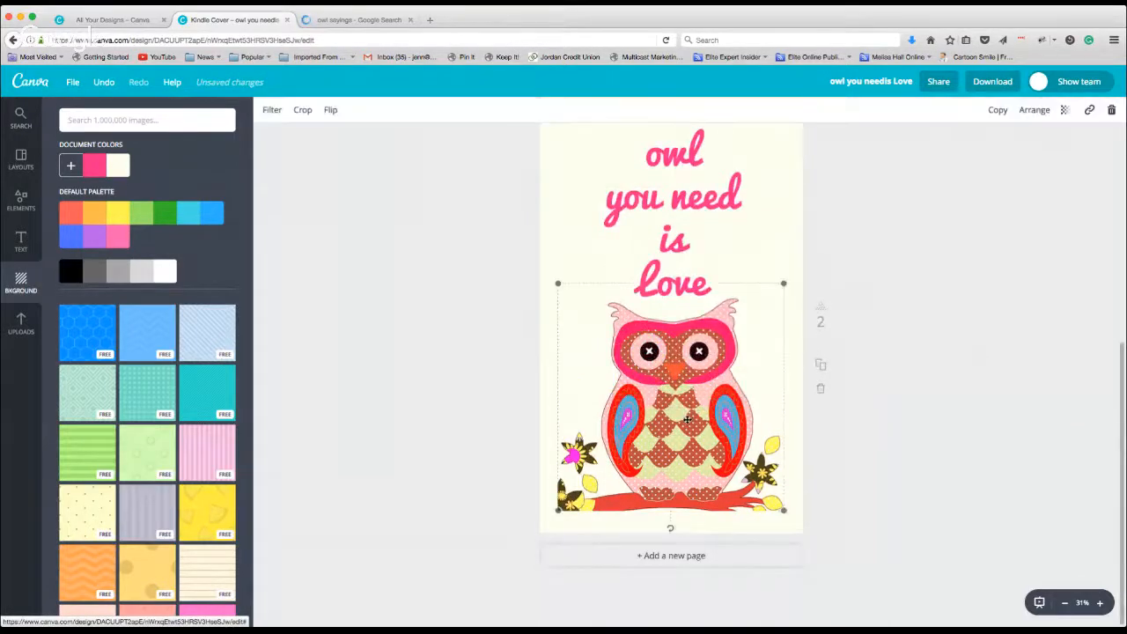
left_click_drag(556, 510, 671, 370)
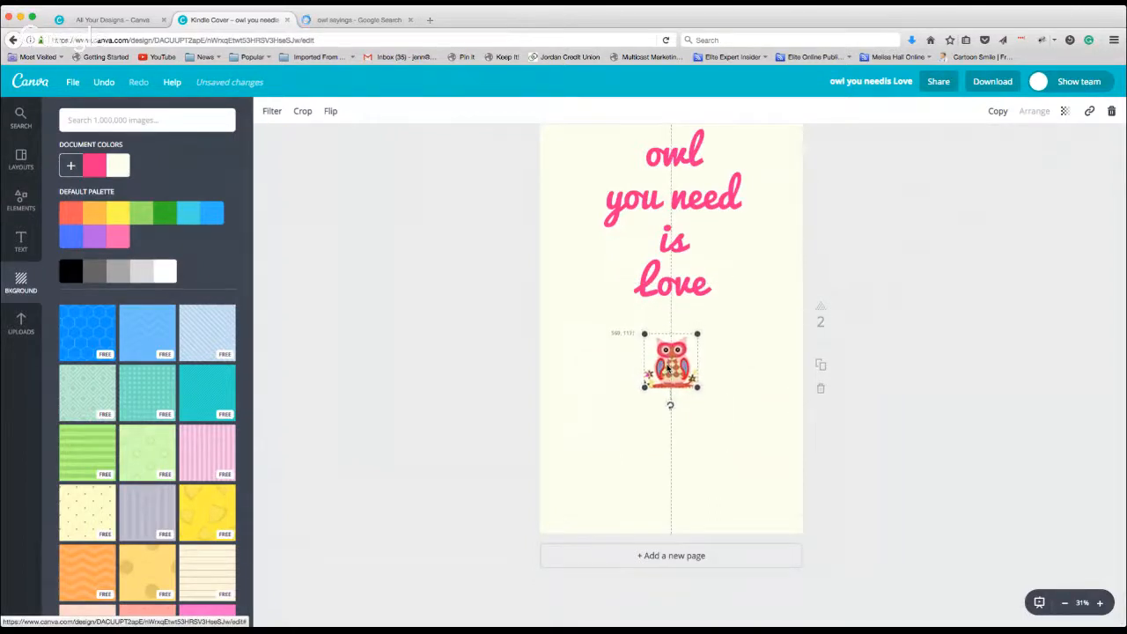
Replace the title text on page 2 with "Elite Online Publishing".
left_click(674, 275)
left_click_drag(716, 284, 616, 153)
type("El")
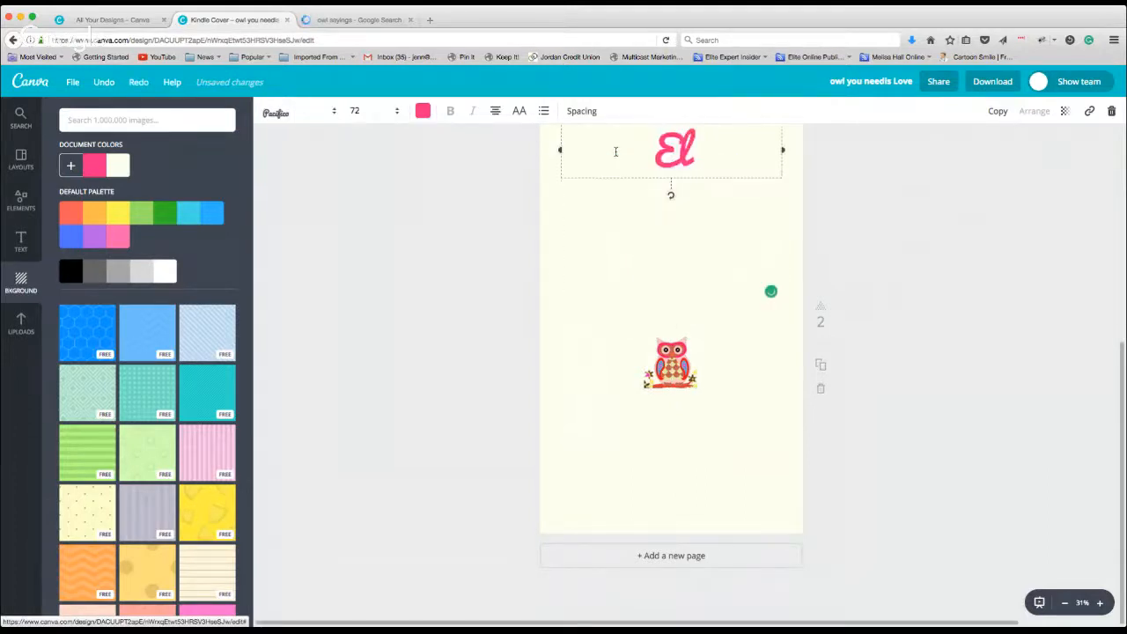
type("ite Online Publishing")
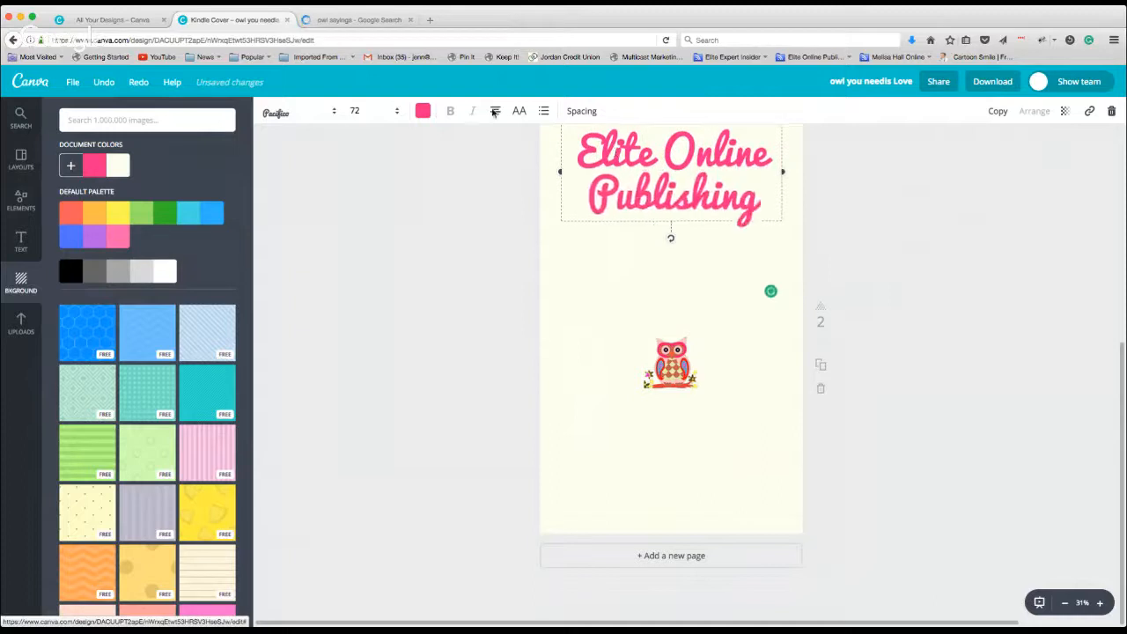
Set the "Elite Online Publishing" text to size 14 and place it centred directly beneath the small owl.
left_click(355, 113)
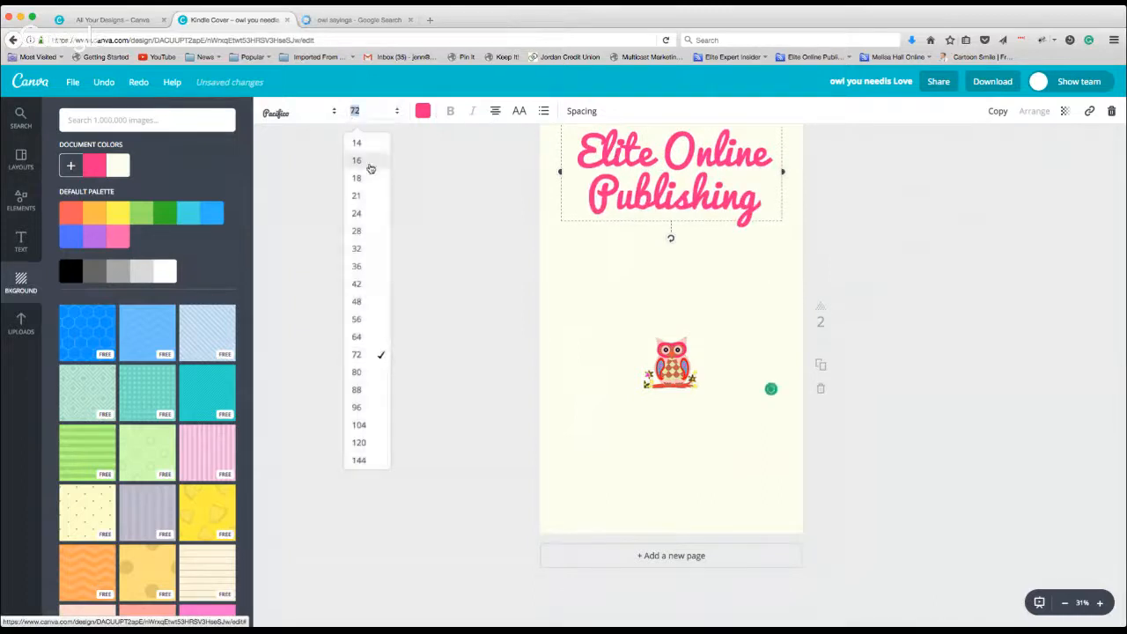
scroll(360, 175, "up", 2)
left_click(357, 164)
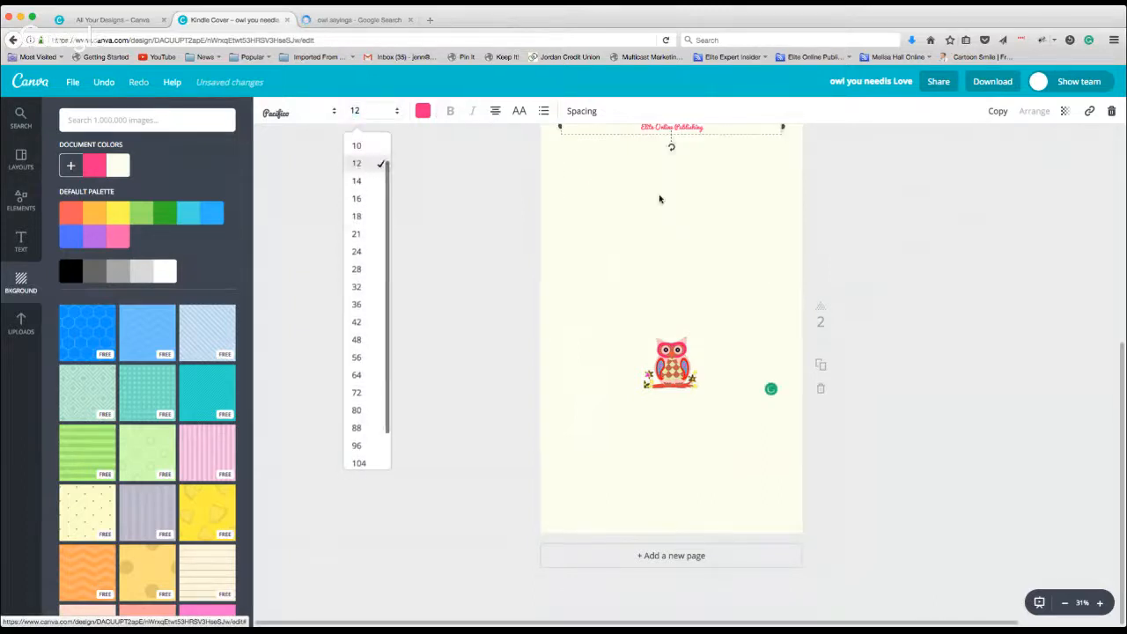
left_click(356, 111)
left_click(358, 182)
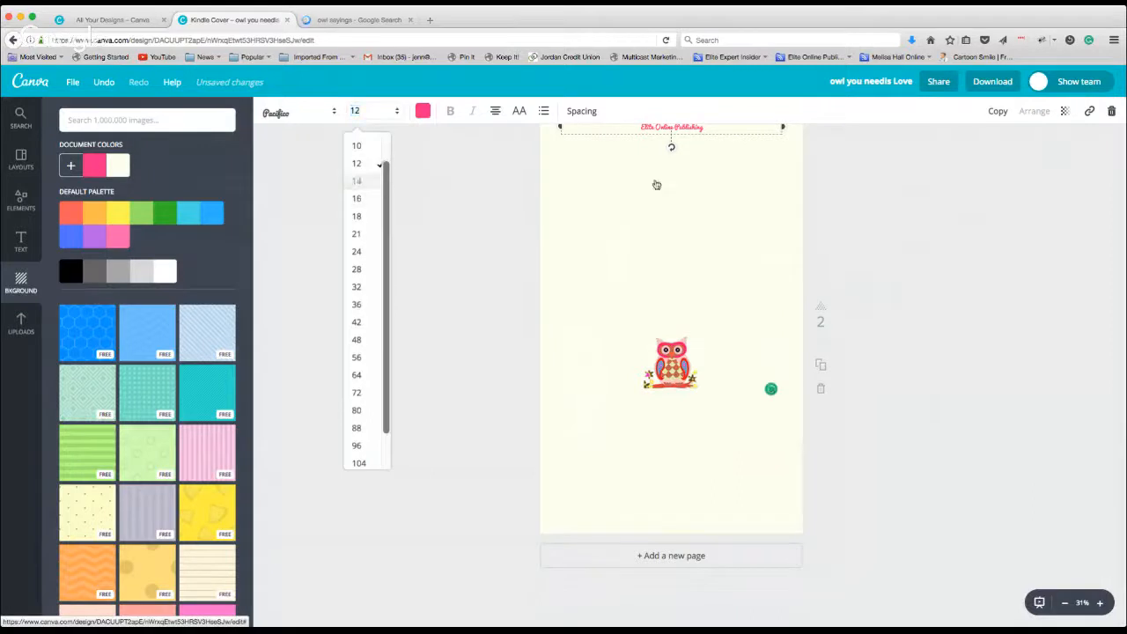
left_click_drag(690, 133, 689, 406)
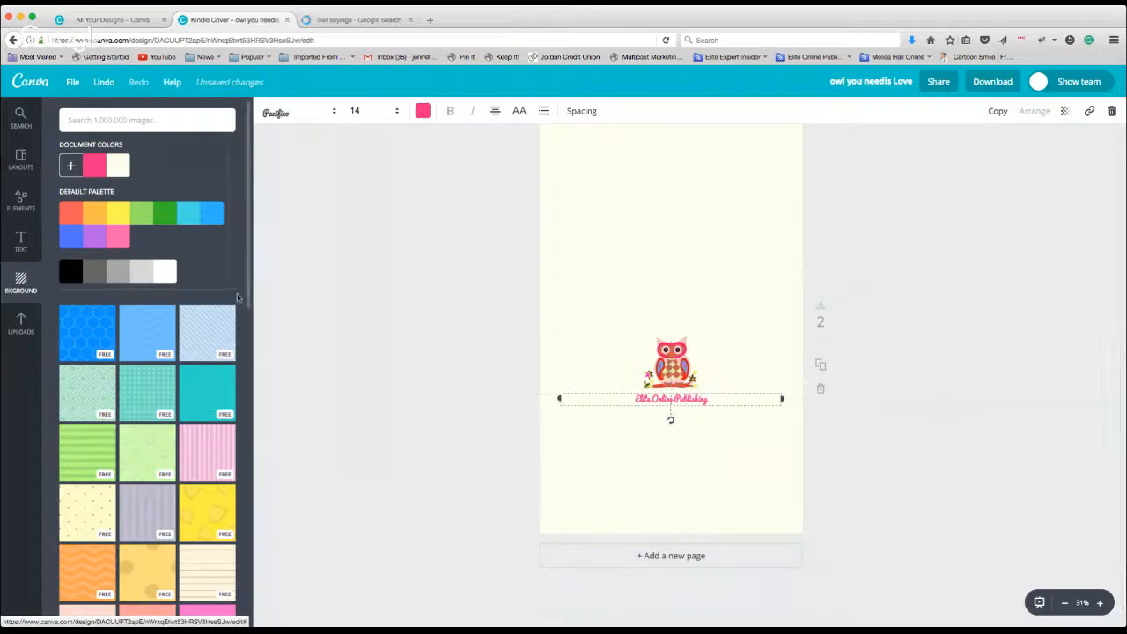
Add a body text box to page 2 and position it centred just below "Elite Online Publishing".
left_click(20, 241)
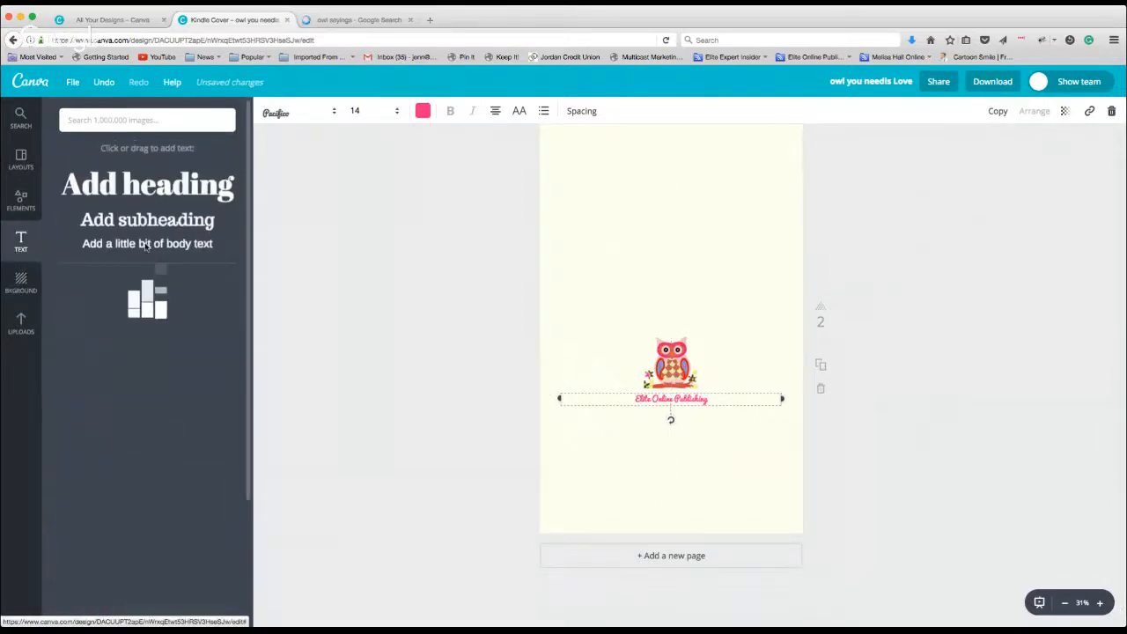
left_click(461, 304)
left_click_drag(179, 247, 704, 317)
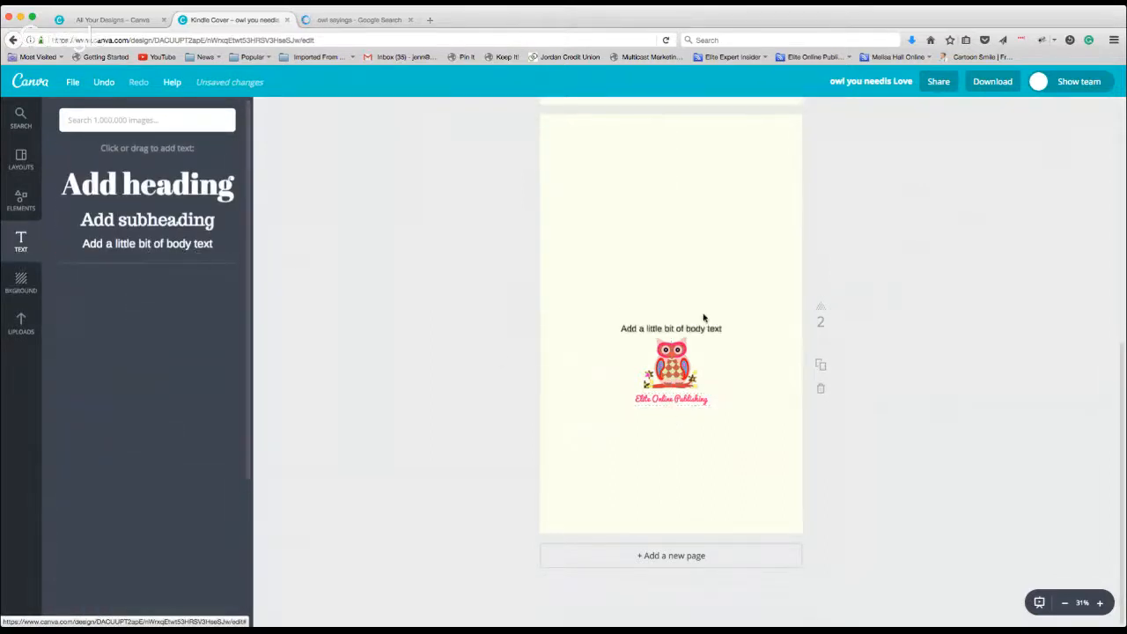
left_click(697, 327)
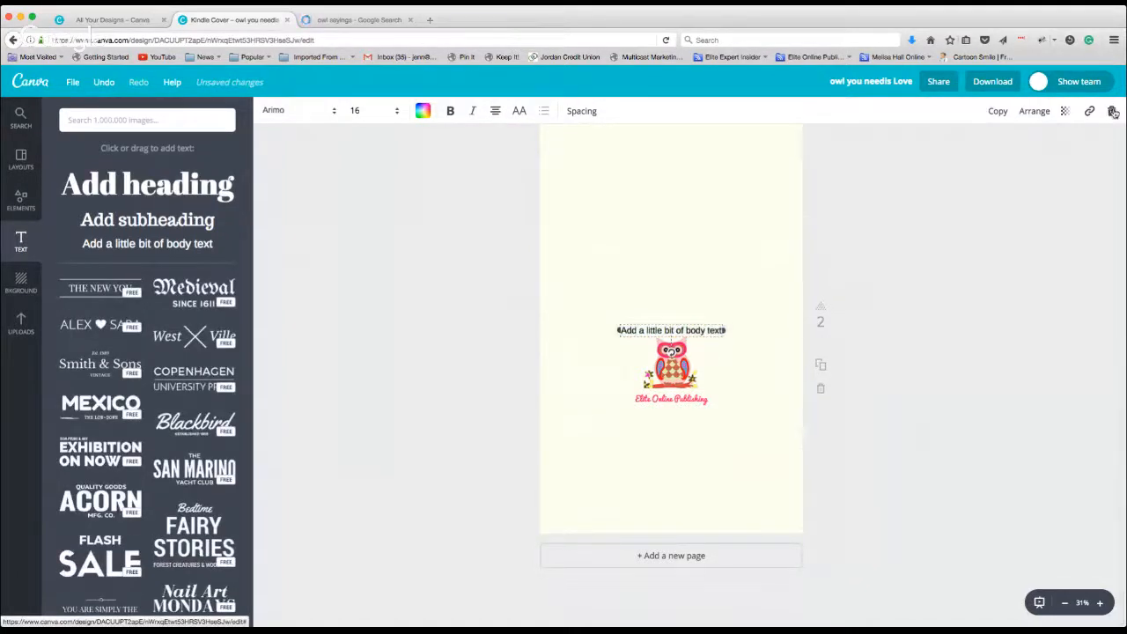
left_click(624, 347)
left_click_drag(656, 329, 659, 410)
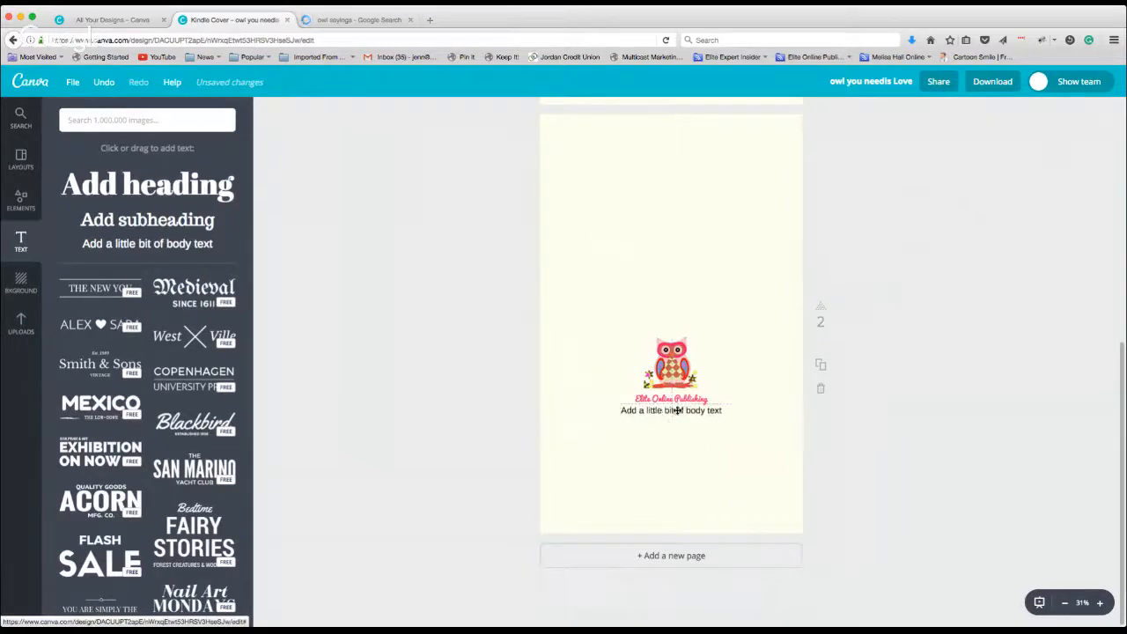
Replace the placeholder body text with "$9.95 USD $12.95 CAD" and select the whole line.
left_click(677, 410)
type("S")
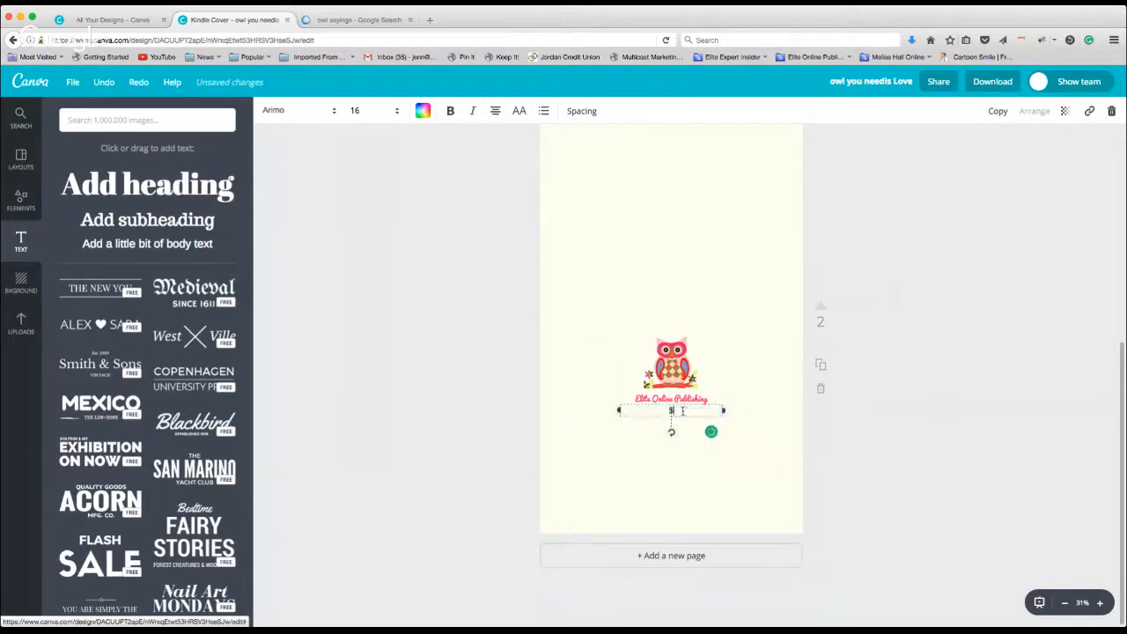
type("9.95 USD $12.95 CA")
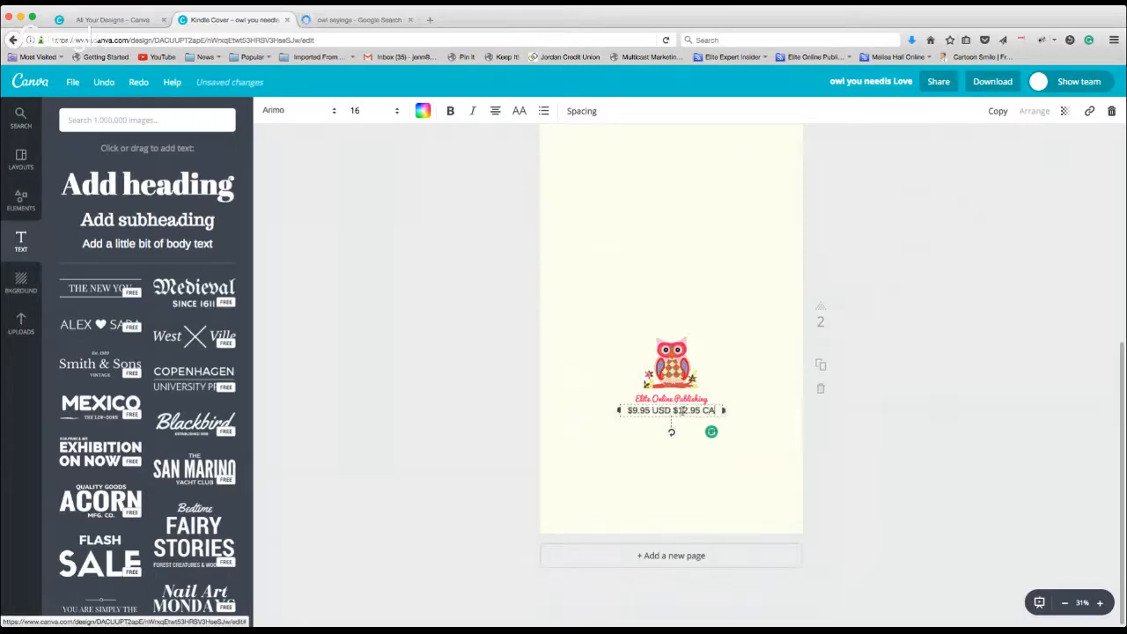
type("D")
triple_click(677, 410)
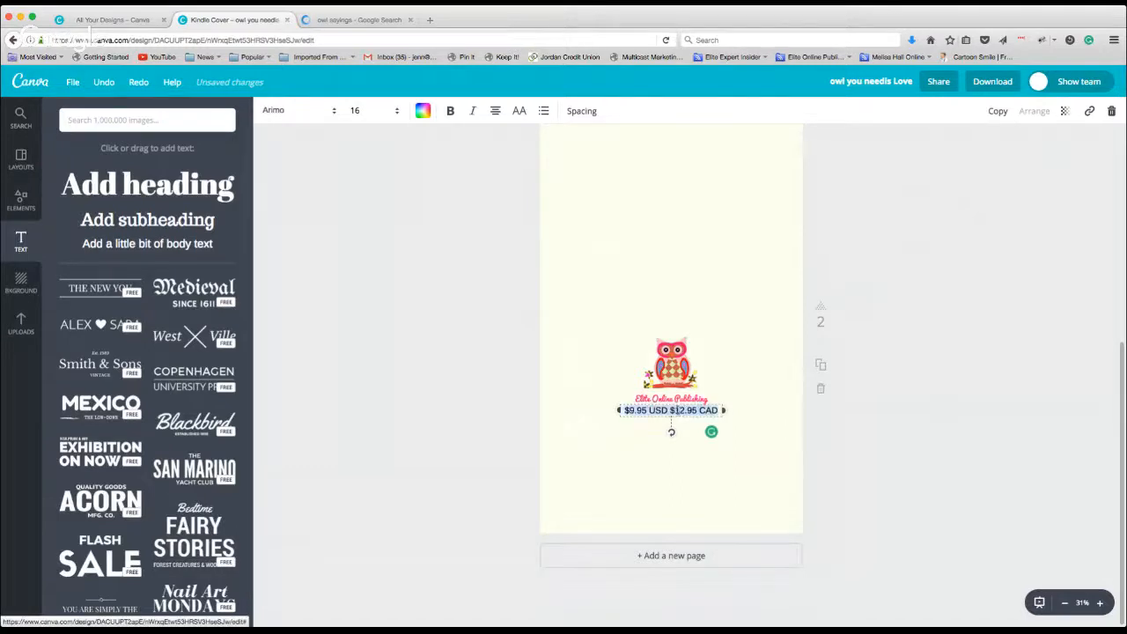
Set the price line beneath "Elite Online Publishing" to size 10 and colour it with the document's pink.
left_click(374, 114)
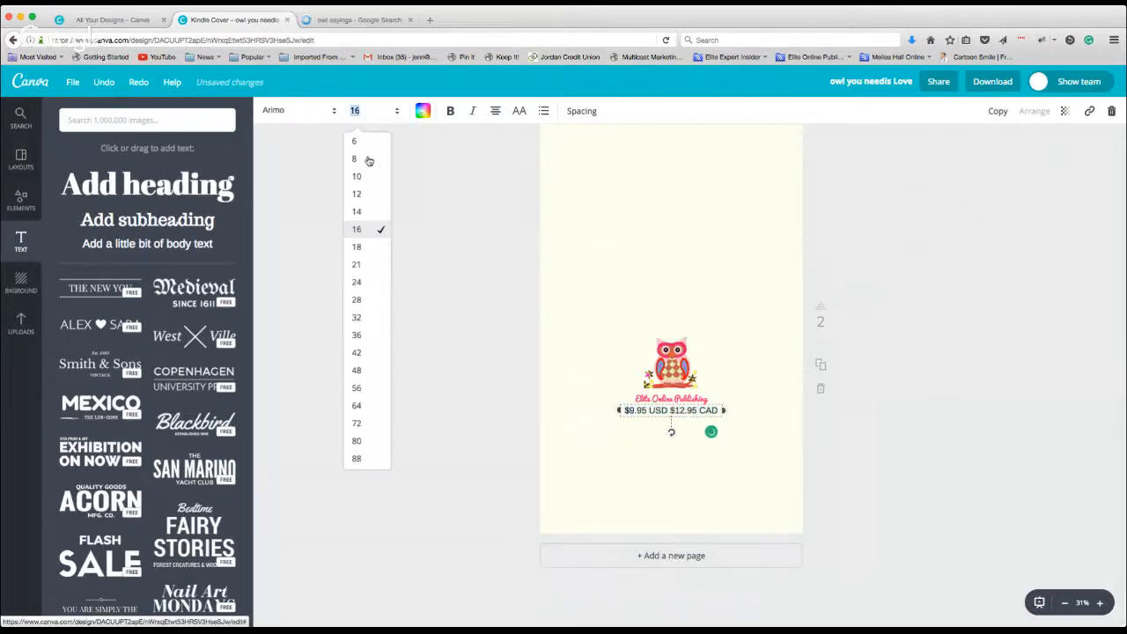
left_click(363, 176)
left_click(422, 111)
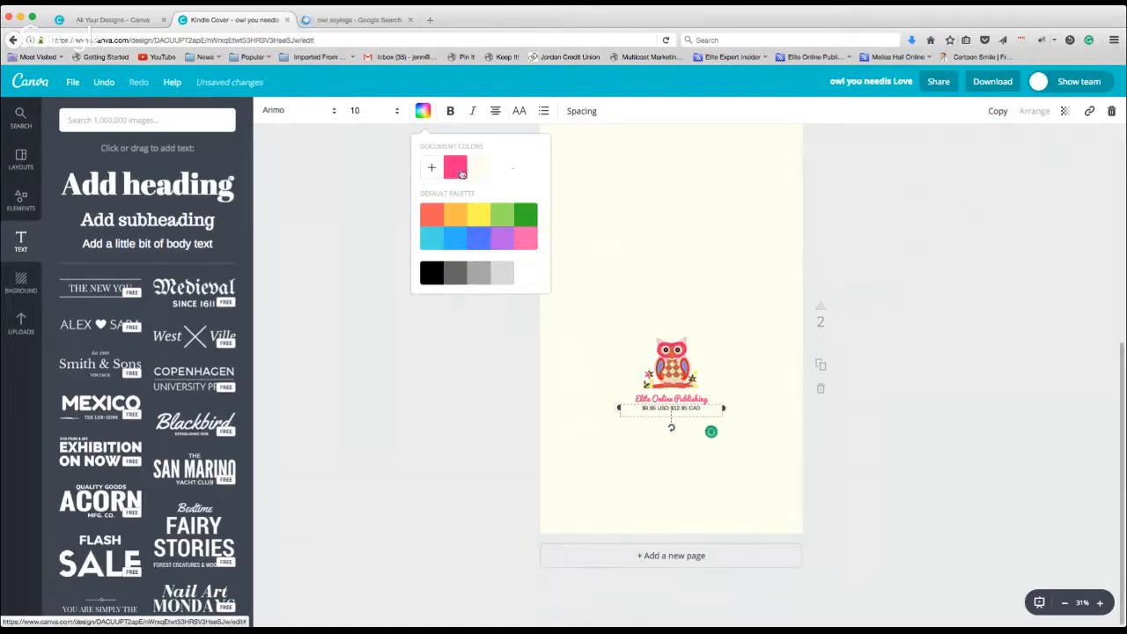
left_click(457, 174)
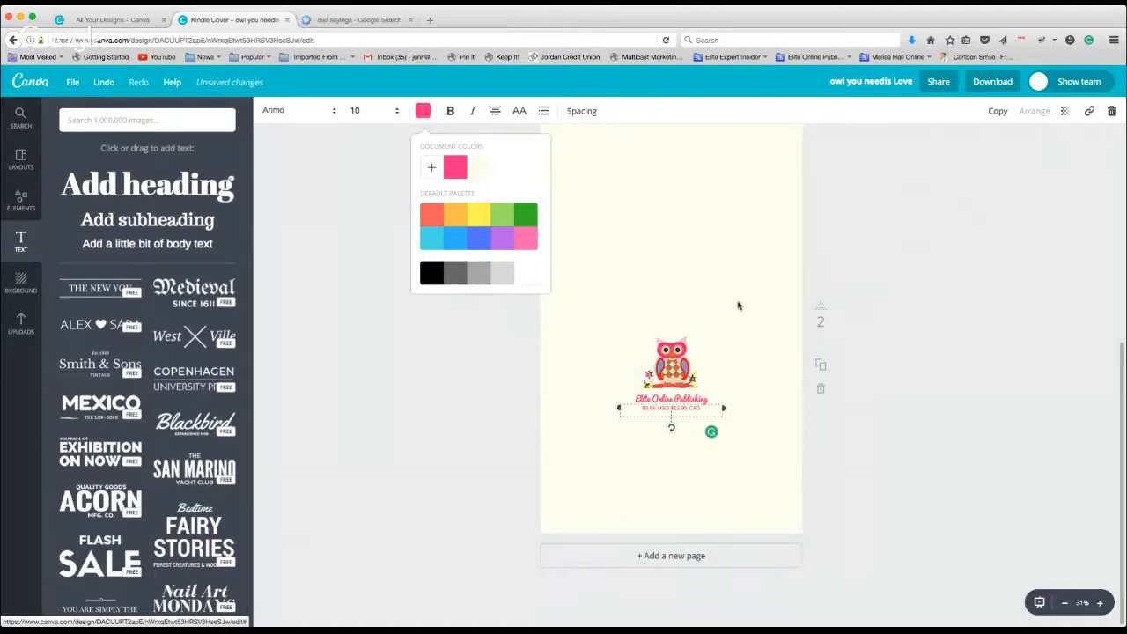
left_click(936, 287)
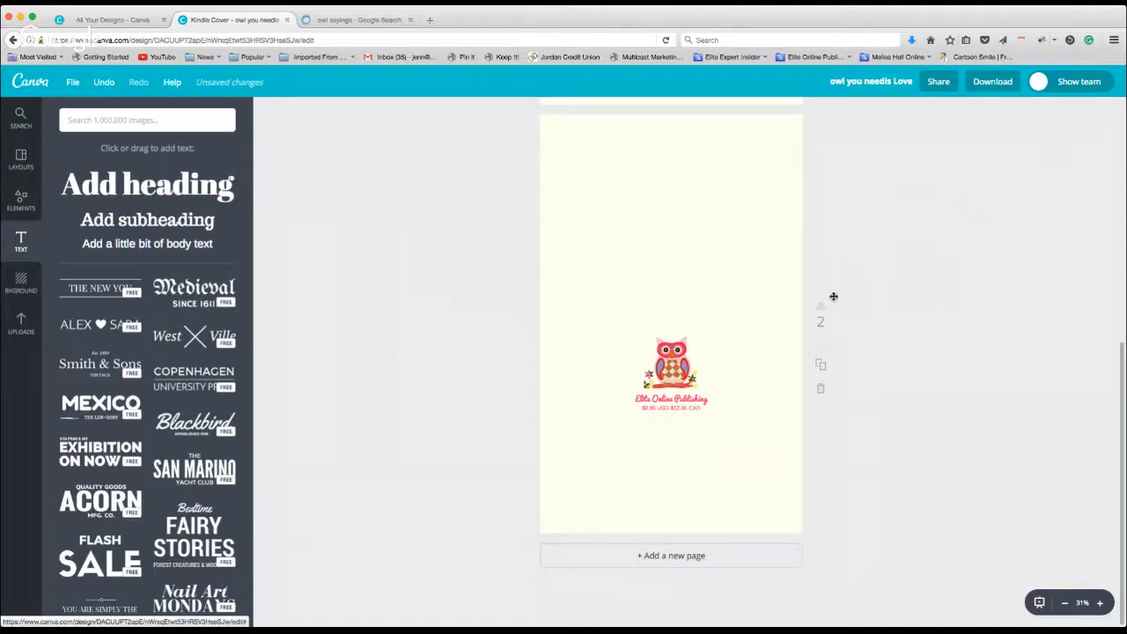
Return to the cover on page 1 and download the "owl you need is Love" design.
scroll(916, 313, "up", 1)
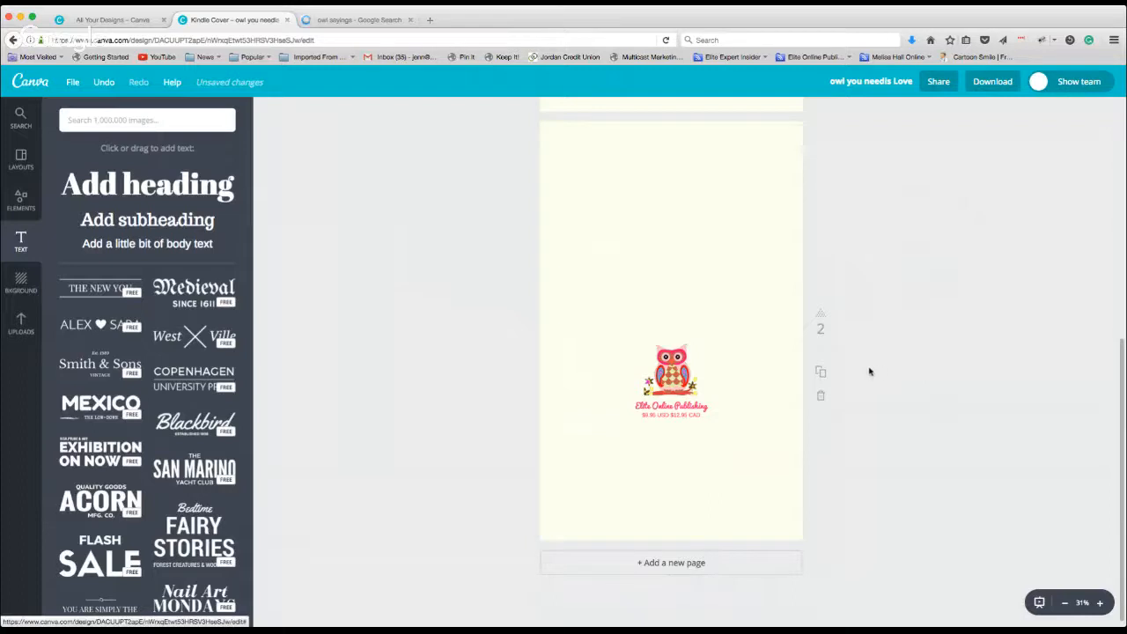
scroll(880, 355, "up", 5)
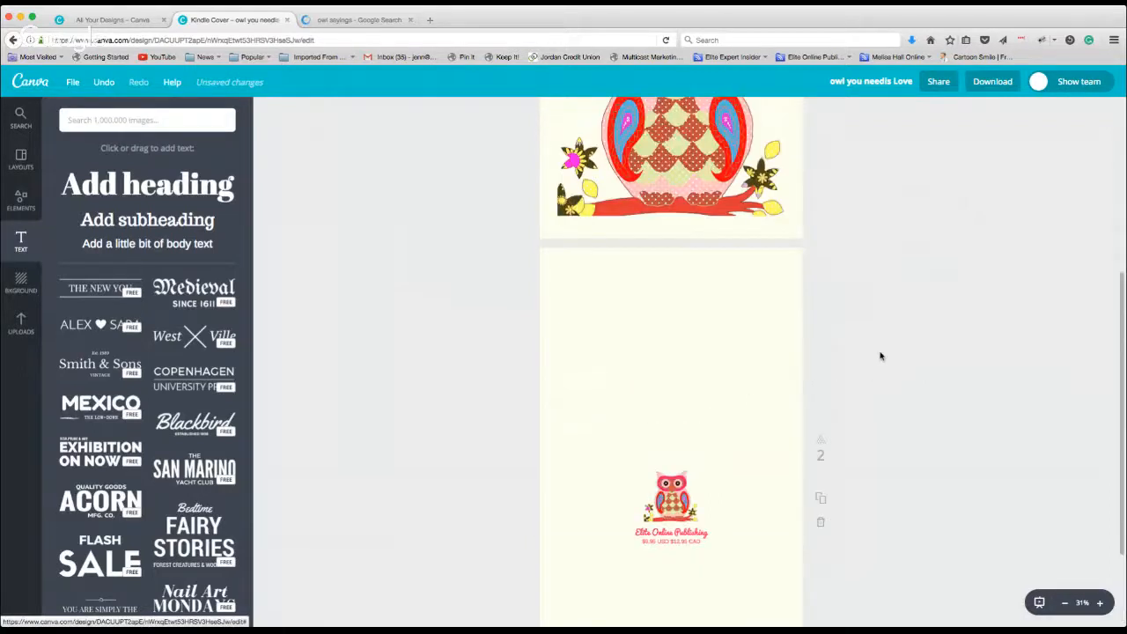
scroll(881, 355, "up", 3)
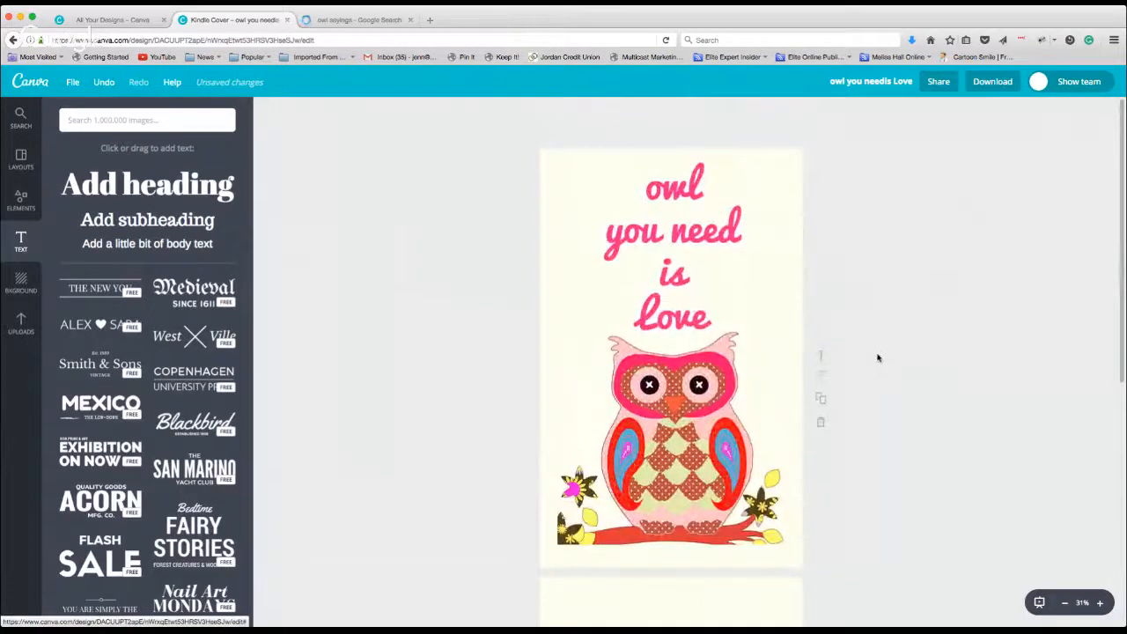
left_click(995, 82)
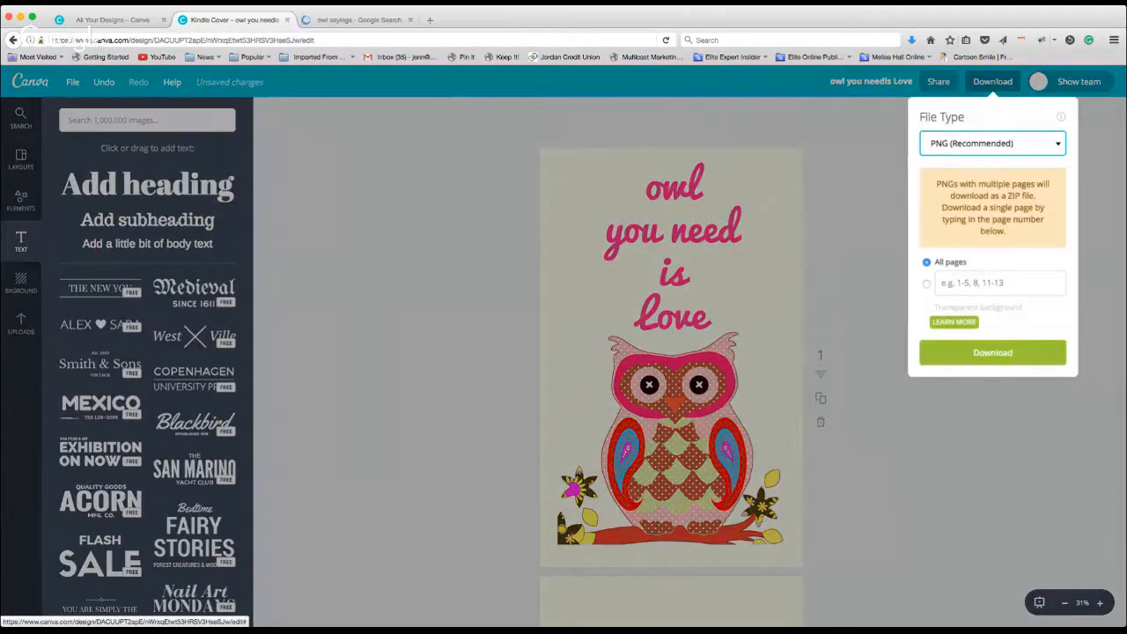
left_click(976, 249)
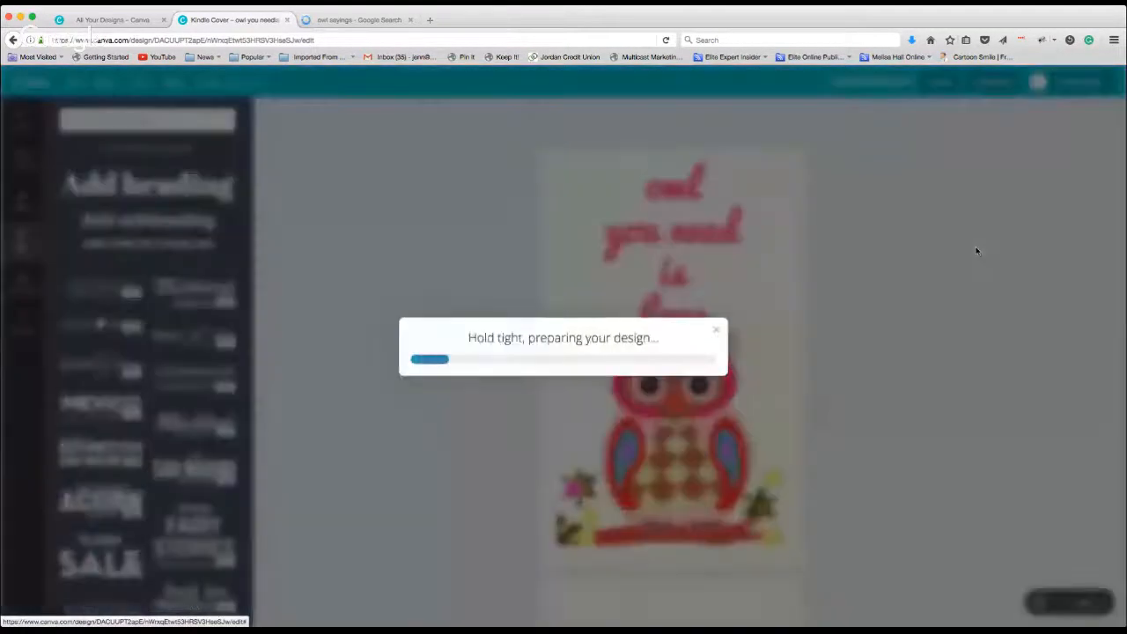